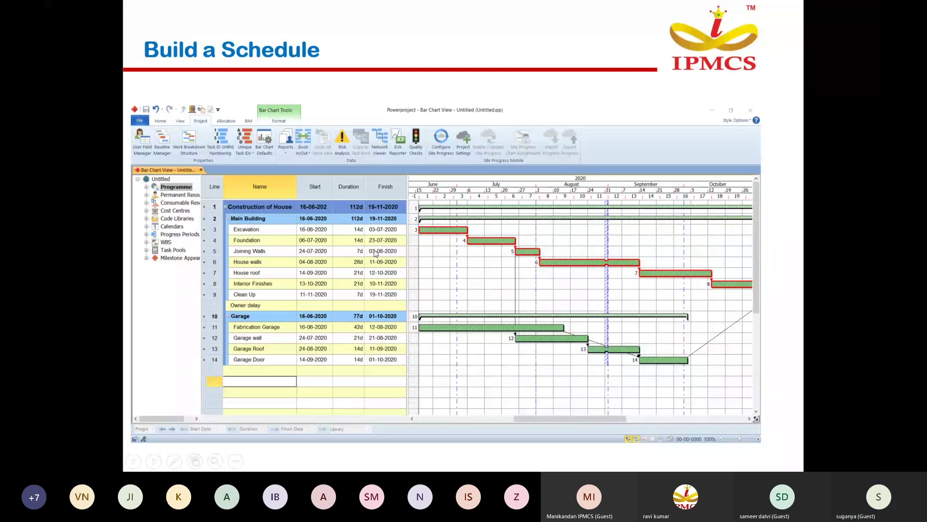
- Leave the slide show and launch Powerproject
key("Escape")
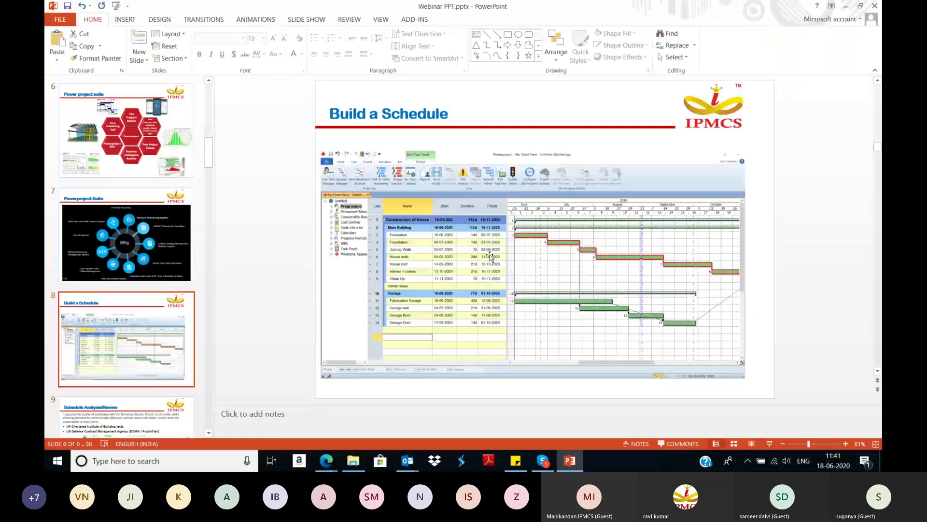
key("super")
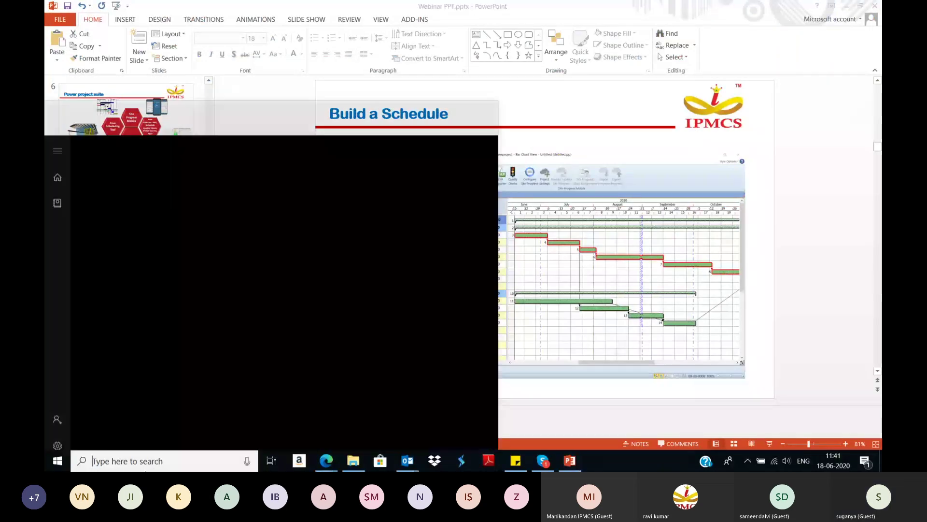
type("pow")
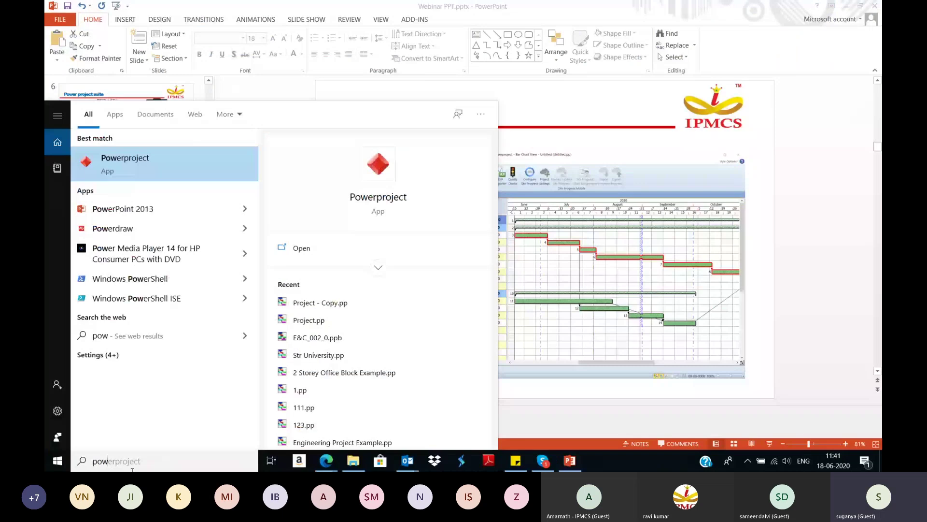
type("er")
key("Escape")
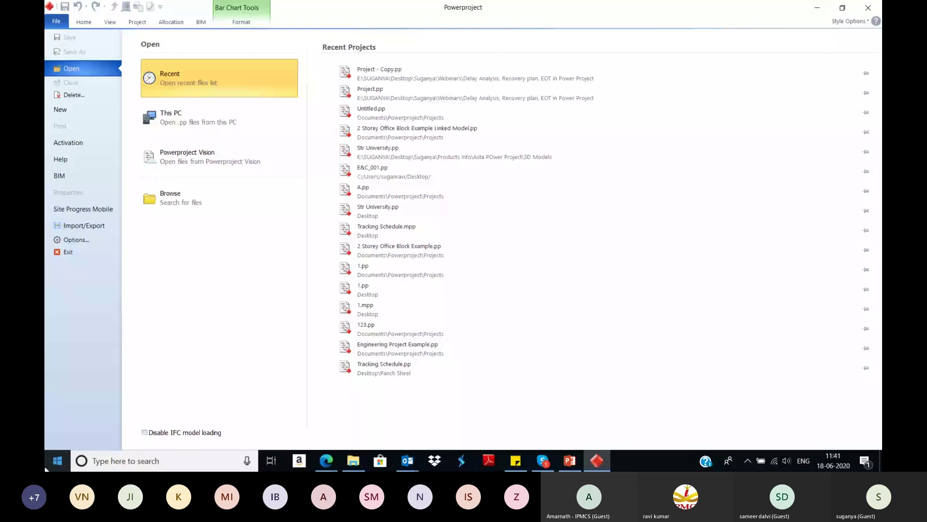
- Start a new project from the Construction Template and set its title to Construction
left_click(48, 23)
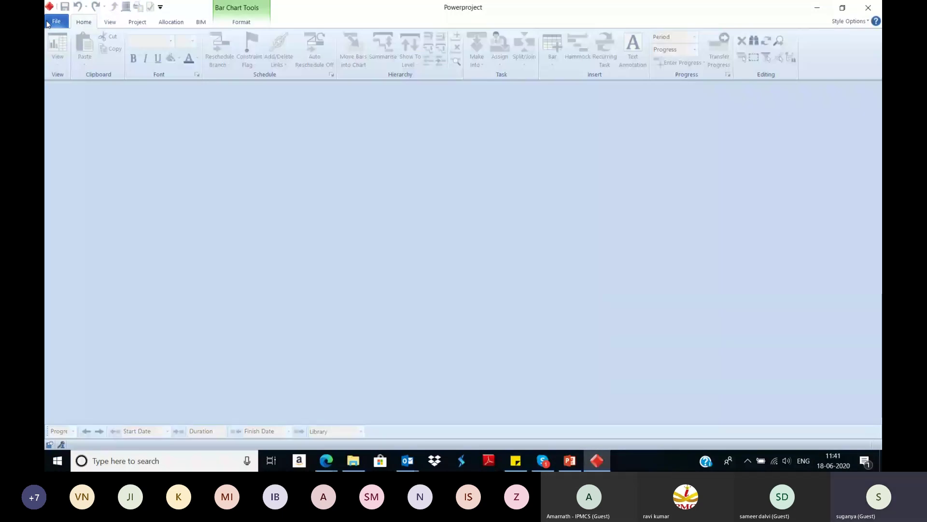
left_click(49, 22)
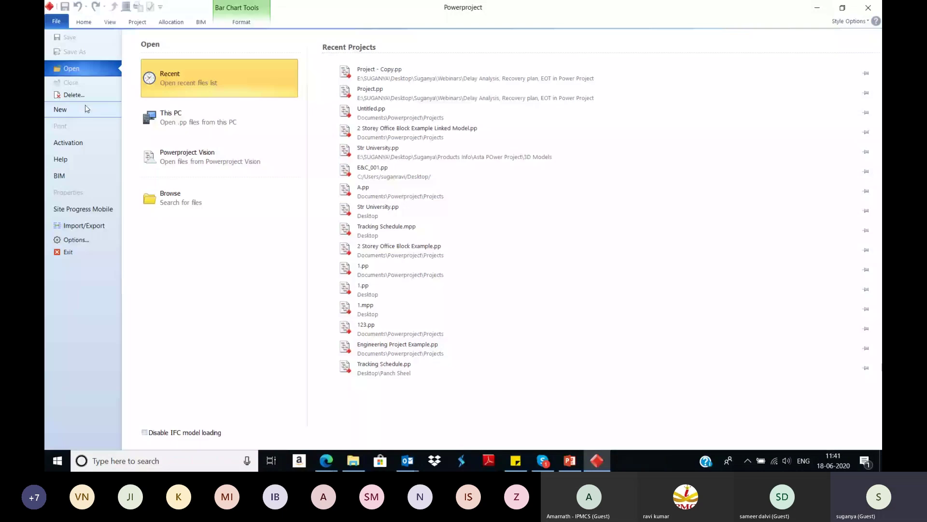
left_click(86, 109)
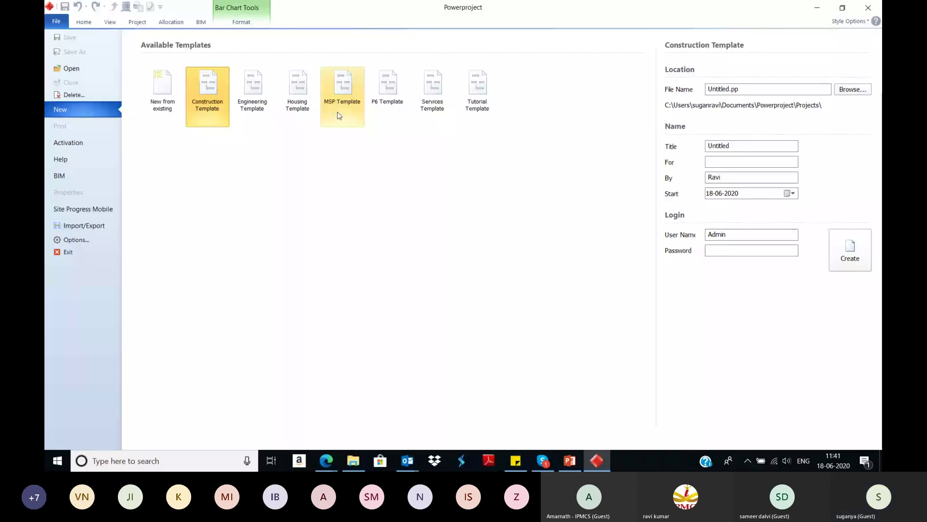
left_click(740, 144)
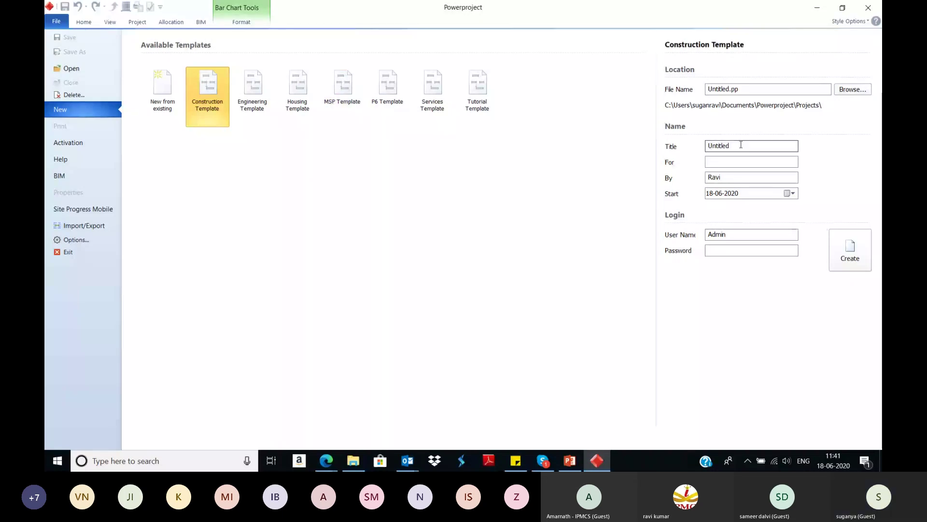
left_click_drag(741, 145, 631, 141)
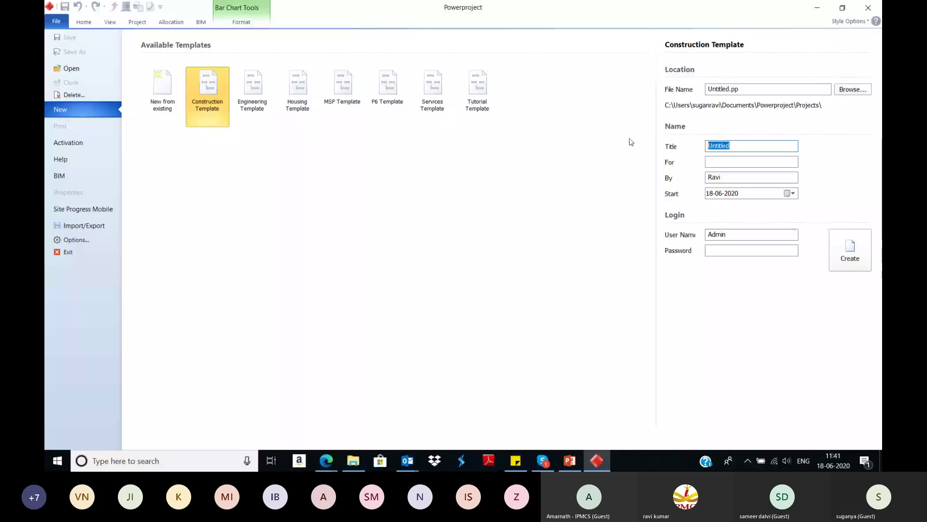
type("Construction")
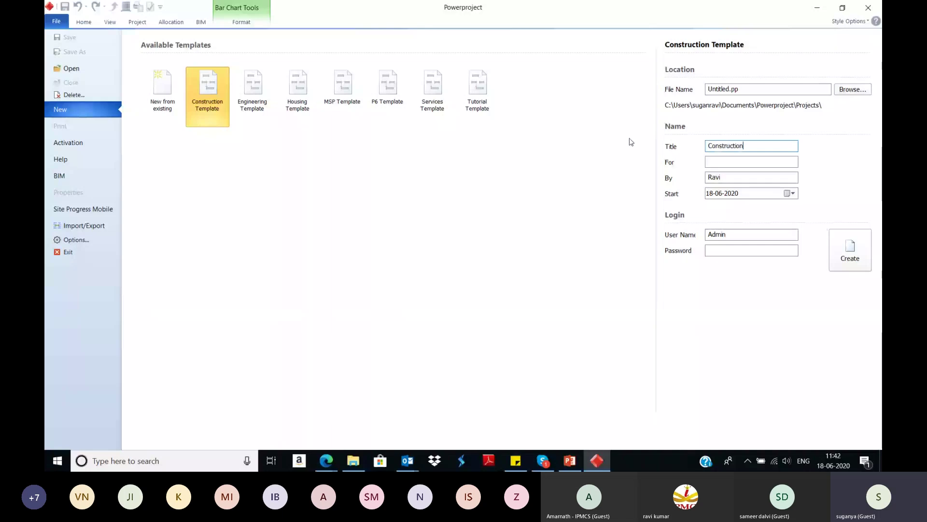
- Name the project file Construction.pp and create the project
left_click(756, 88)
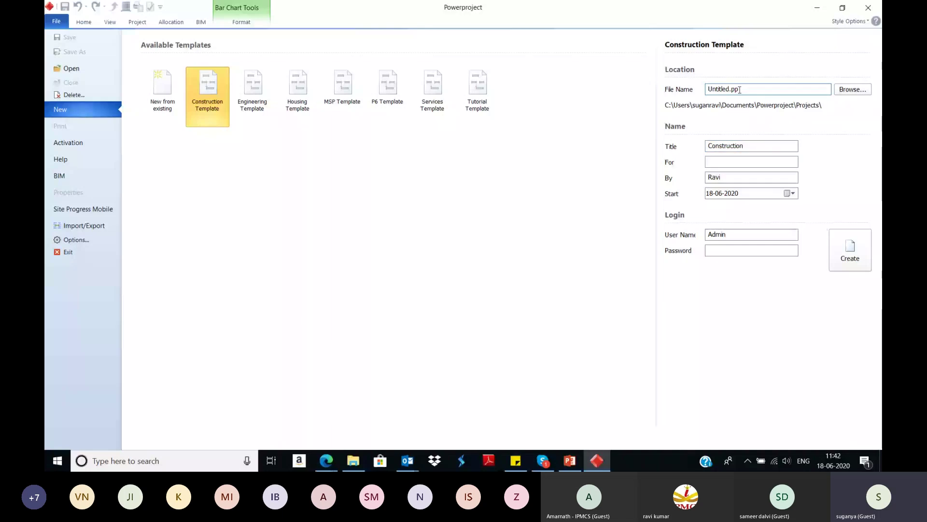
double_click(723, 89)
type("Con")
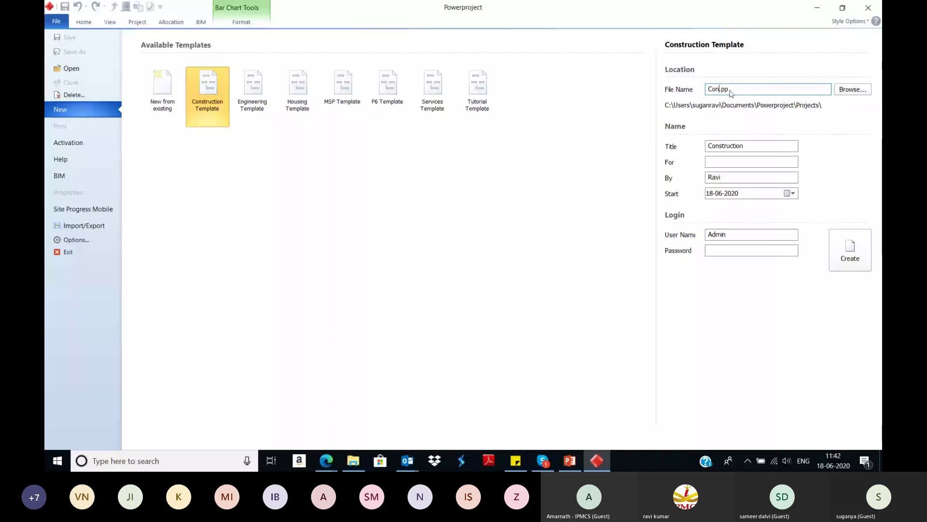
type("struction")
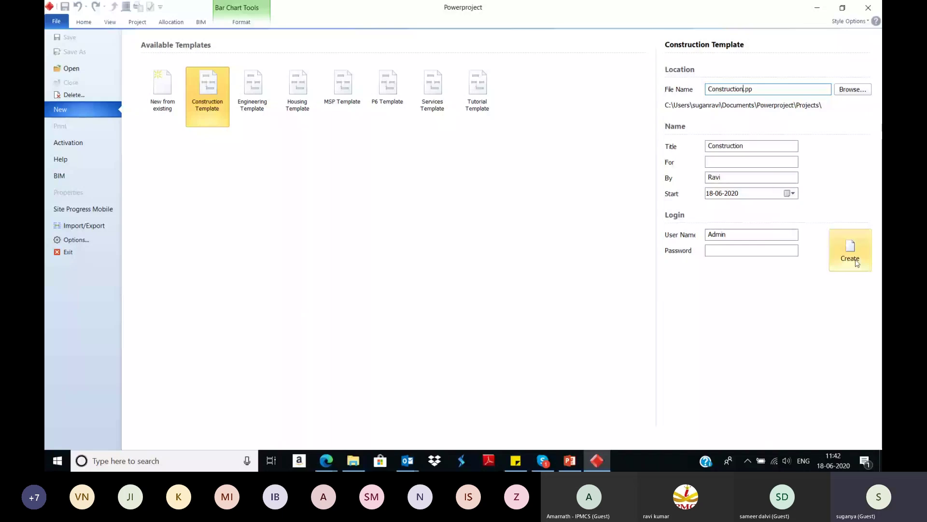
left_click(856, 261)
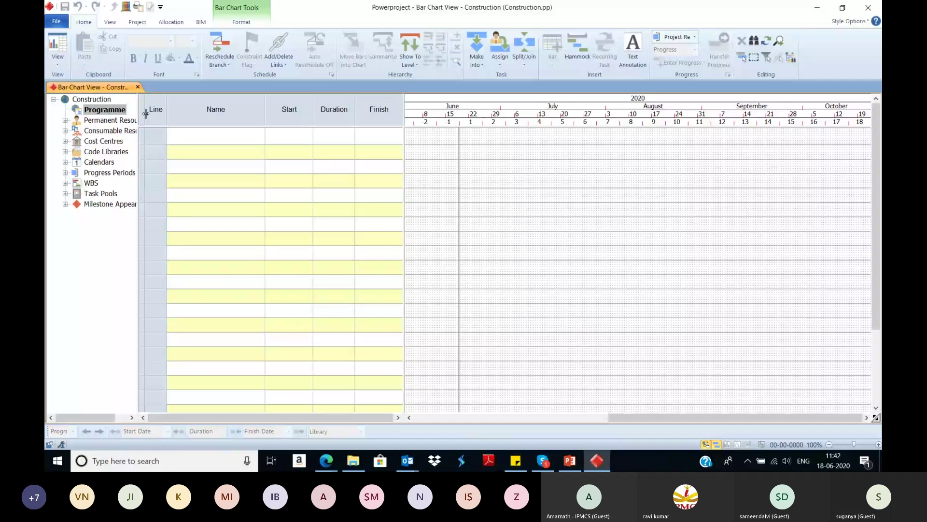
- Enter the tasks Excavation, Foundation and Joining Walls on the first three lines of the bar chart
key("F2")
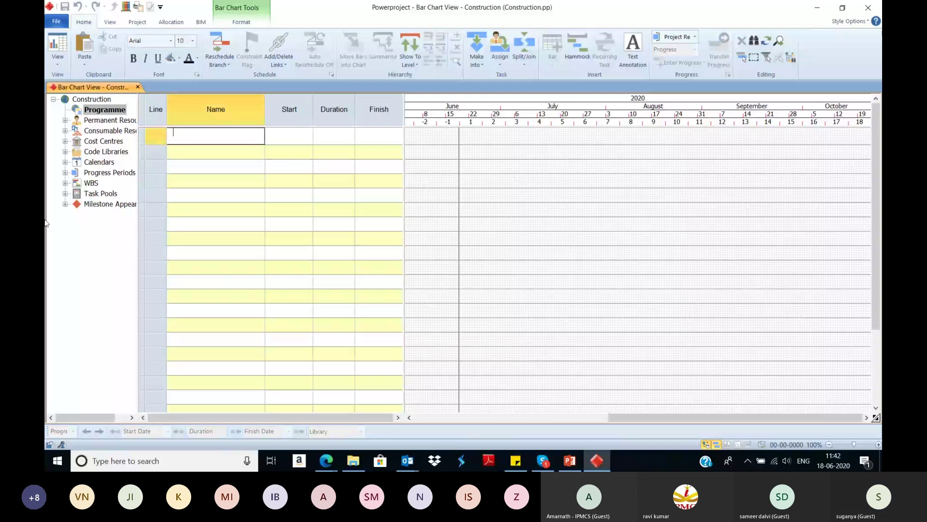
type("Exca")
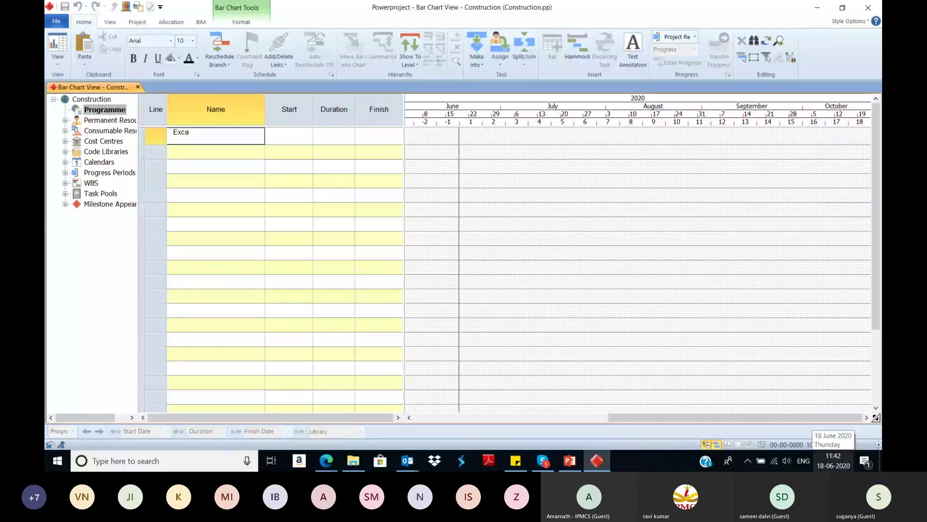
type("vation")
key("Return")
type("F")
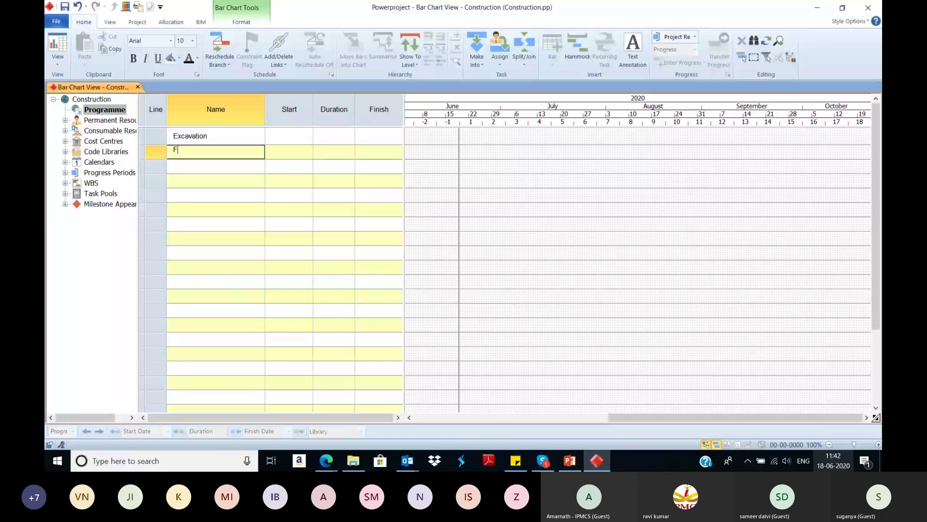
type("oundation")
key("Return")
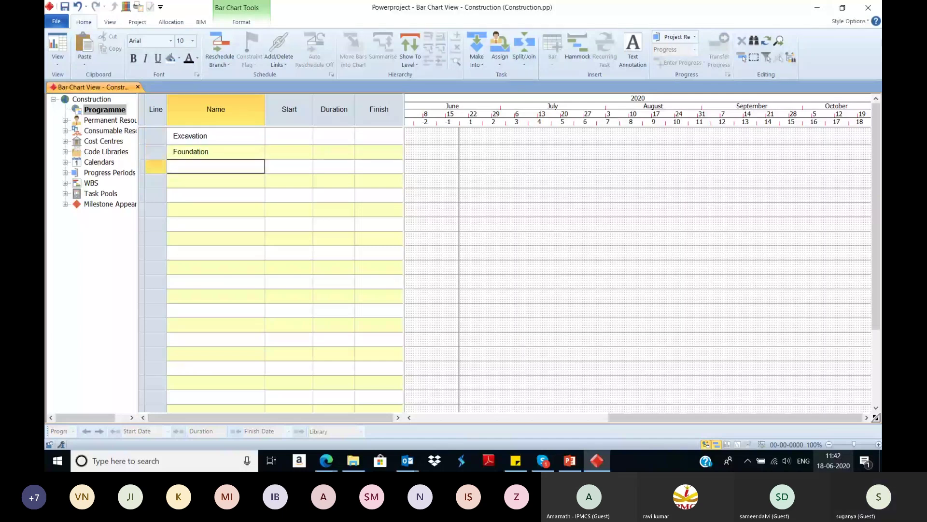
type("Joining Walls")
key("Return")
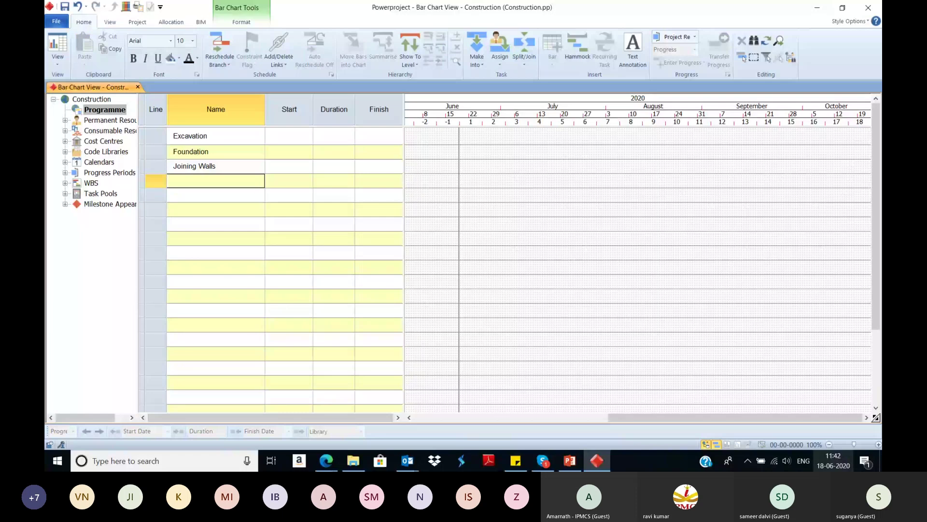
- Add the tasks House Walls, House Roof and CLean Up below Joining Walls
type("House Walls")
key("Return")
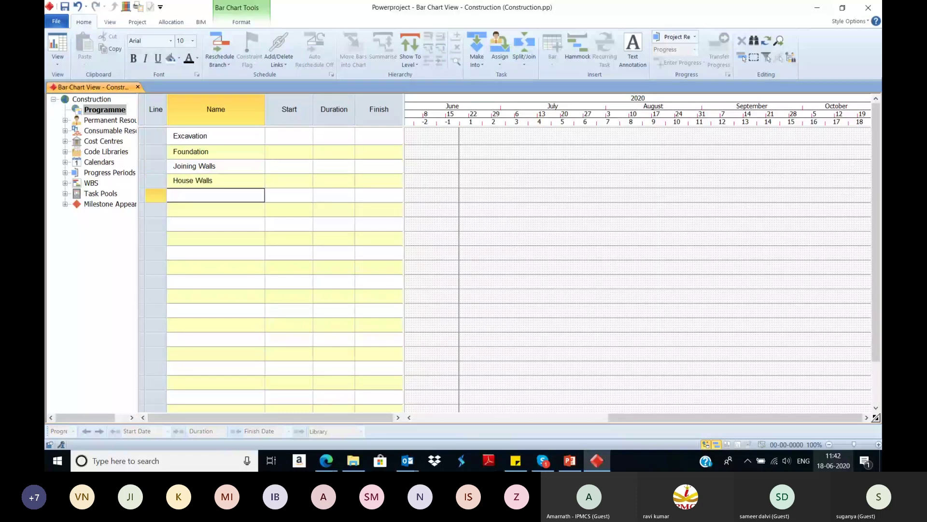
type("House ")
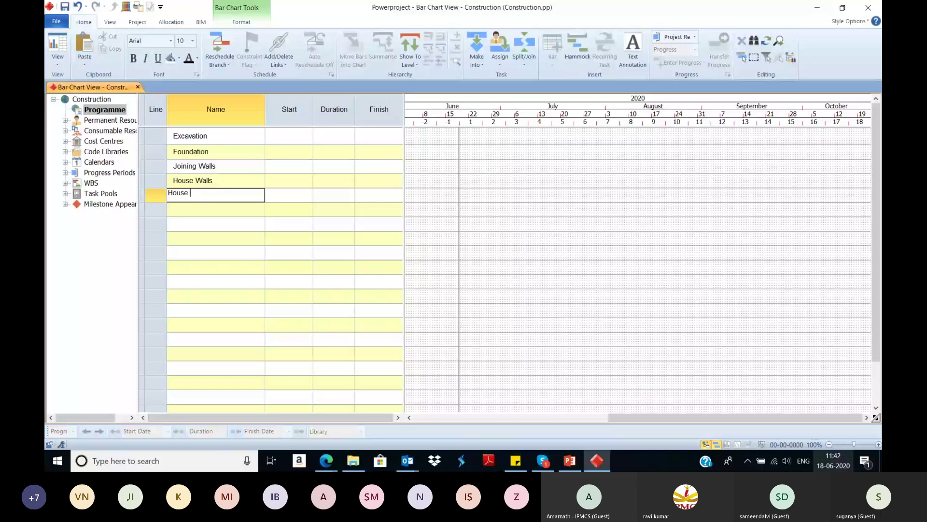
type("Roof")
key("Return")
type("CLean")
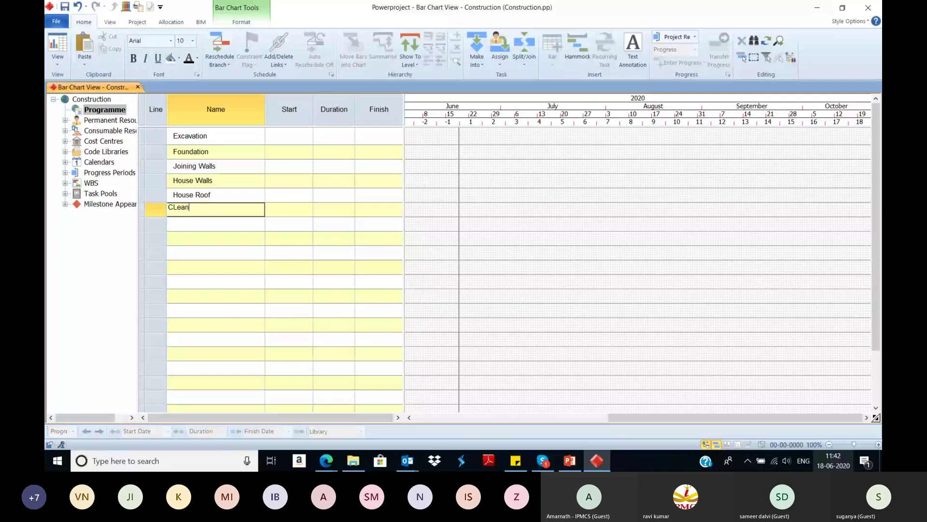
type(" Up")
key("Return")
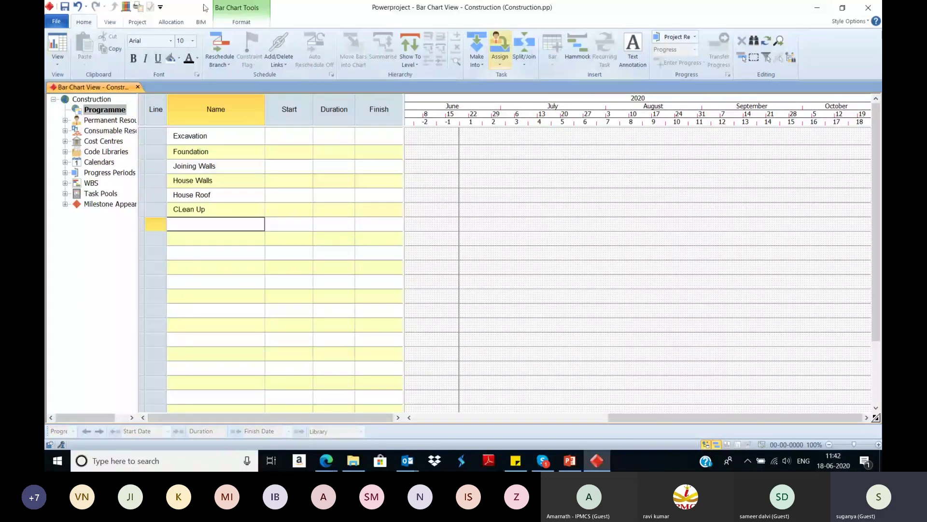
- Set the durations of Excavation and Foundation to 14 days each and Joining Walls to 7 days
left_click(333, 136)
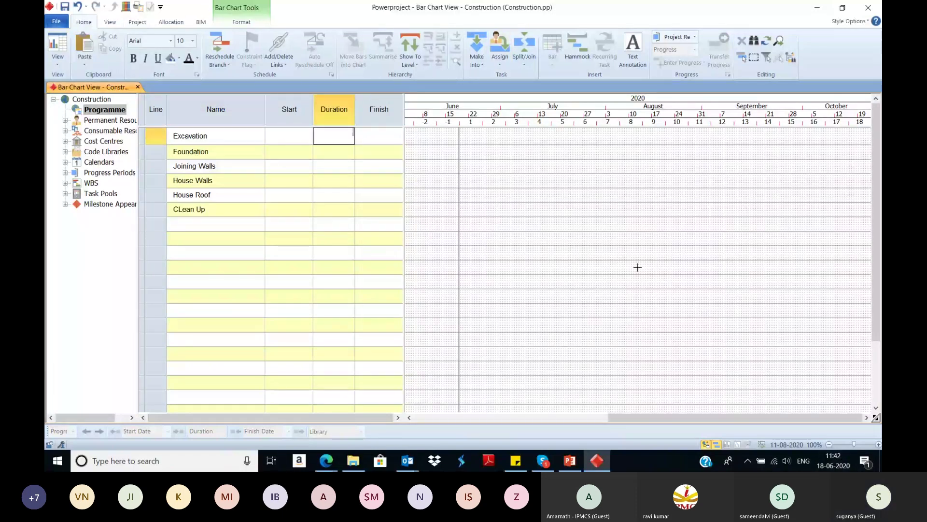
type("14")
key("Return")
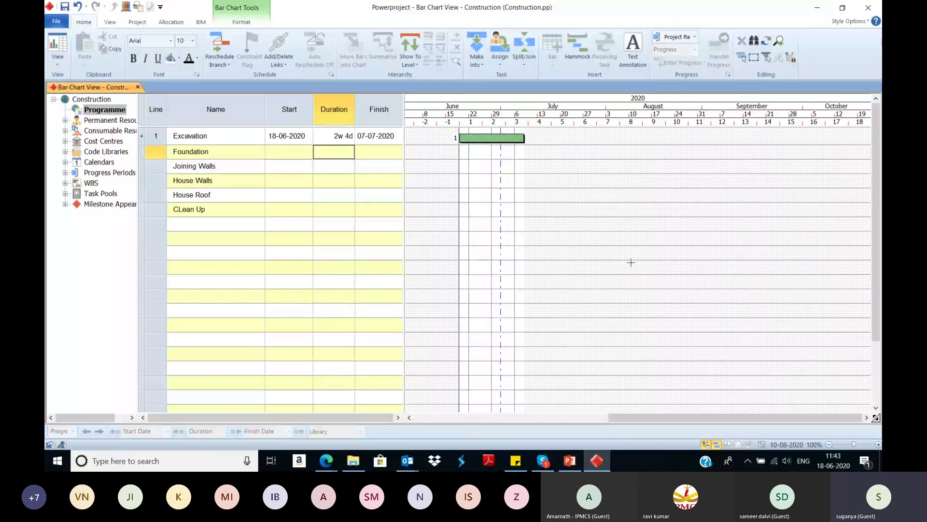
type("14")
key("Return")
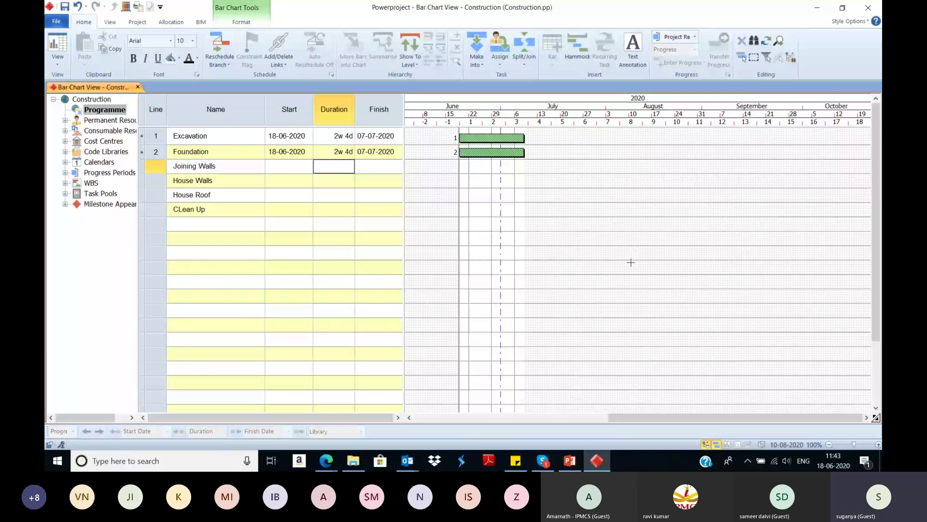
type("7")
key("Return")
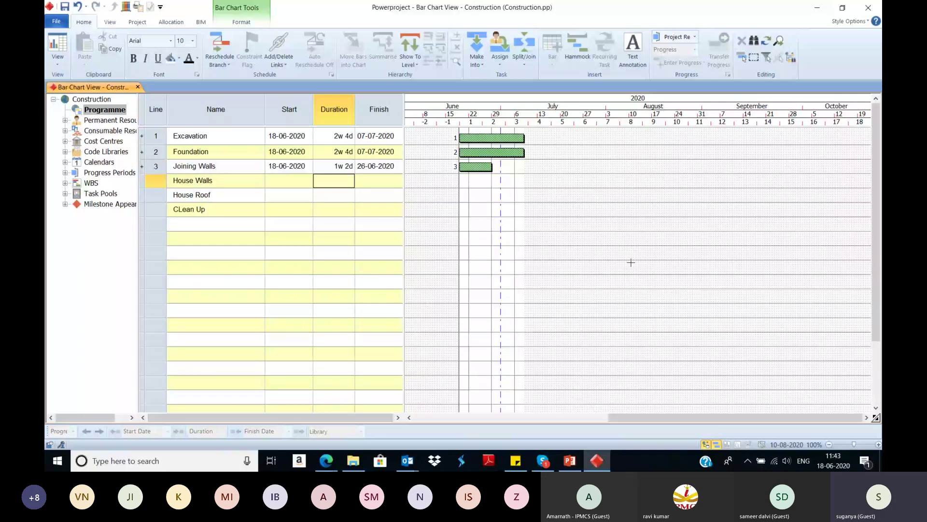
- Set the durations of House Walls to 28 days, House Roof to 21 days and CLean Up to 7 days
type("28")
key("Return")
type("2")
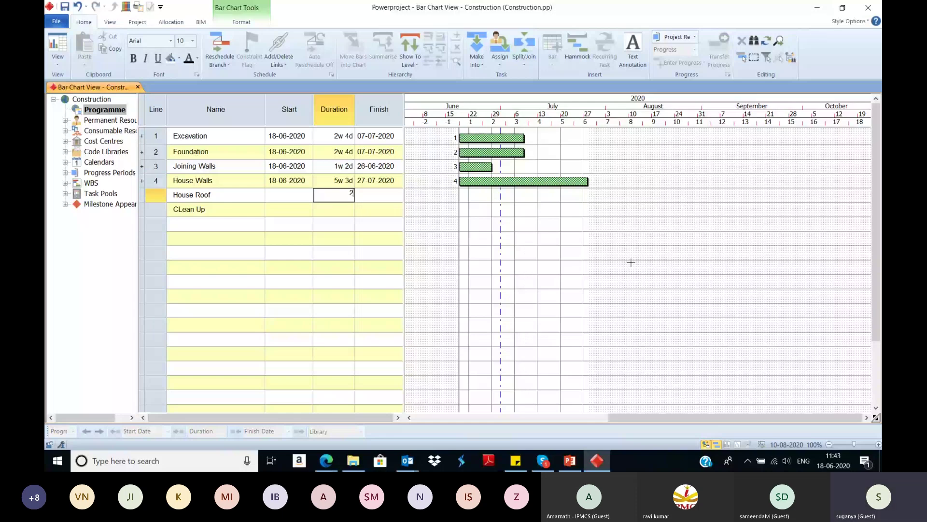
type("1")
key("Return")
type("7")
key("Return")
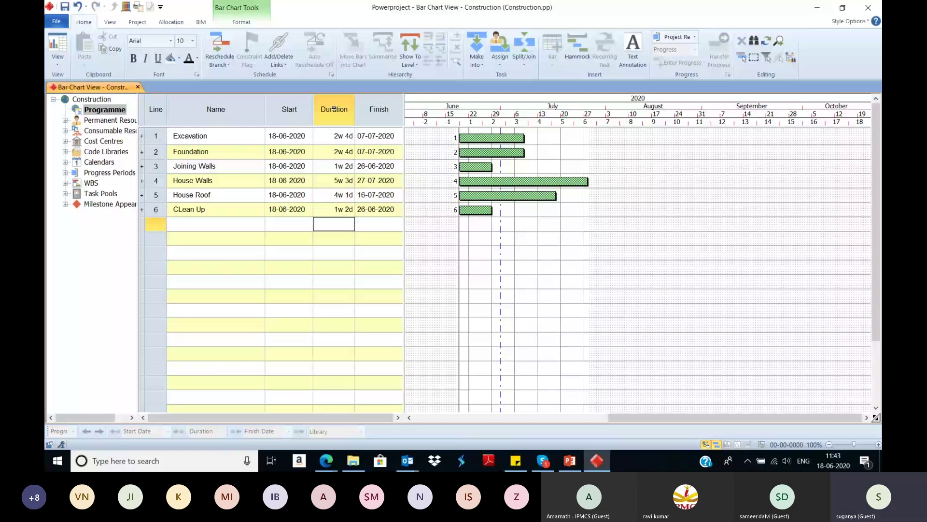
- Override the Duration column's time unit so that durations are shown in days
left_click(334, 109)
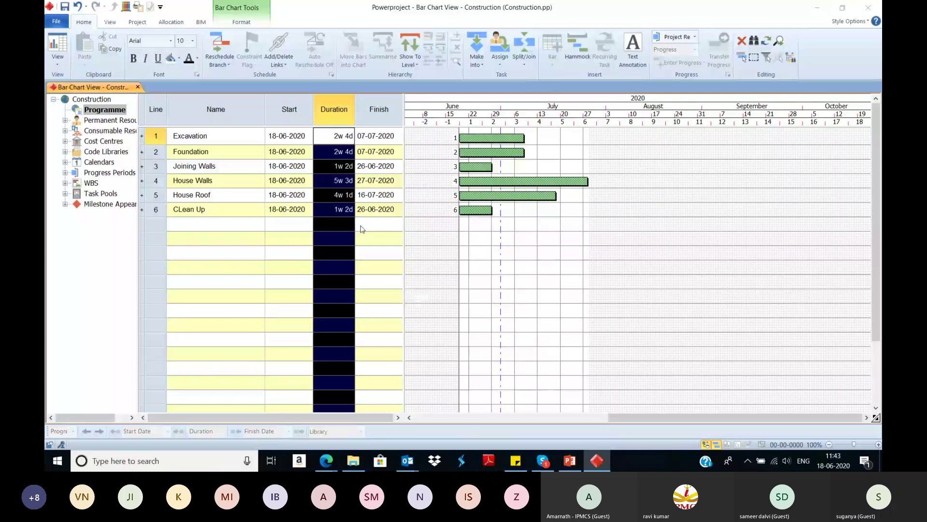
double_click(334, 109)
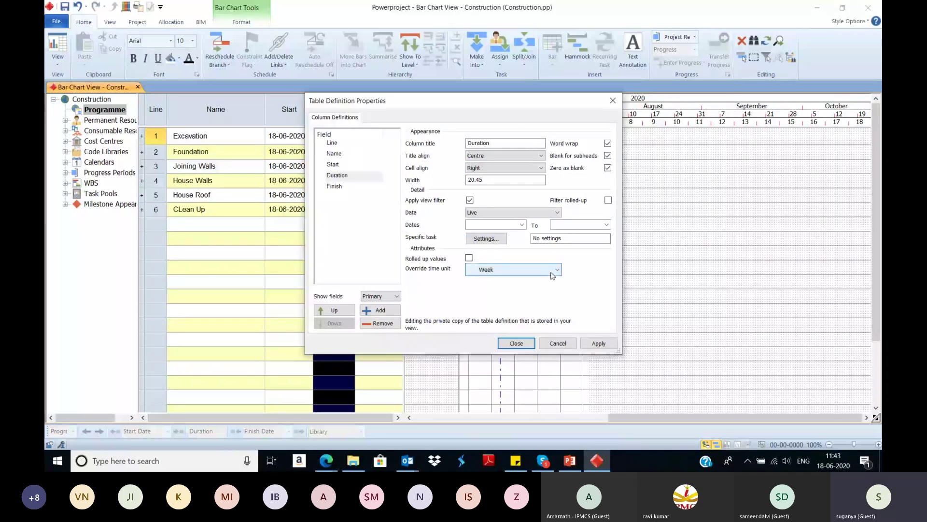
scroll(553, 275, "up", 1)
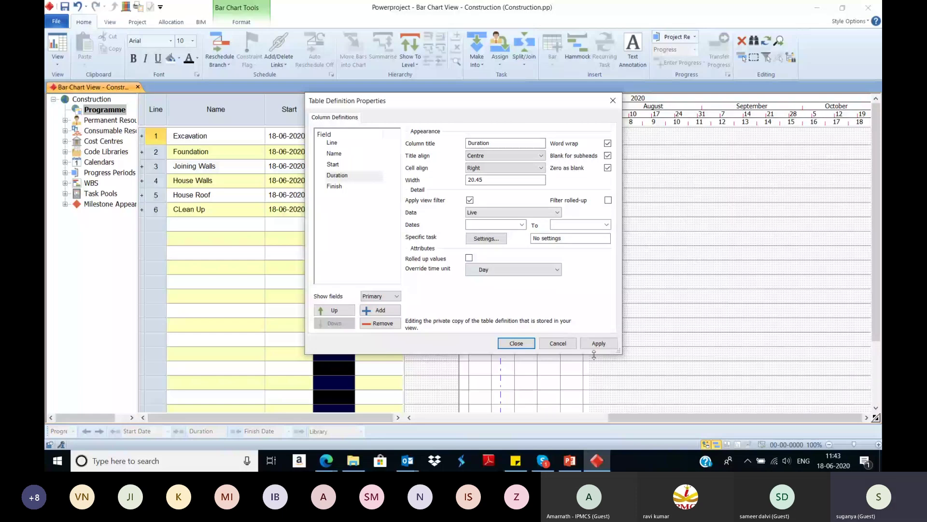
left_click(516, 343)
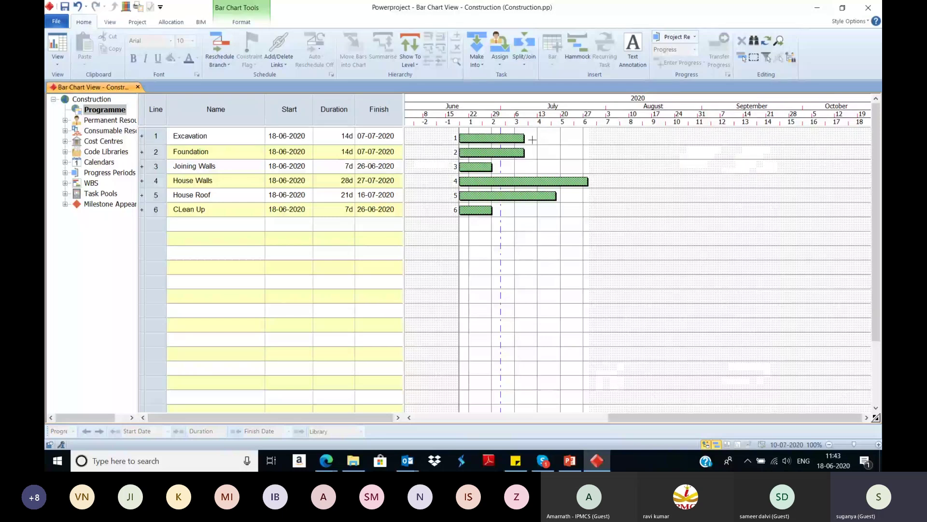
- Link the tasks finish-to-start in sequence from Excavation through Foundation, Joining Walls, House Walls and House Roof to CLean Up
left_click_drag(525, 139, 461, 152)
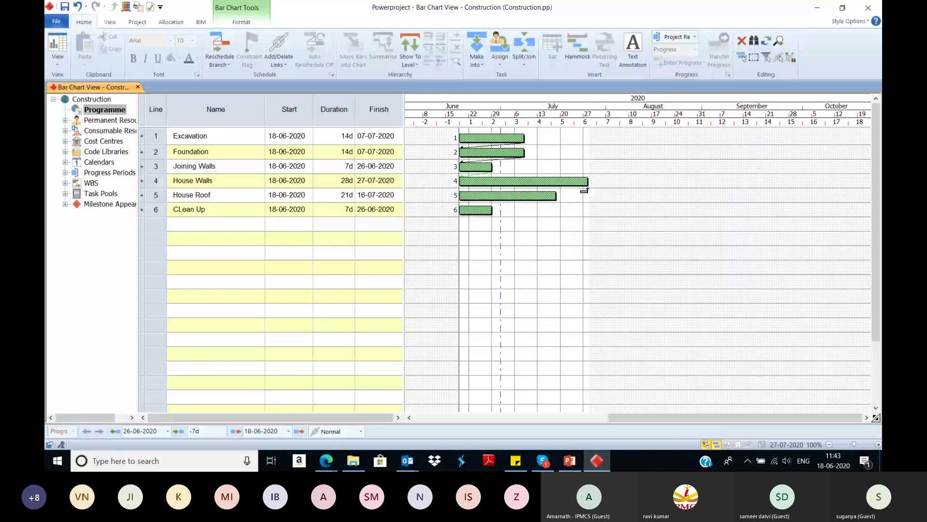
left_click_drag(585, 190, 463, 196)
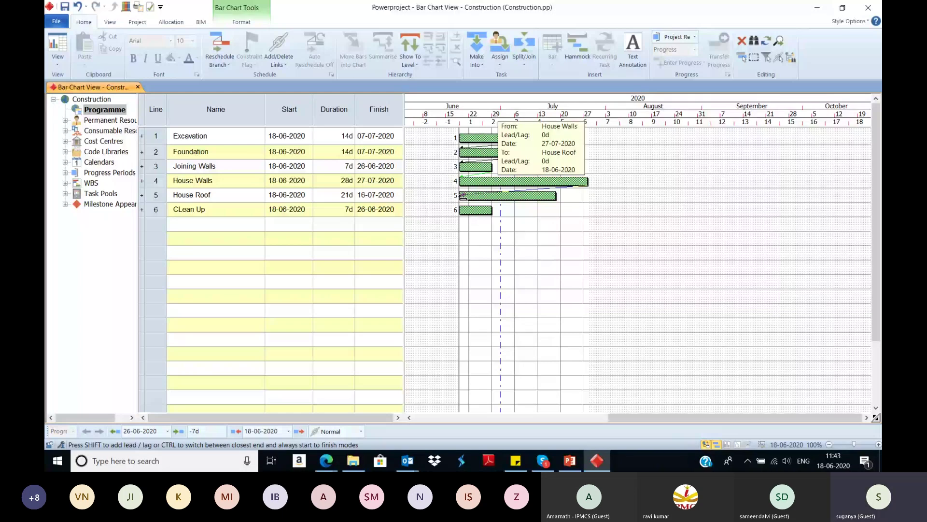
left_click_drag(462, 195, 464, 196)
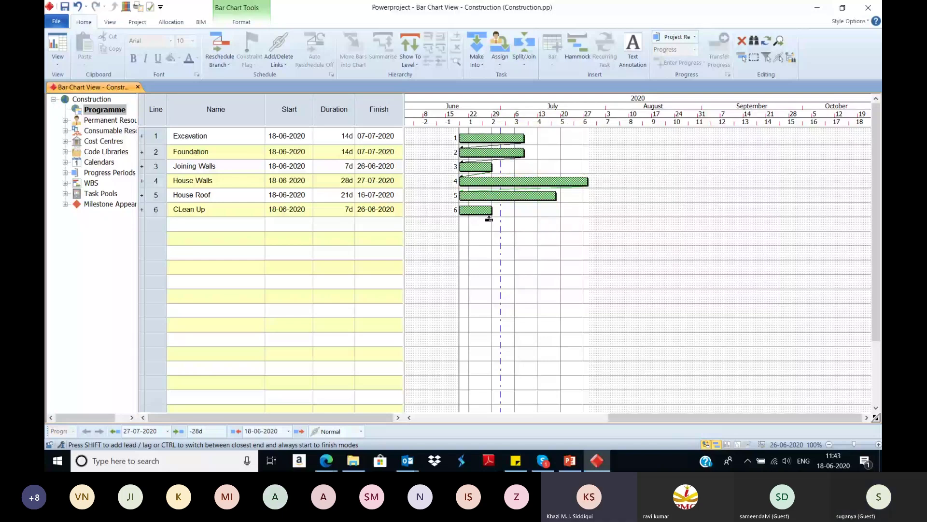
left_click(488, 218)
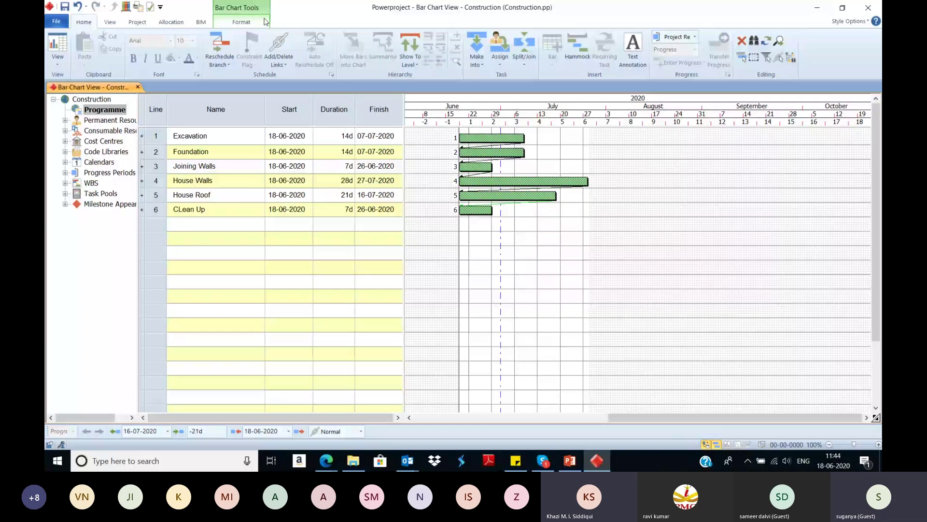
left_click(289, 238)
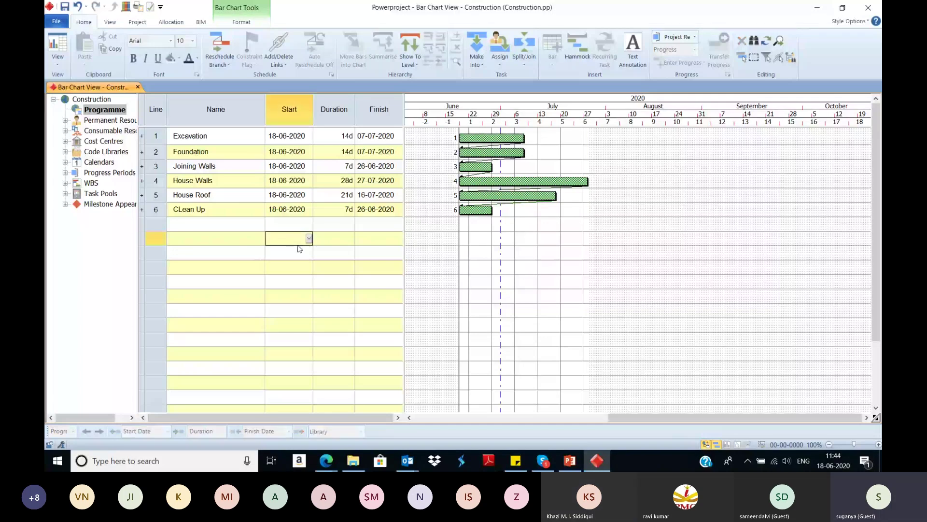
- Reschedule the linked tasks, straightening progress to the progress entry period recorded against the Project Report Date
left_click(215, 44)
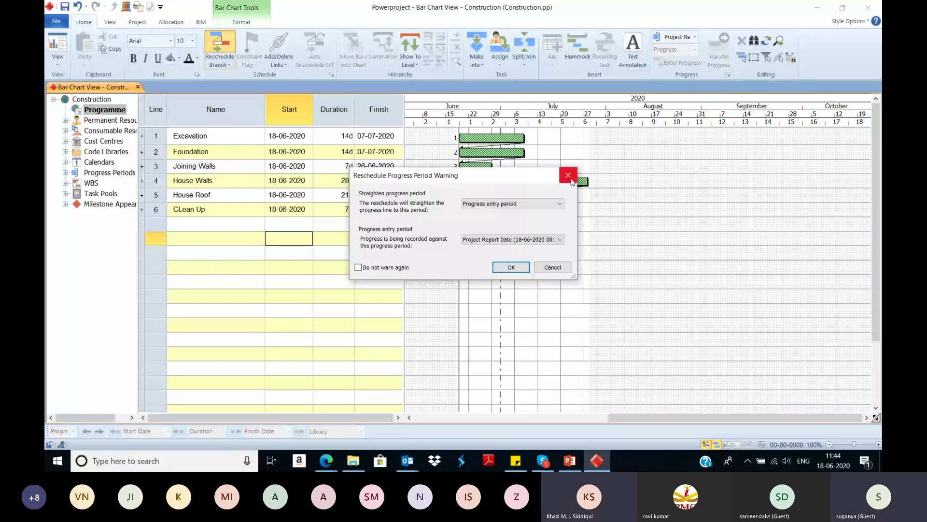
left_click(520, 267)
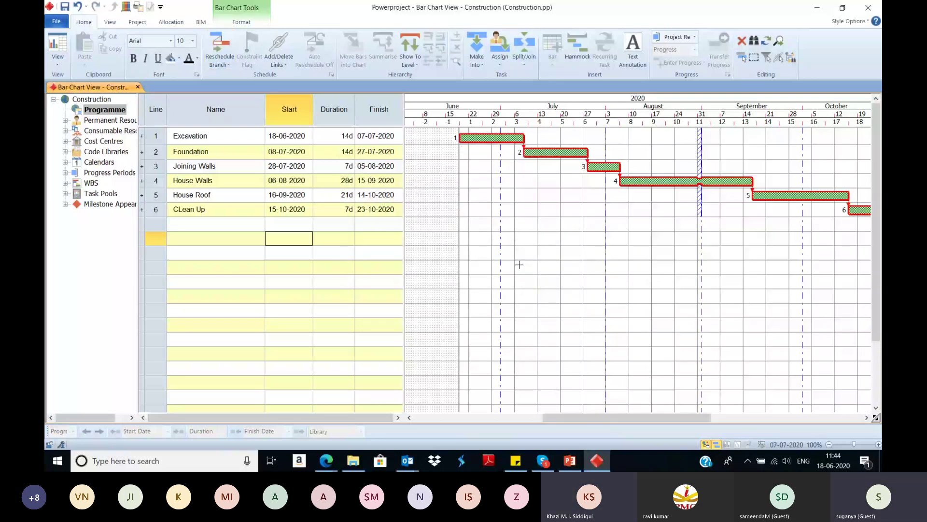
left_click_drag(587, 419, 607, 421)
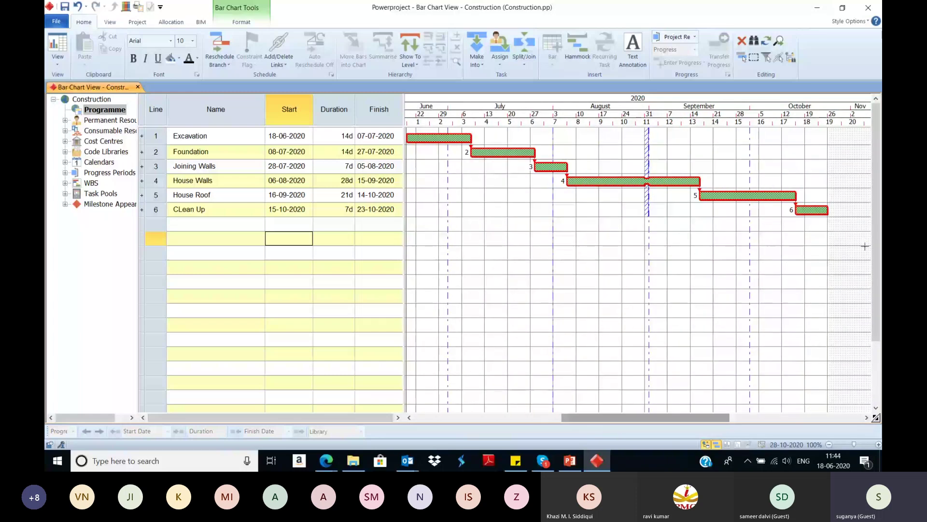
- Summarise all six tasks from Excavation to CLean Up under a summary named Construction of House
left_click_drag(155, 136, 156, 209)
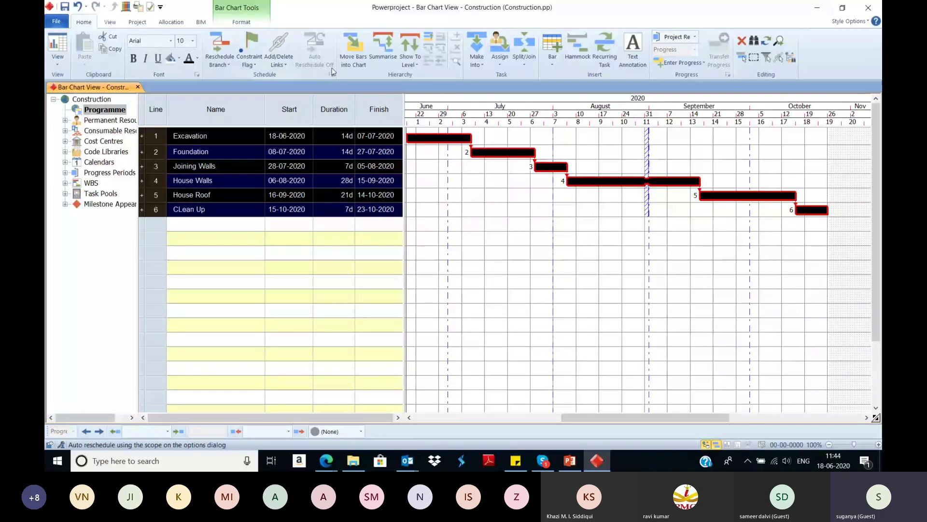
left_click(376, 61)
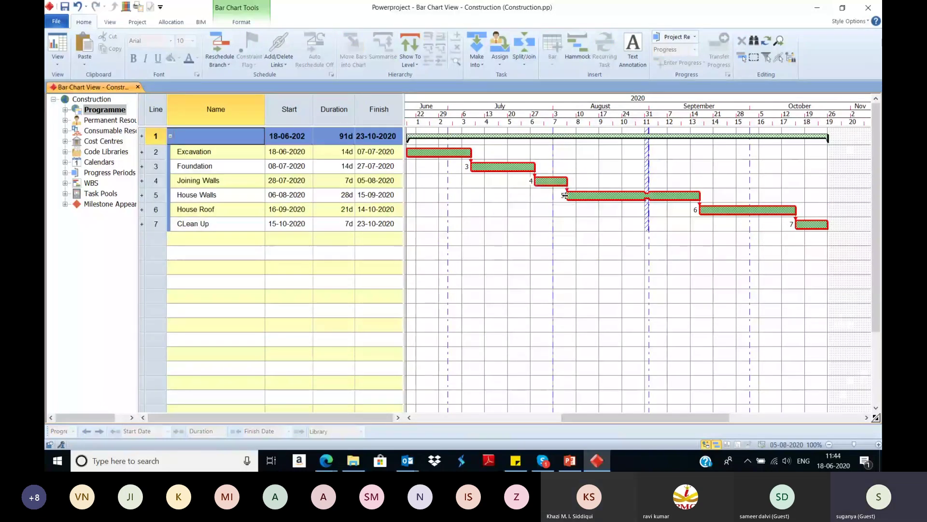
type("Construction p")
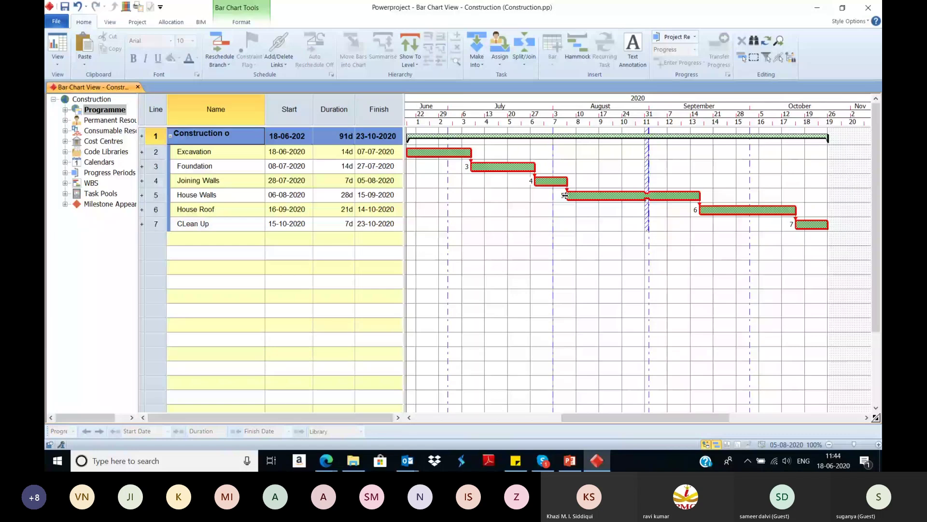
type("f House")
left_click(289, 267)
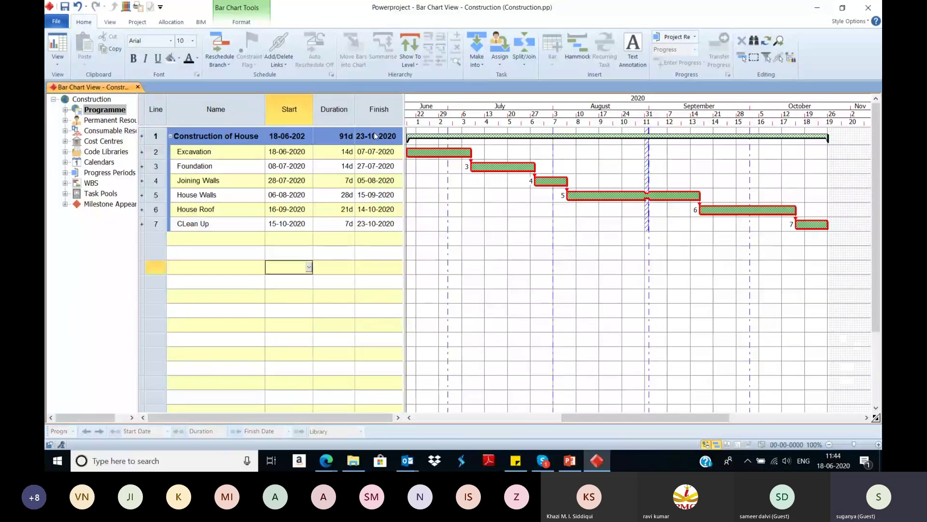
- Widen the Start column and the task table, and move the Duration column ahead of Start in the table definition
left_click_drag(313, 114, 327, 117)
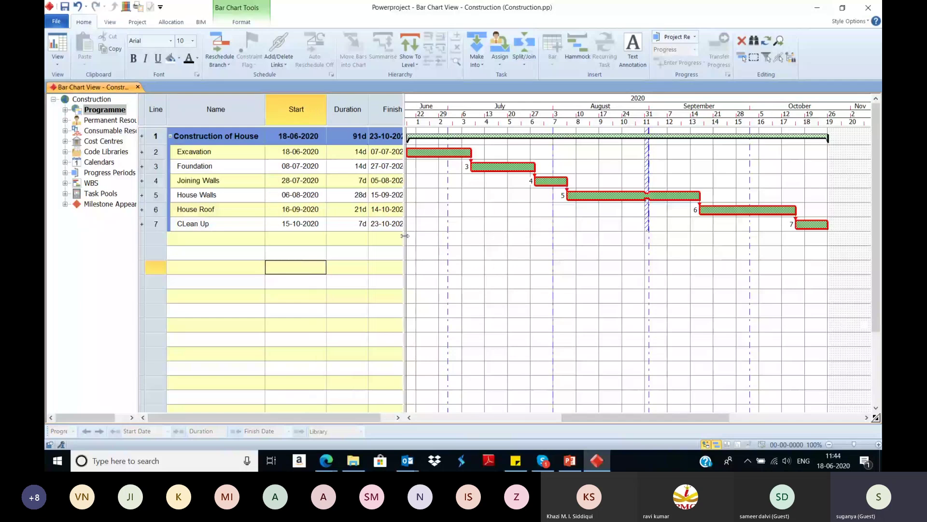
left_click_drag(404, 237, 429, 238)
left_click(348, 110)
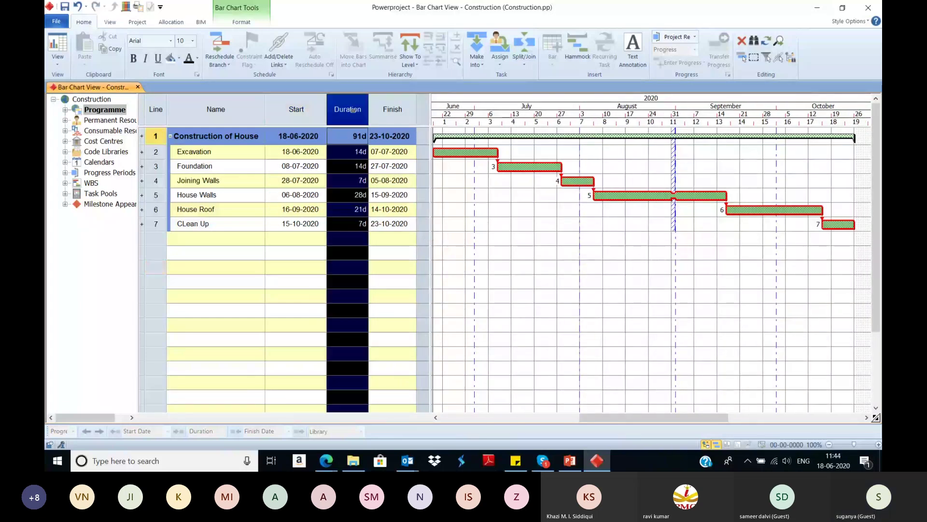
right_click(355, 113)
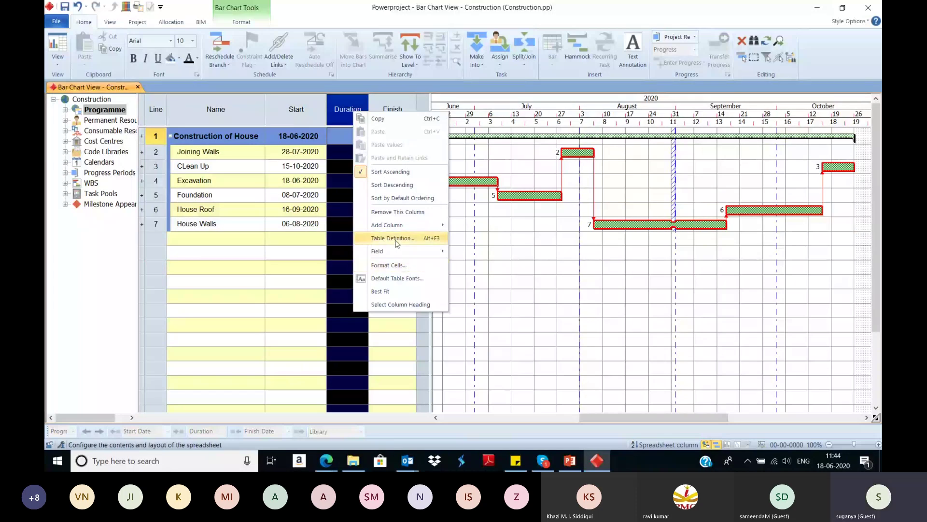
left_click(395, 238)
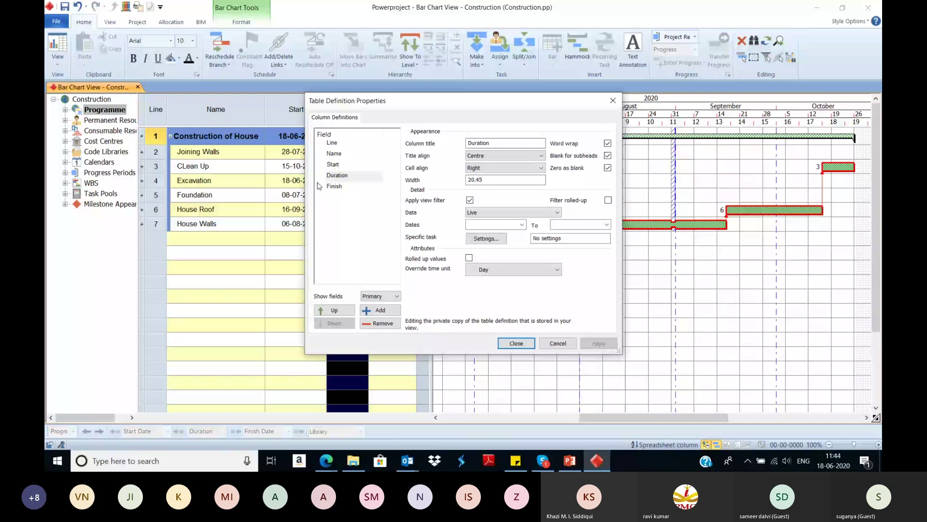
left_click(334, 310)
left_click(516, 343)
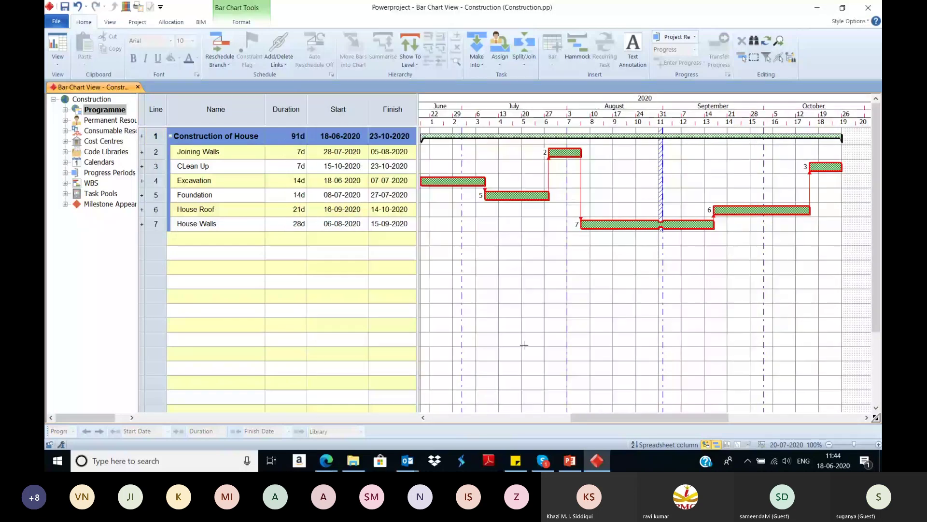
- Sort the tasks by start date in ascending order
left_click(290, 109)
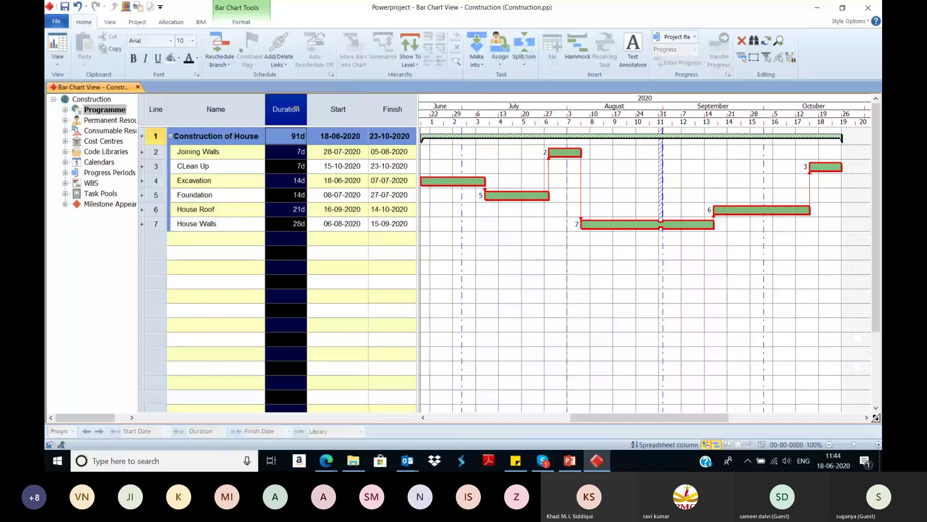
left_click(319, 110)
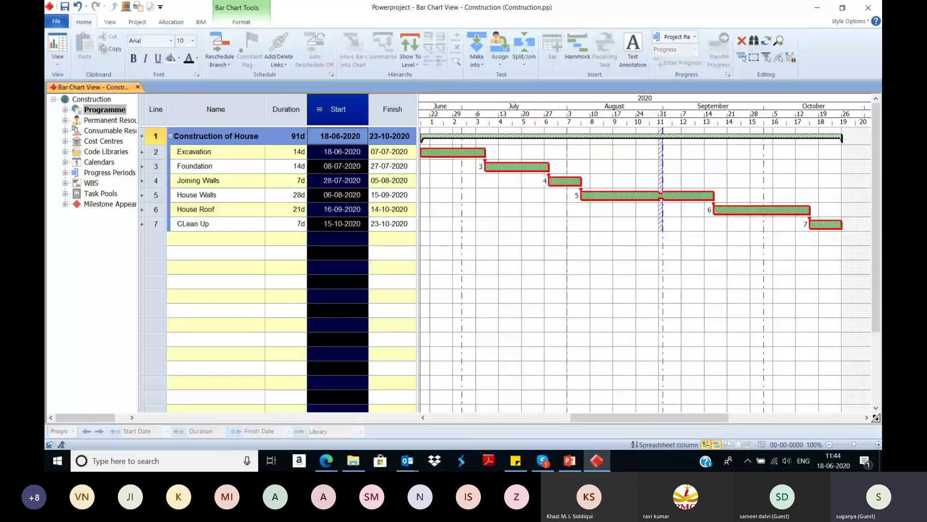
left_click_drag(624, 418, 611, 419)
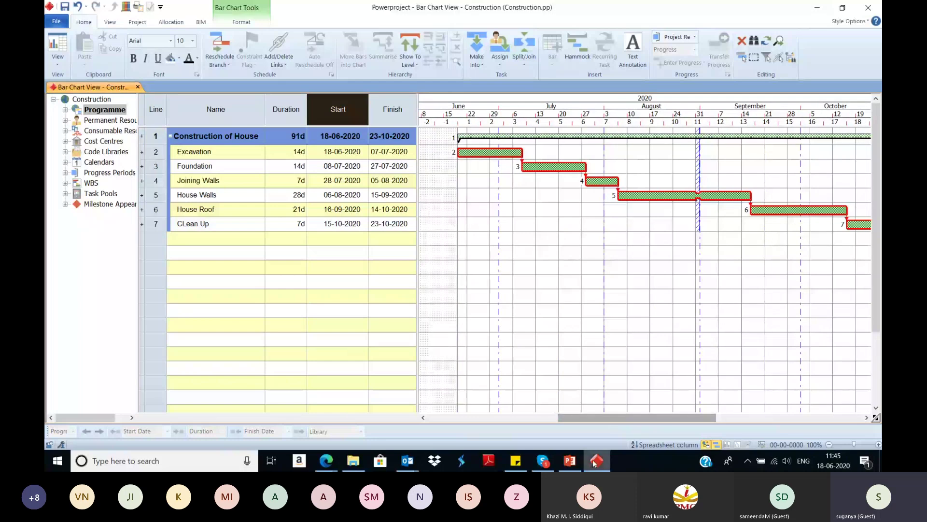
- Switch to PowerPoint and present the Build a Schedule slide, advancing to the Schedule Analysis/Review slide
left_click(571, 461)
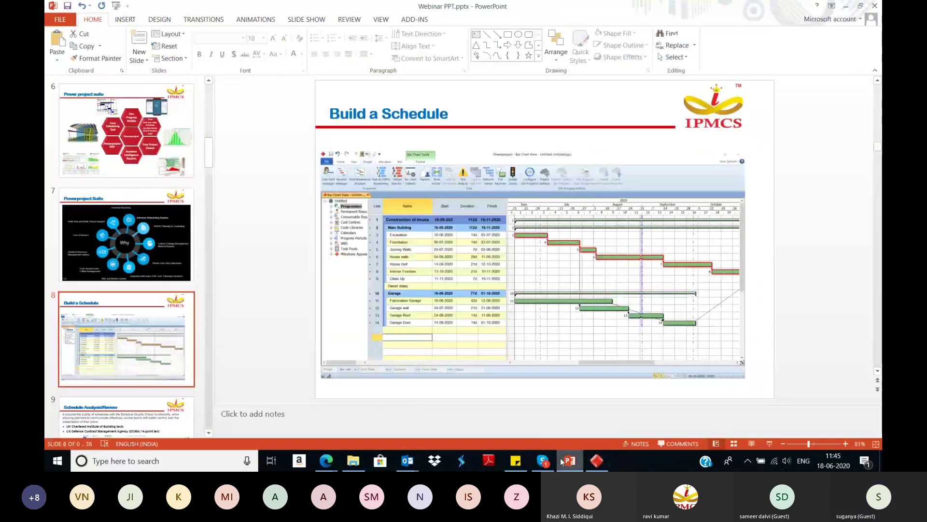
left_click(770, 443)
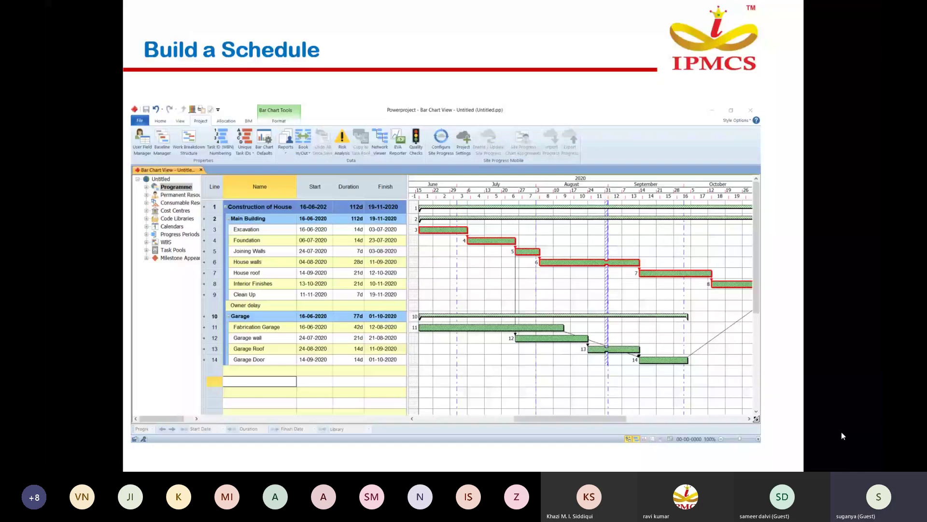
left_click(842, 435)
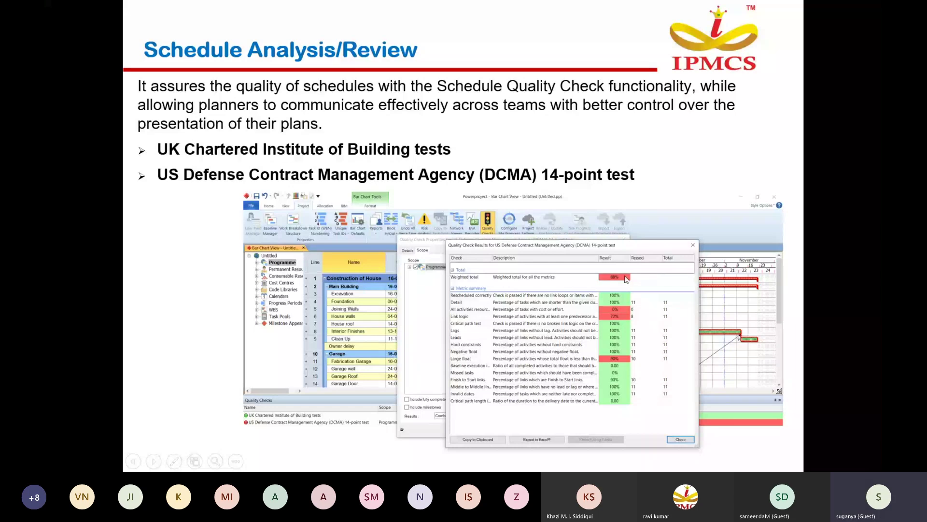
- Switch to Powerproject and run the US Defense Contract Management Agency (DCMA) 14-point quality check on the whole Programme, and review its results
key("alt+Tab")
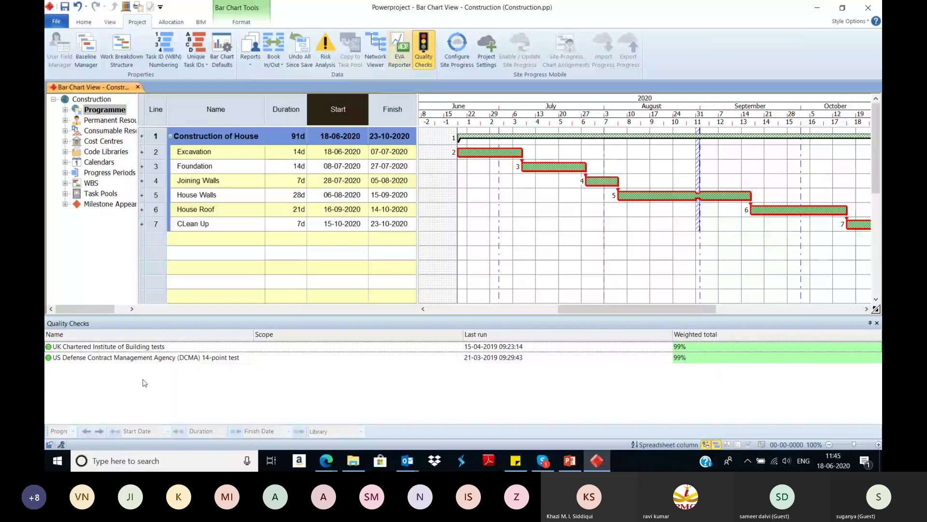
right_click(105, 359)
left_click(137, 390)
left_click(302, 117)
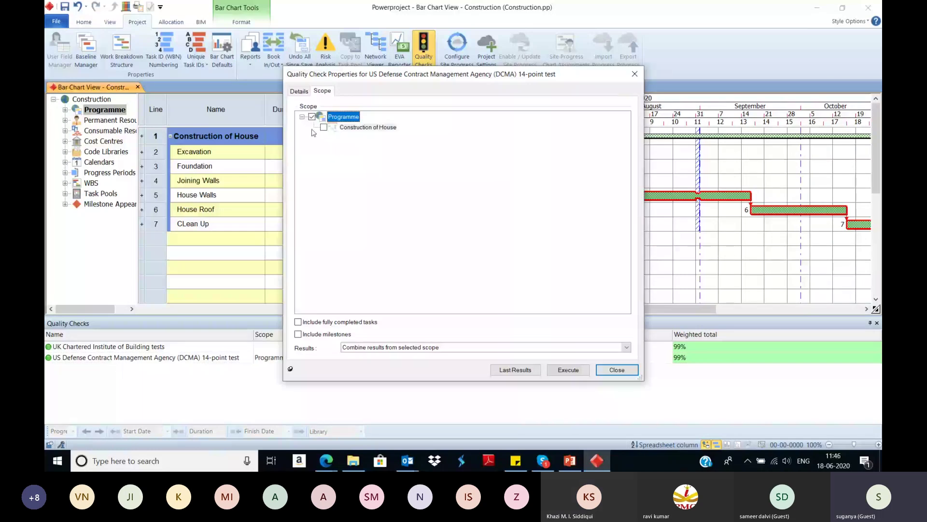
left_click(568, 369)
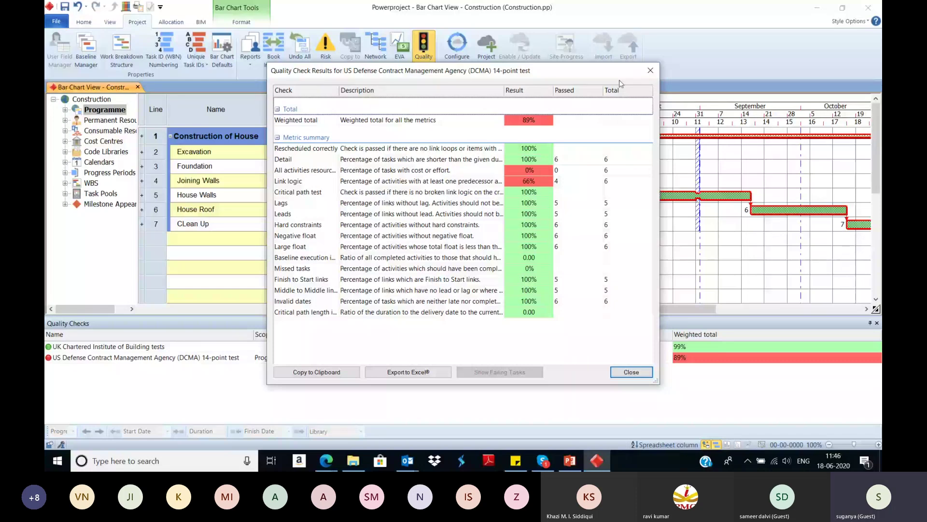
left_click(651, 71)
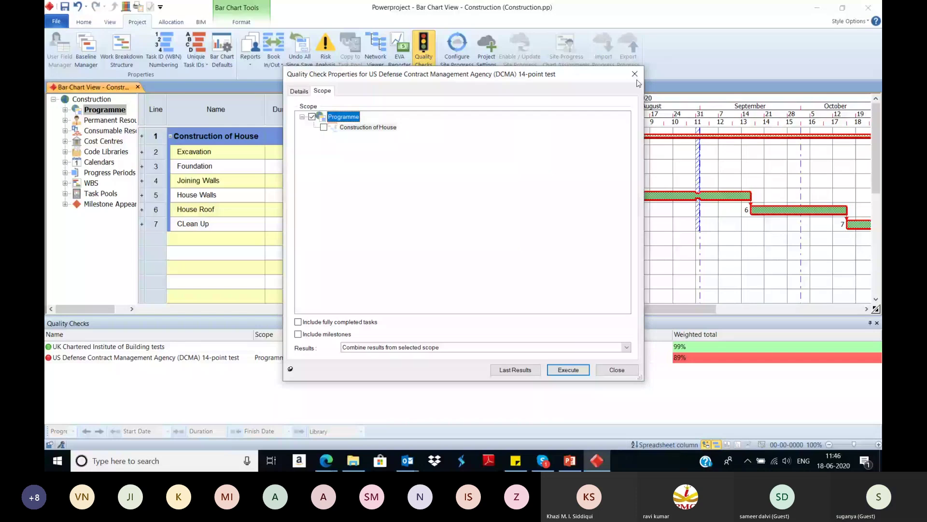
left_click(635, 74)
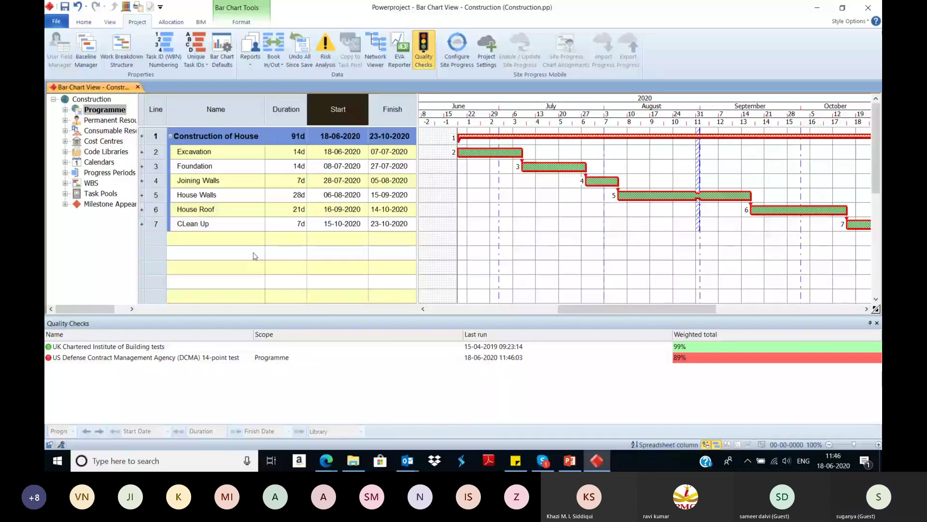
- Return to the PowerPoint slide show and advance from Schedule Analysis/Review to the Baseline Set Up slide
key("alt+Tab")
key("shift+F5")
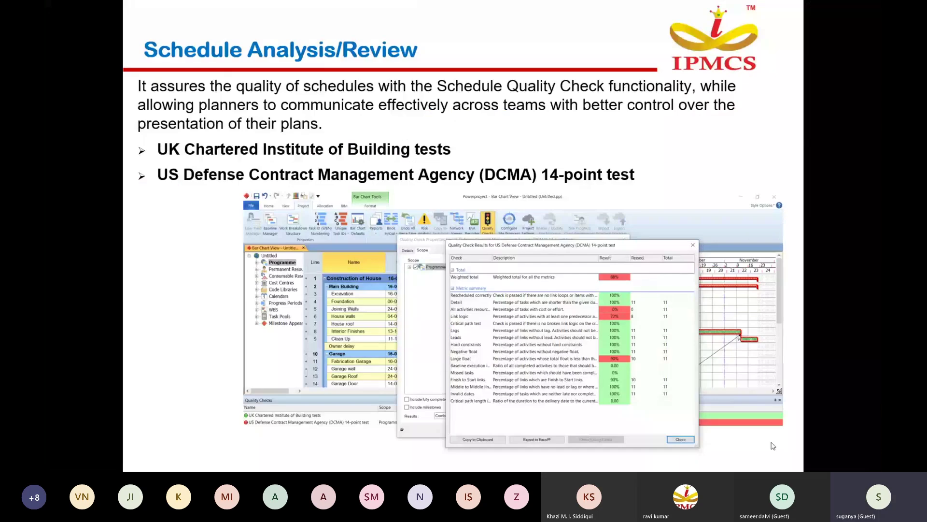
key("Right")
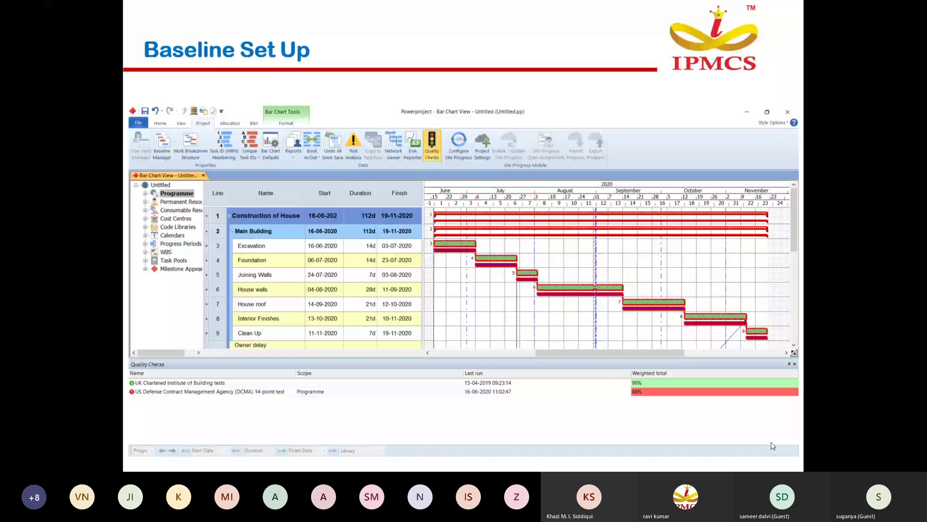
- Switch to Powerproject and create a new baseline named B1 for the Construction project
left_click(597, 460)
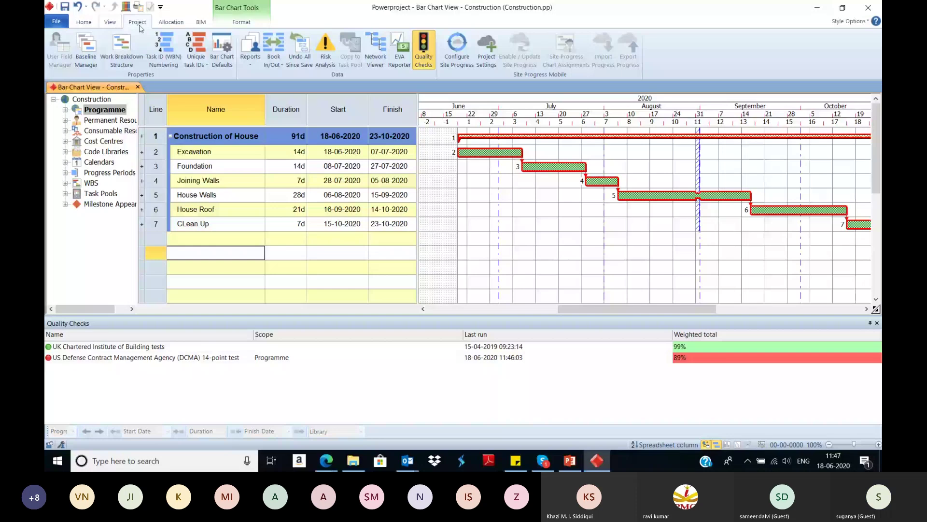
left_click(90, 66)
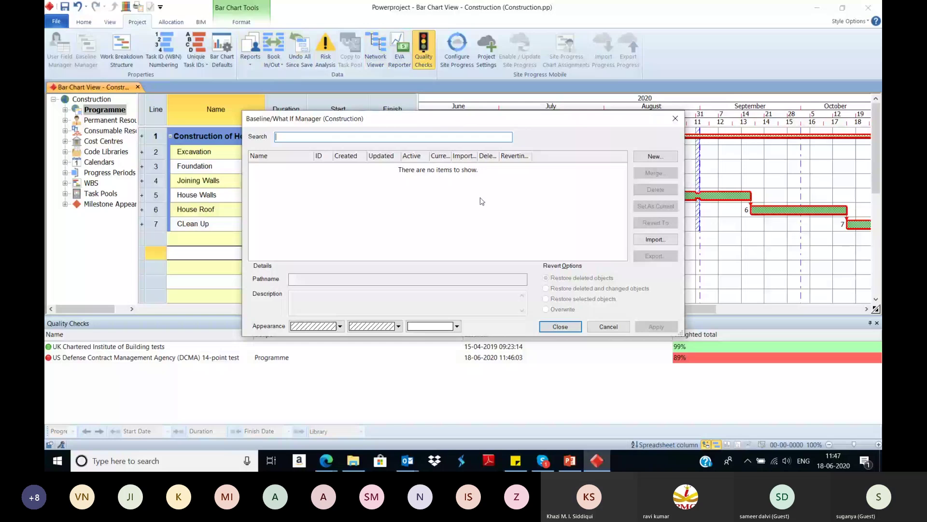
type("B1")
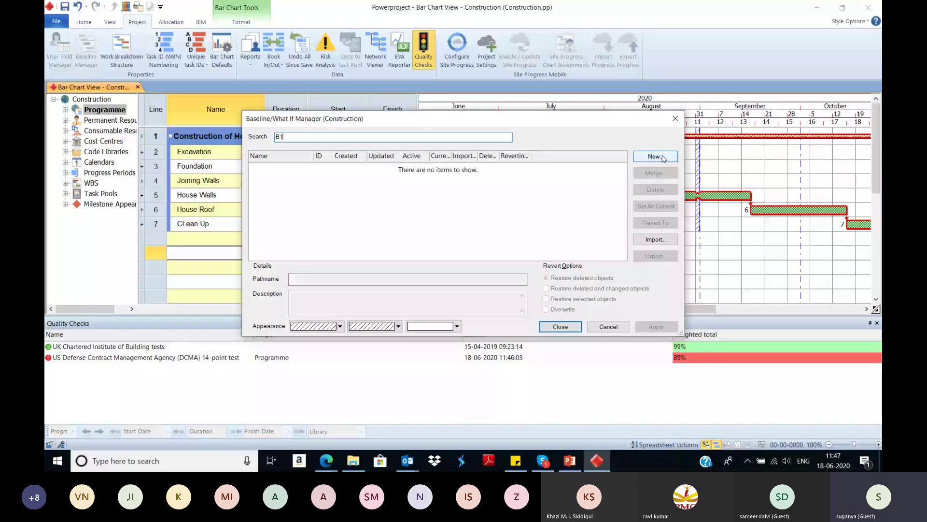
left_click(663, 156)
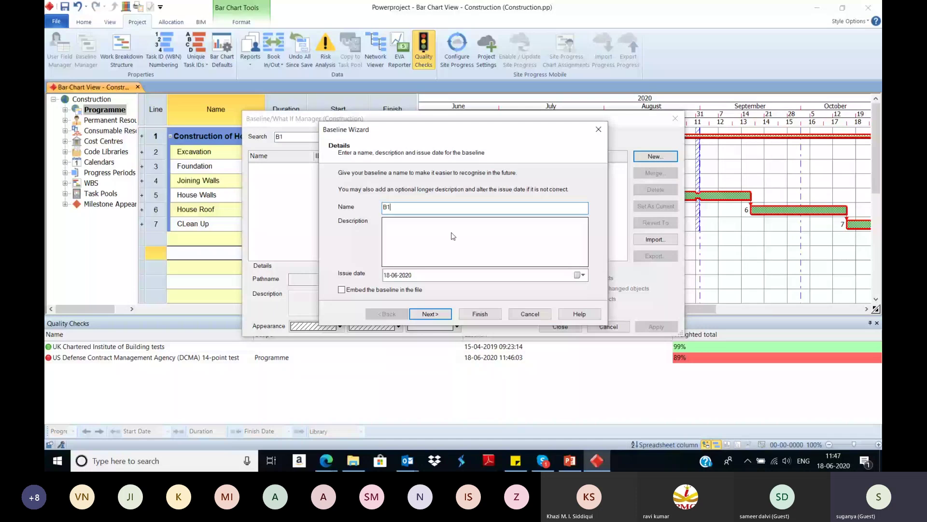
left_click(491, 315)
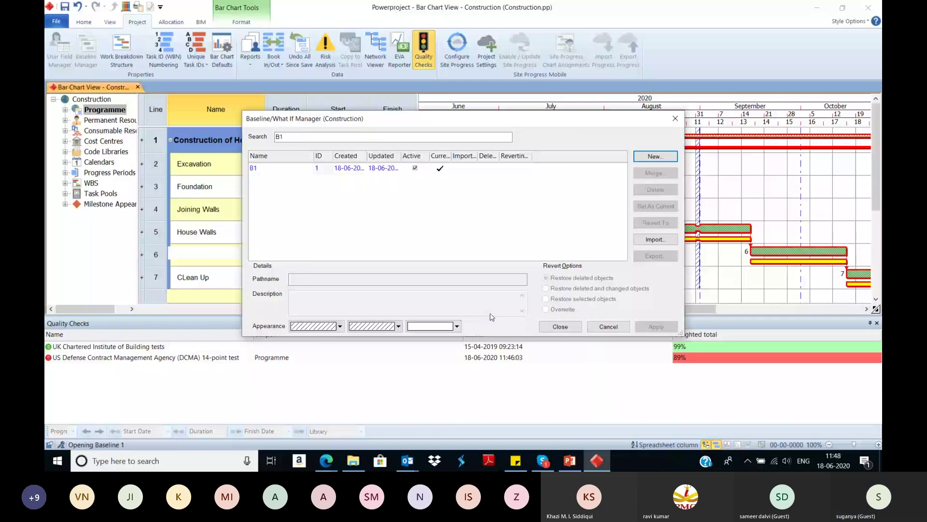
- Close the baseline manager and name the 21-day task on line 6 House Roof
key("Escape")
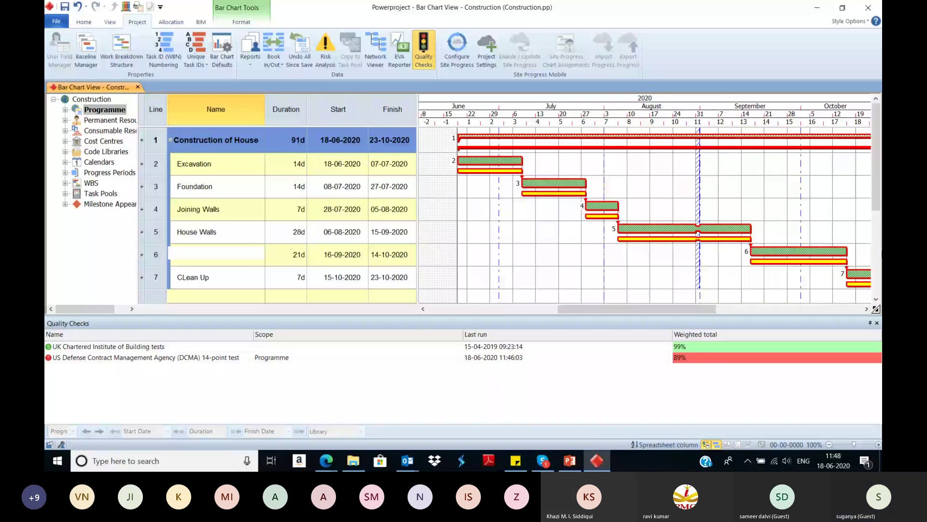
type("House Roof")
key("Tab")
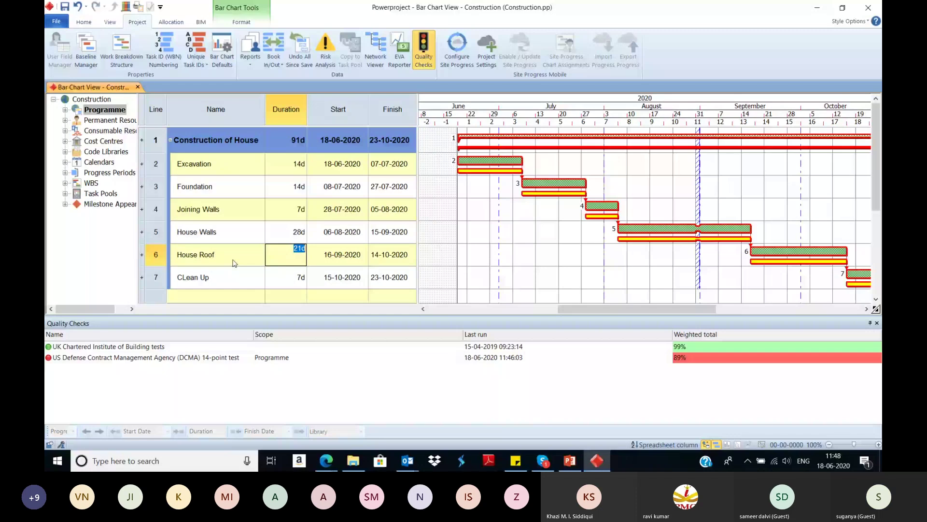
key("Return")
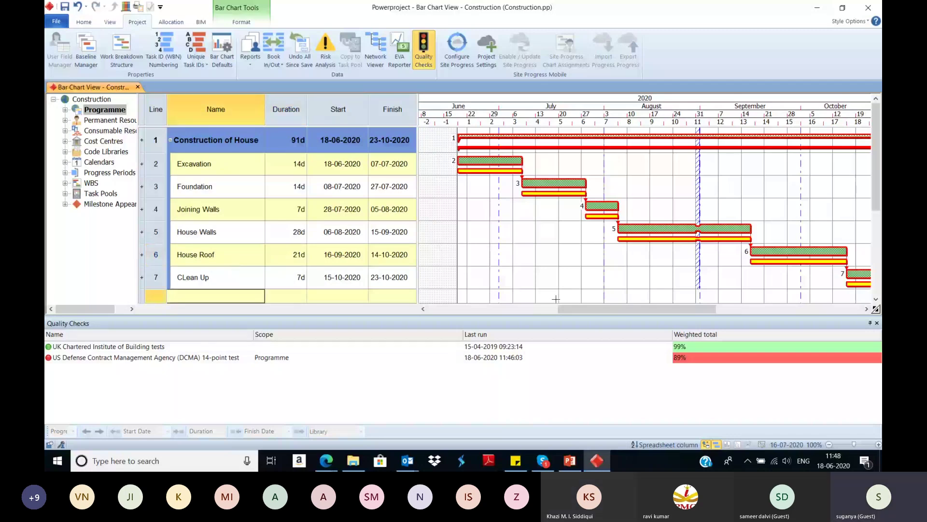
scroll(556, 299, "left", 2)
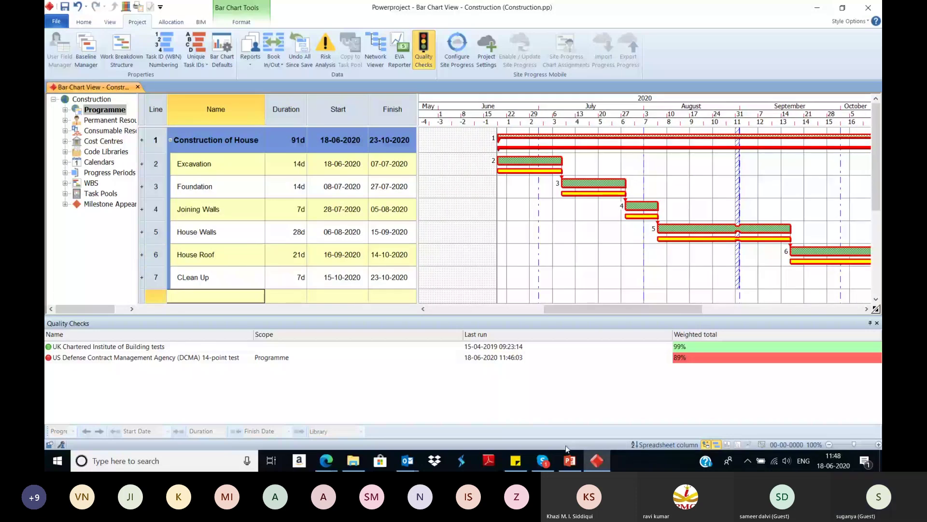
- Switch to PowerPoint, present the Overview of Delay Analysis & its Techniques slide and return to the Baseline Set Up slide
left_click(570, 460)
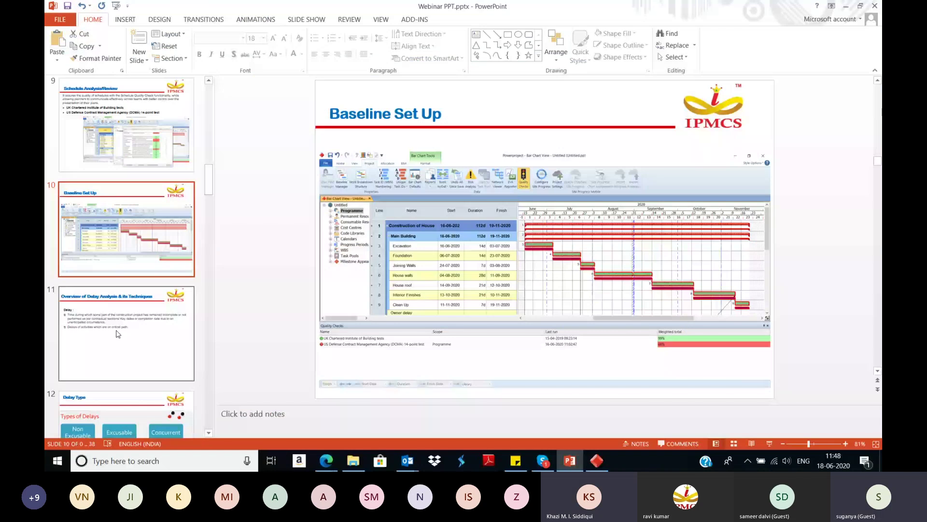
left_click(117, 333)
left_click(769, 443)
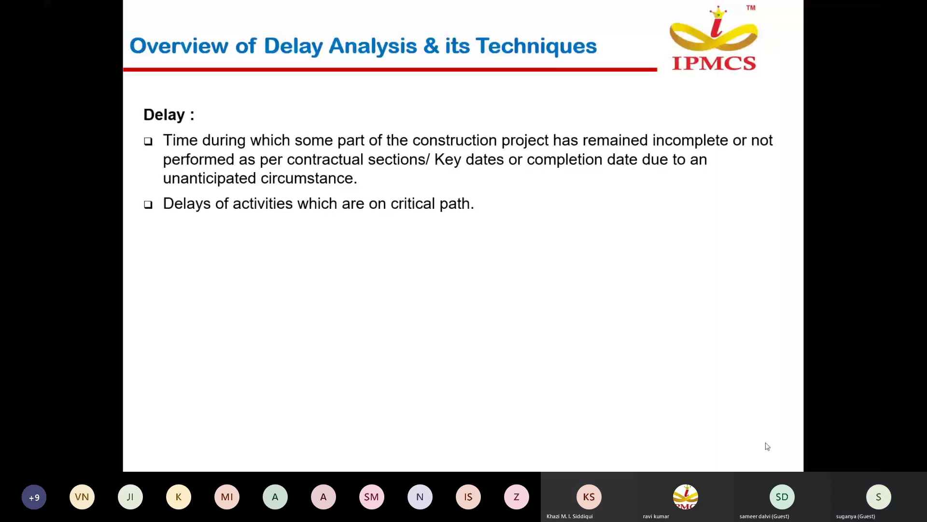
left_click(768, 445)
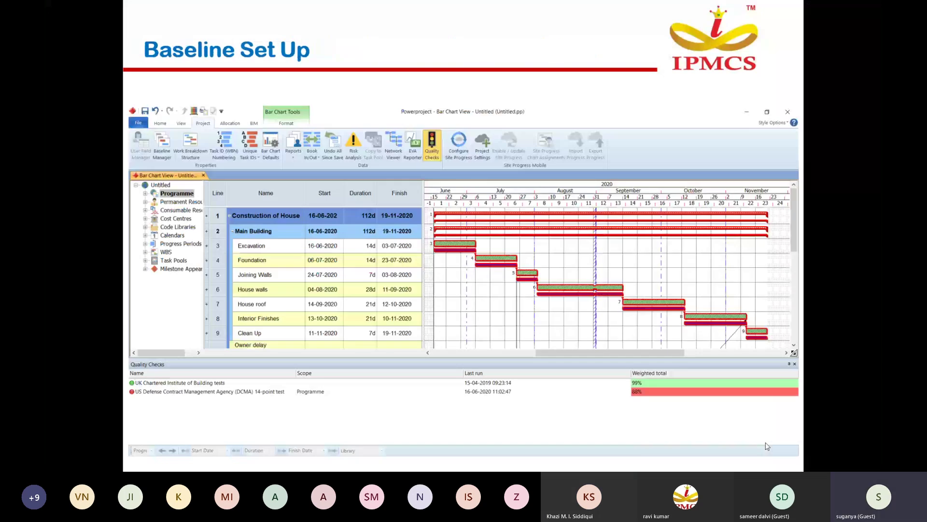
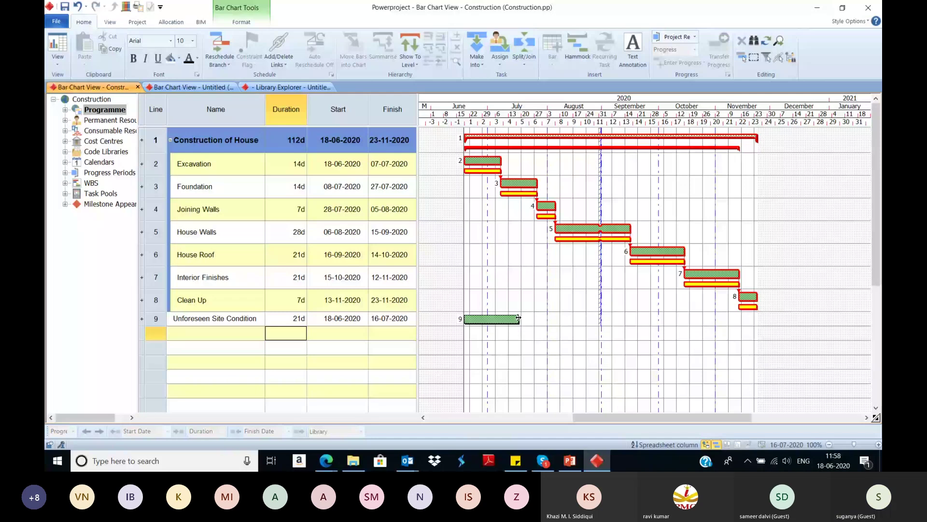
- Link the finish of the Unforeseen Site Condition task to the start of Excavation
left_click_drag(518, 318, 509, 261)
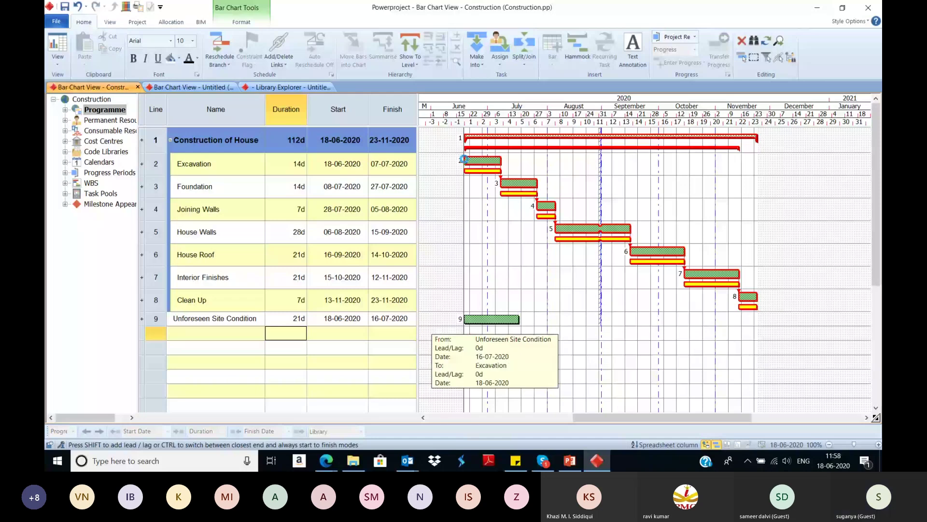
left_click_drag(509, 261, 469, 164)
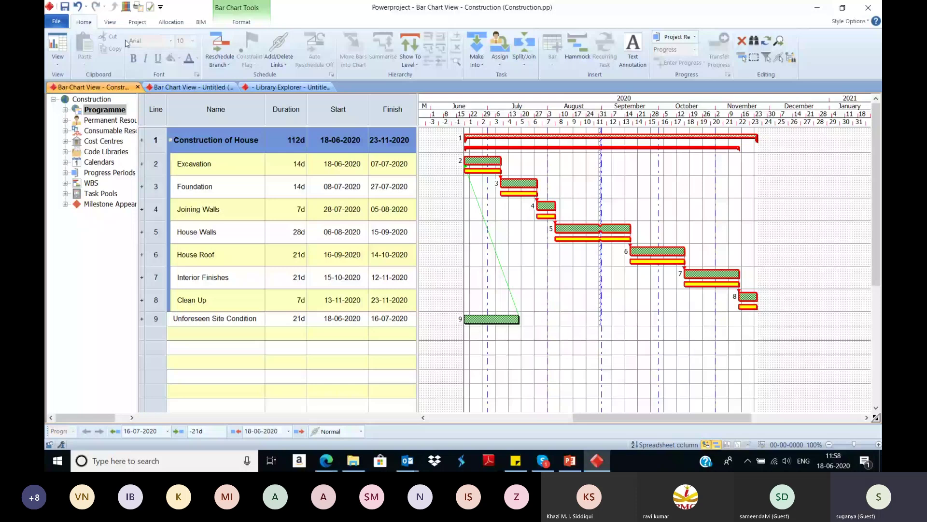
- Reschedule the Construction programme, straightening the progress line to the progress entry period
left_click(215, 45)
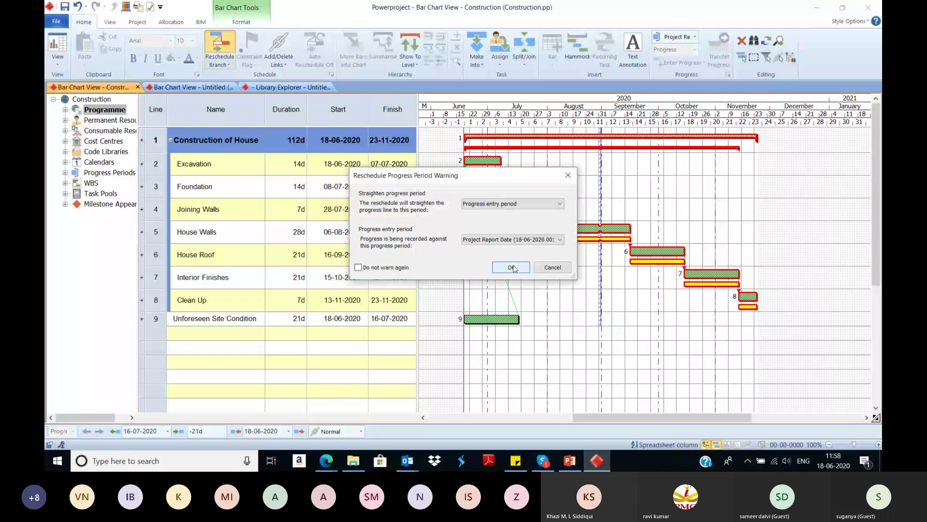
left_click(513, 267)
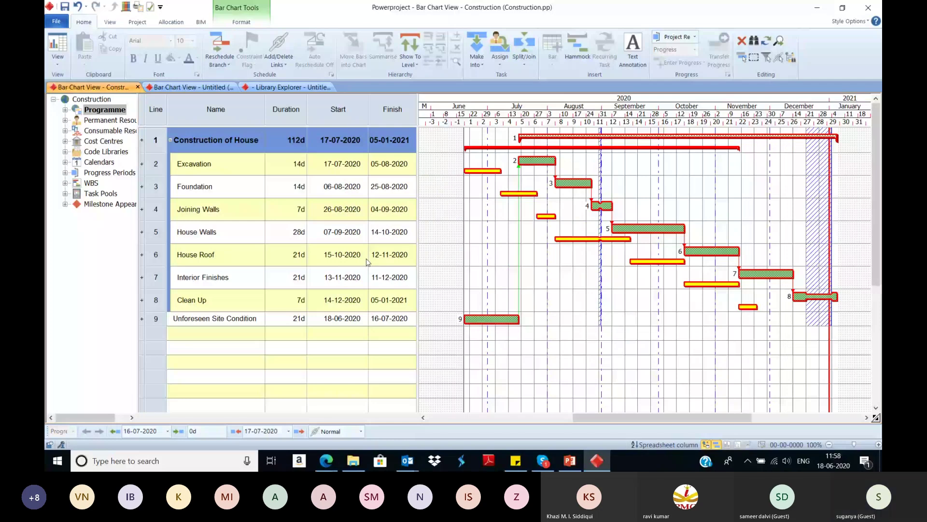
- Summarise the Unforeseen Site Condition task under a new summary named Owner Delay
left_click(155, 318)
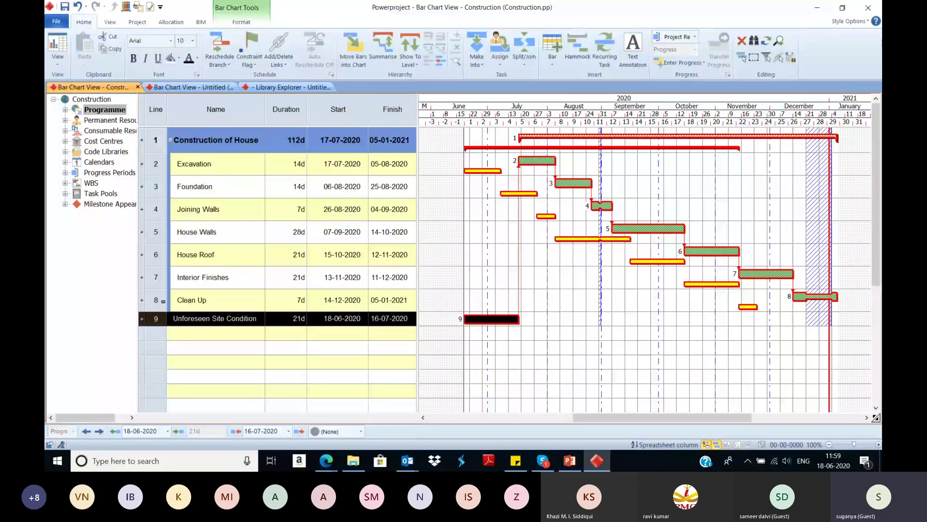
left_click(380, 59)
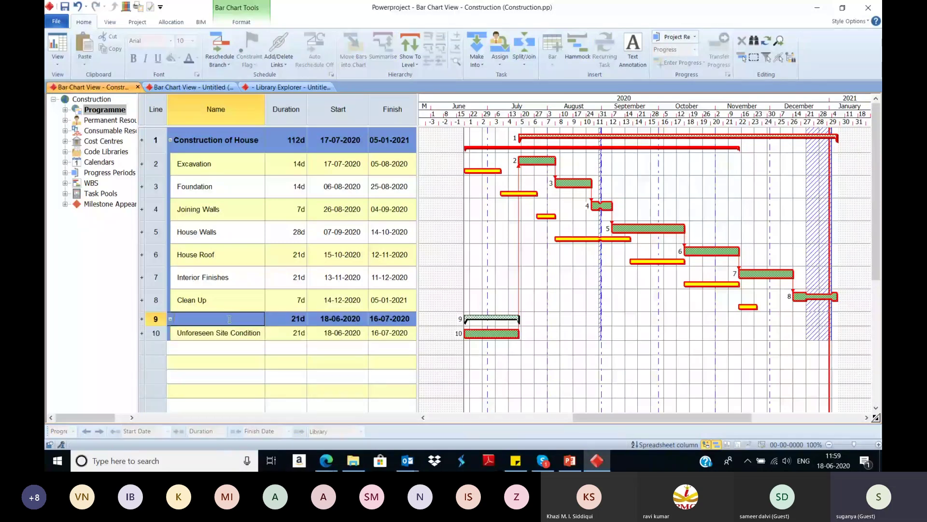
type("Owner Delay")
key("Return")
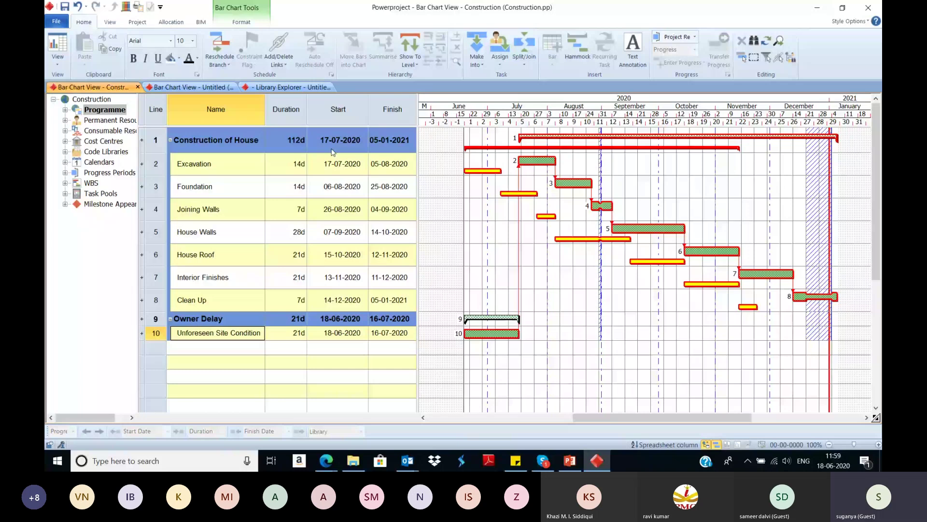
- Undo the Owner Delay summary and the reschedule, keeping the link to Excavation
key("ctrl+z")
key("ctrl+z")
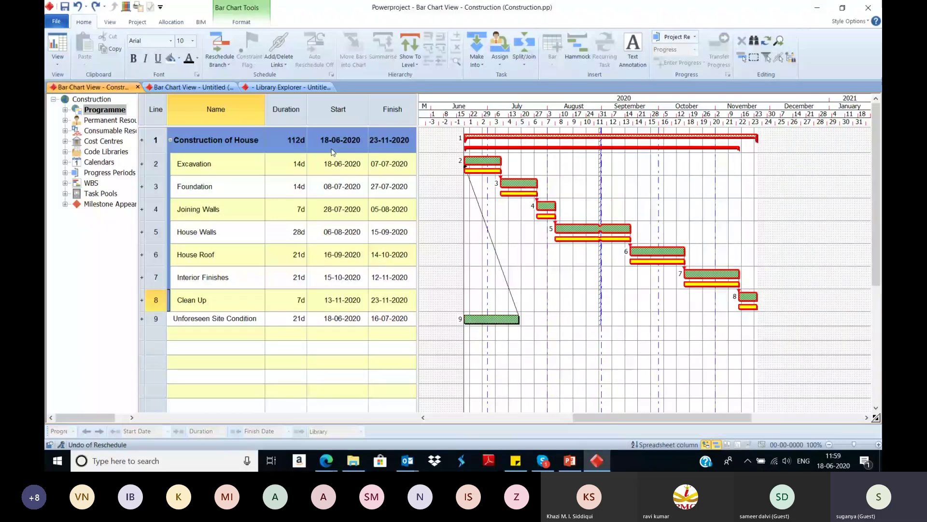
left_click(286, 347)
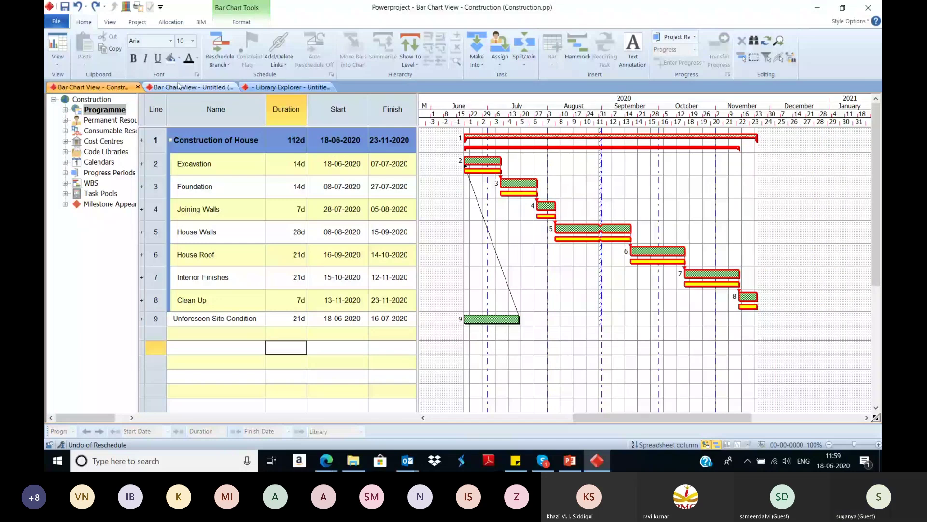
- Open the Construction project's Progress Period library and add two new progress periods
left_click(127, 8)
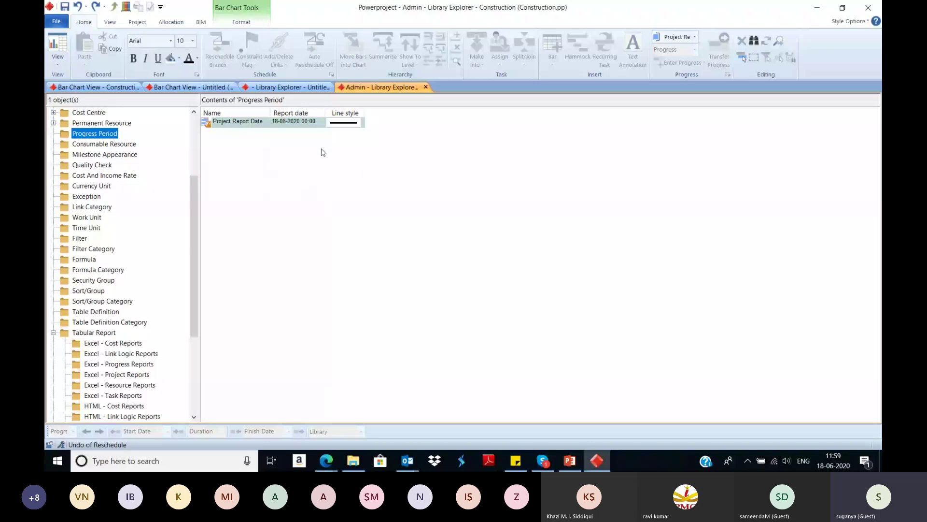
key("Insert")
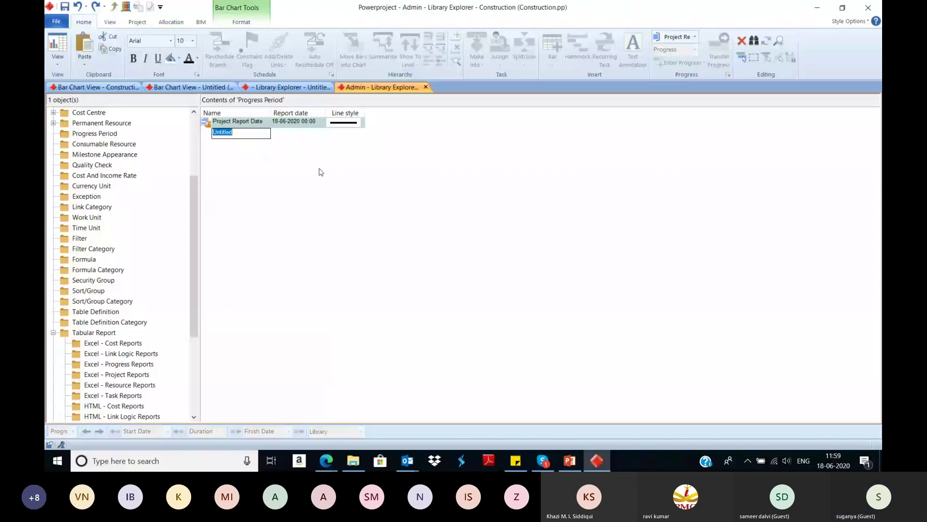
right_click(280, 197)
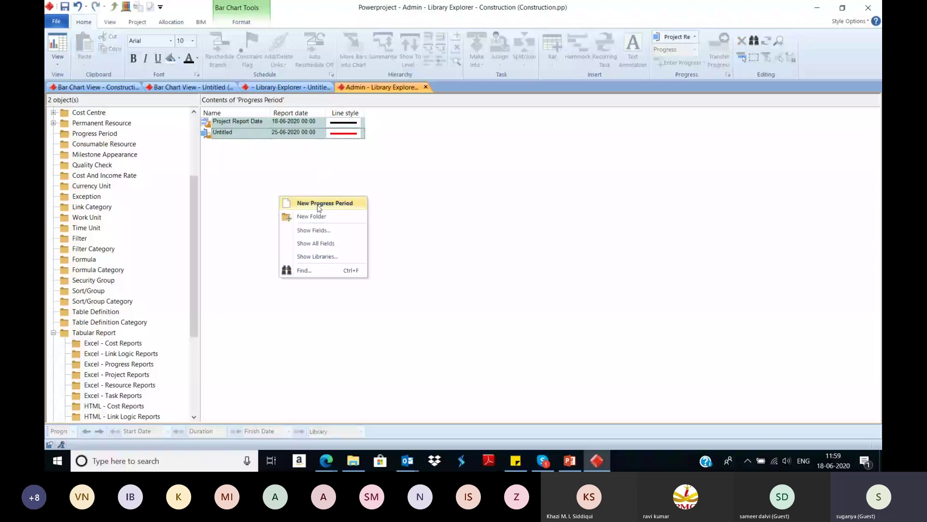
left_click(319, 204)
- Rename the two untitled progress periods as 1st Month and 2nd Month
left_click(246, 136)
key("BackSpace")
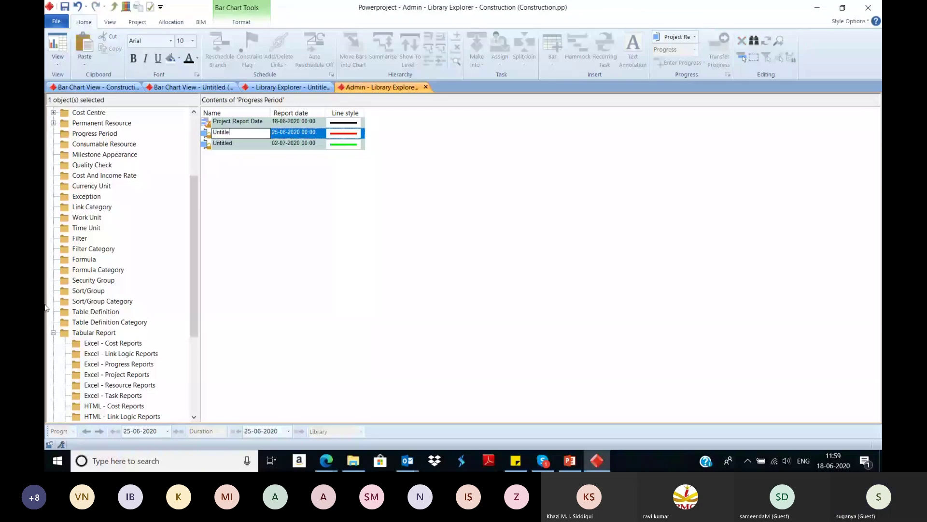
key("BackSpace")
key("BackSpace")
key("BackSpace")
key("BackSpace")
key("BackSpace")
key("BackSpace")
key("BackSpace")
type("1st ")
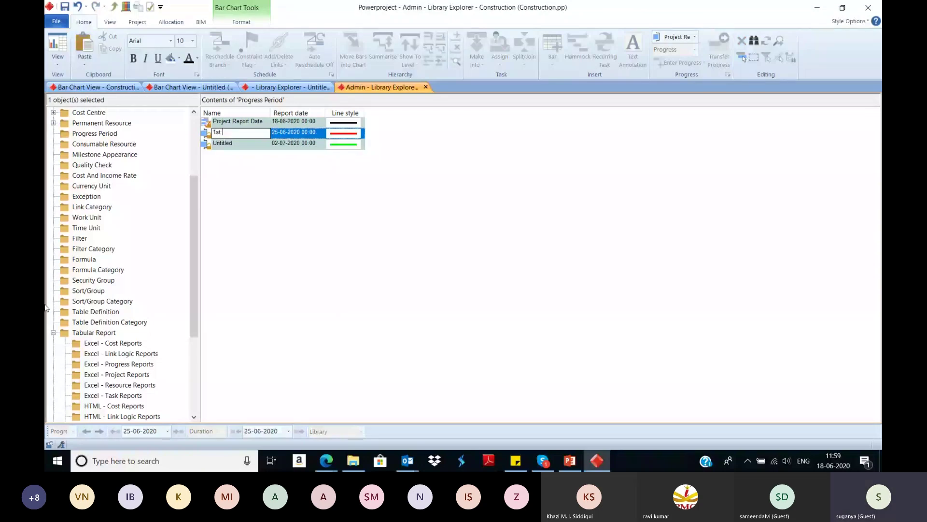
type("Month")
key("Return")
type("2nd Mon")
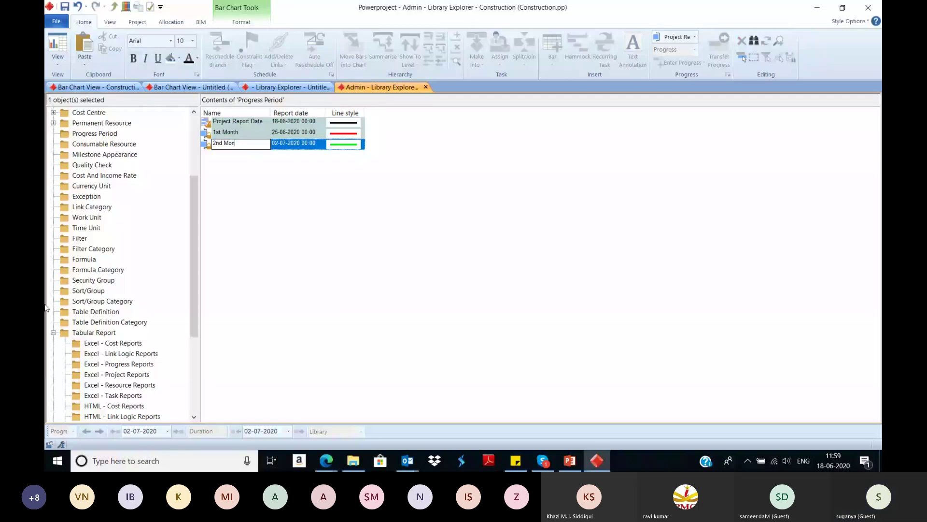
type("th")
key("Return")
- Set the report date of 1st Month to 18-07-2020 and of 2nd Month to 18-08-2020
left_click(297, 132)
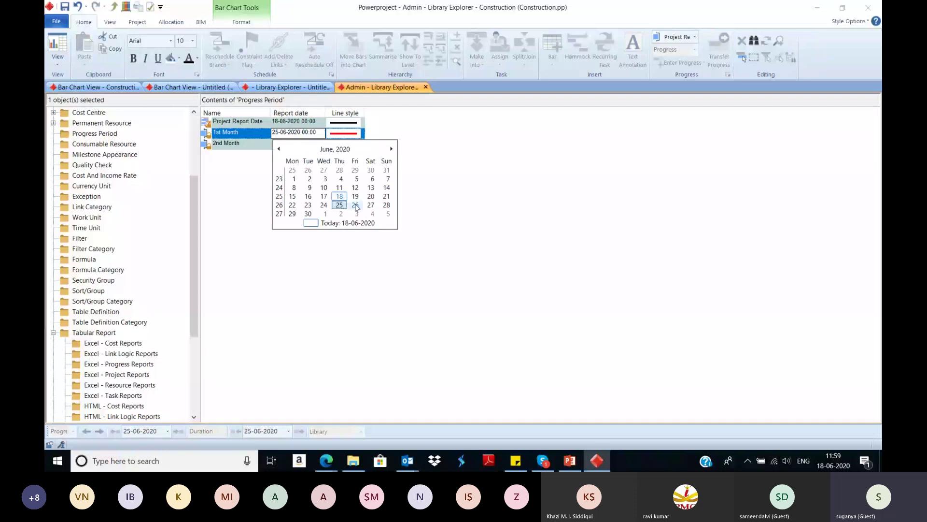
left_click(391, 149)
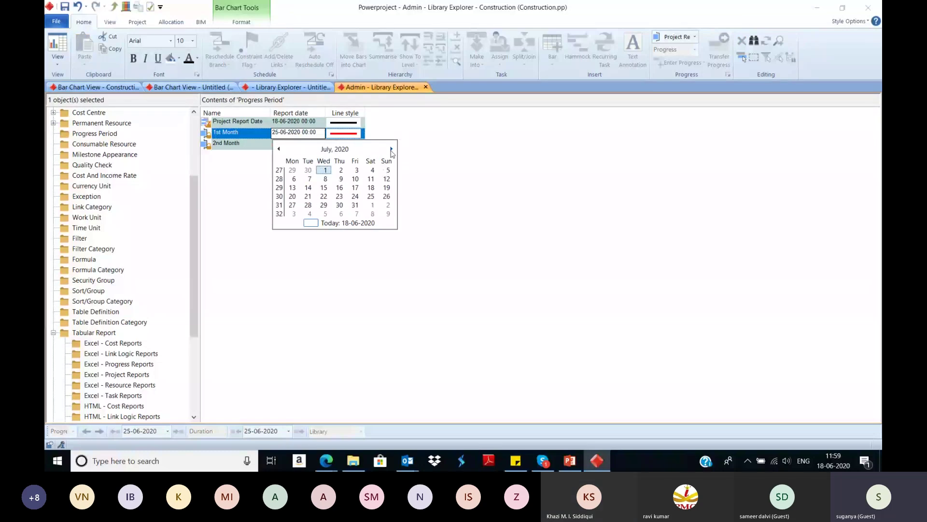
left_click(371, 188)
left_click(343, 144)
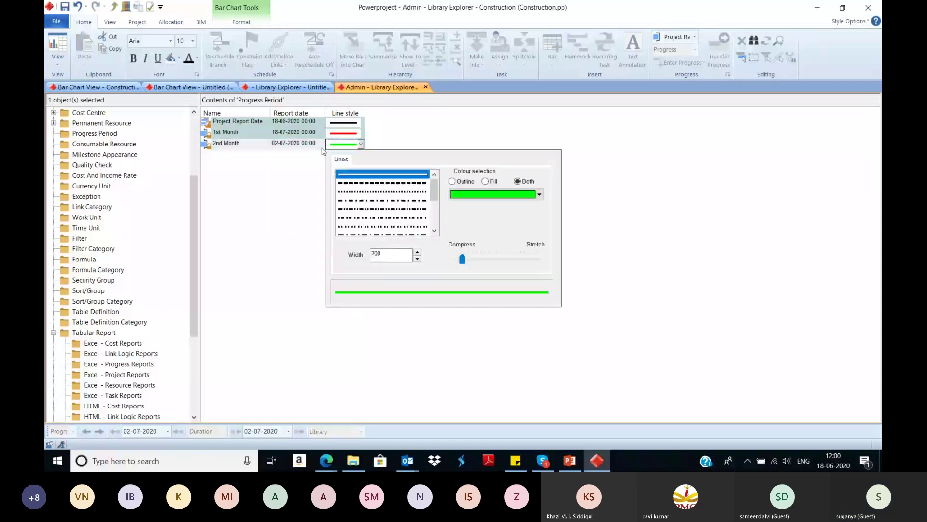
left_click(322, 144)
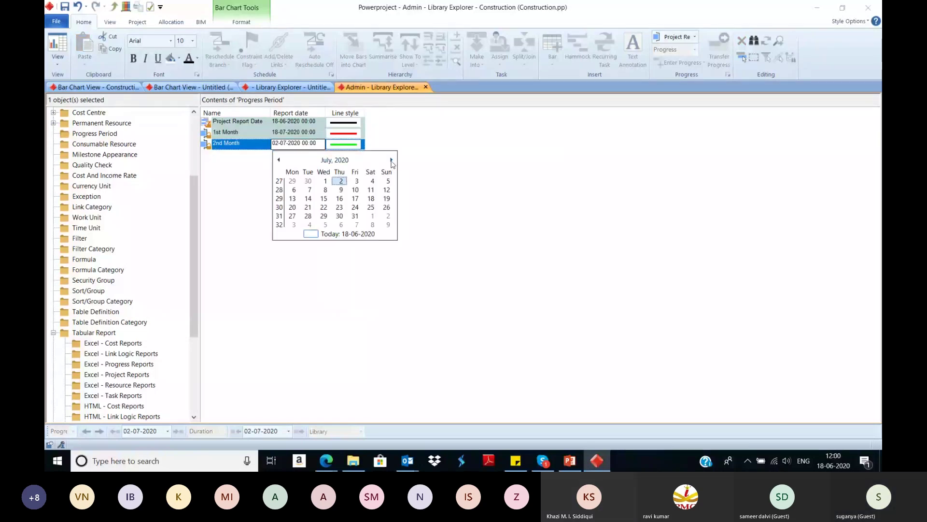
left_click(391, 160)
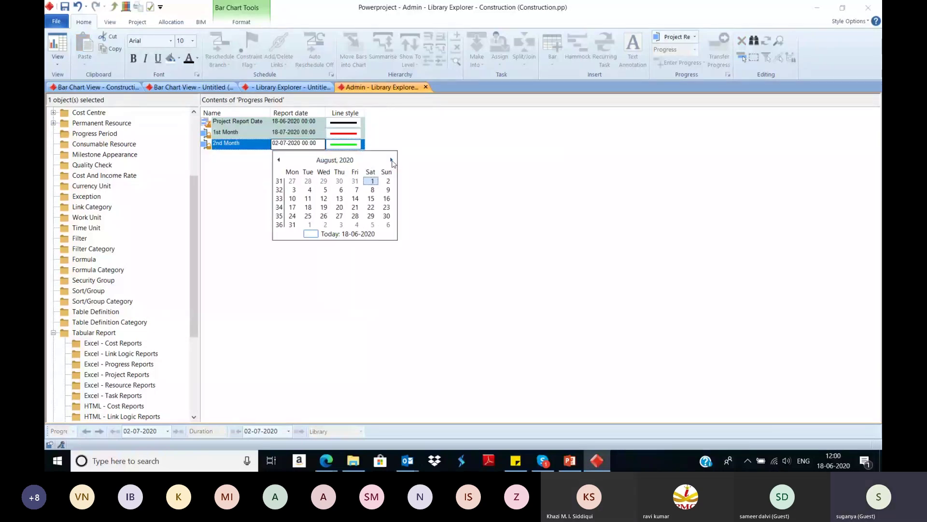
left_click(308, 207)
- Add a progress period named 3rd Month below 2nd Month
right_click(307, 216)
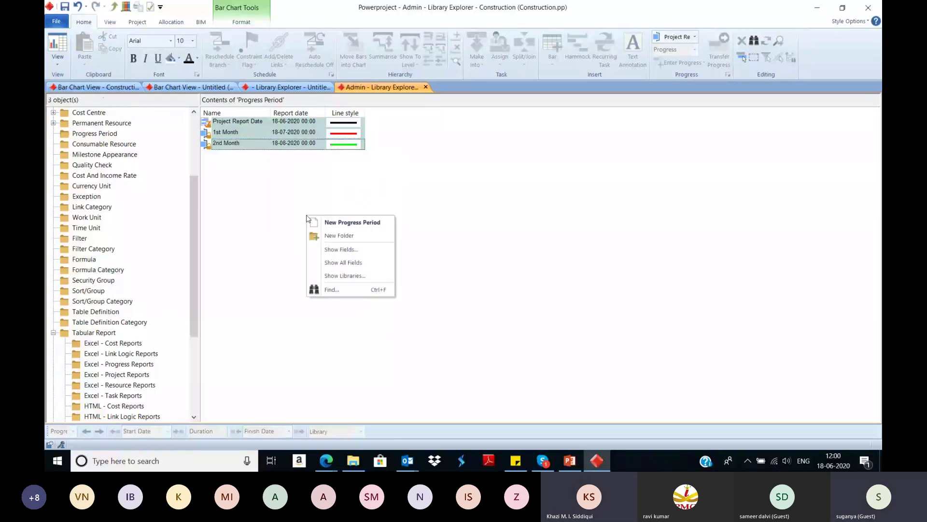
left_click(351, 229)
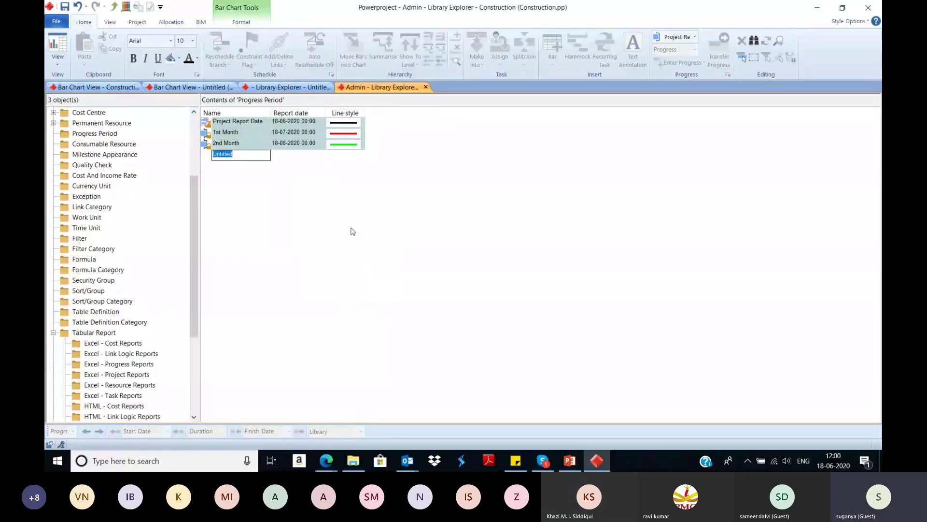
type("3rd Month")
key("Return")
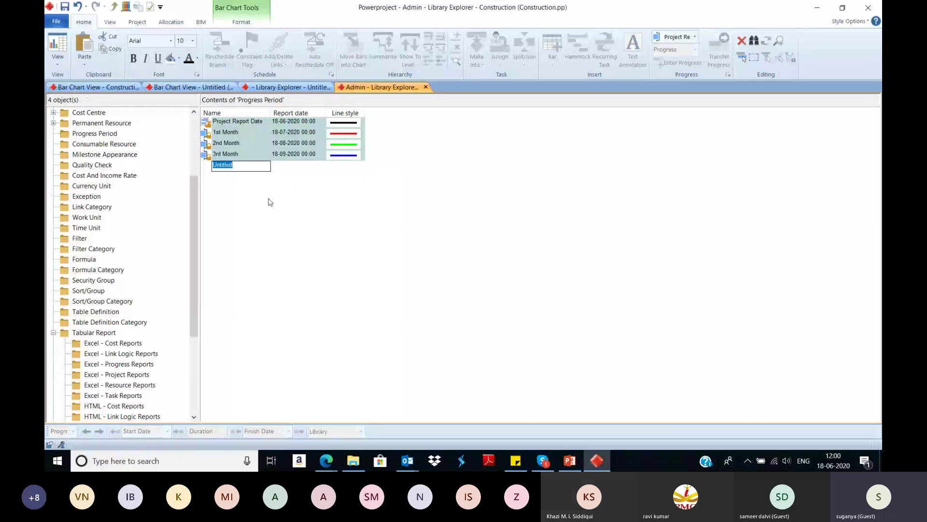
- Add a progress period named 4th Month and set its report date to 18-10-2020
type("4th Month")
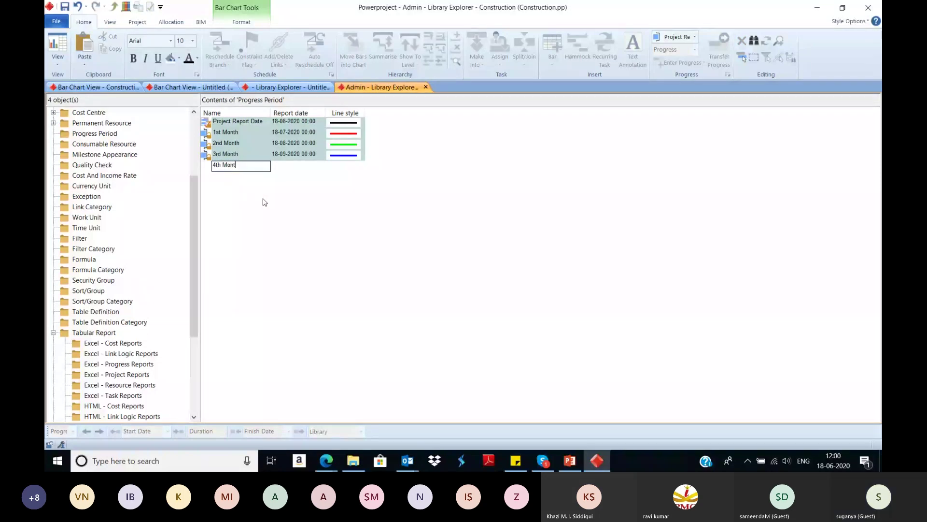
key("Return")
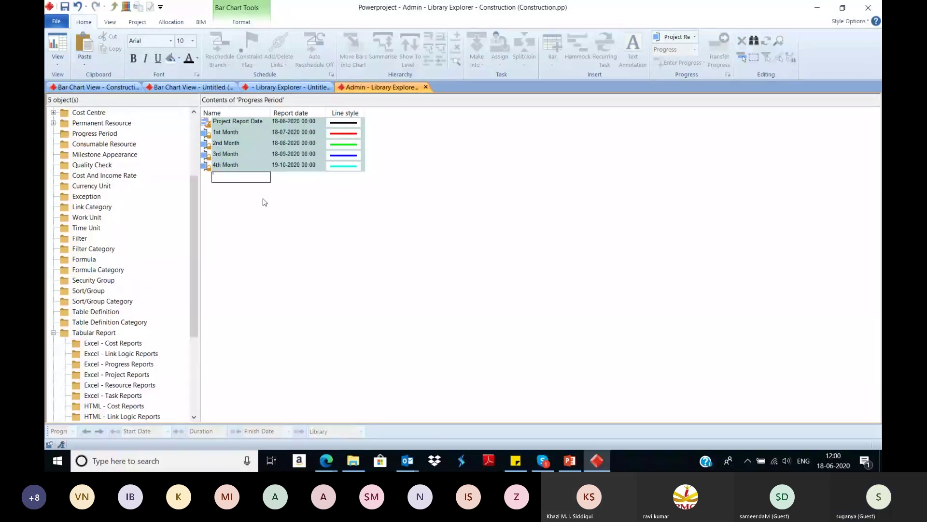
left_click(297, 165)
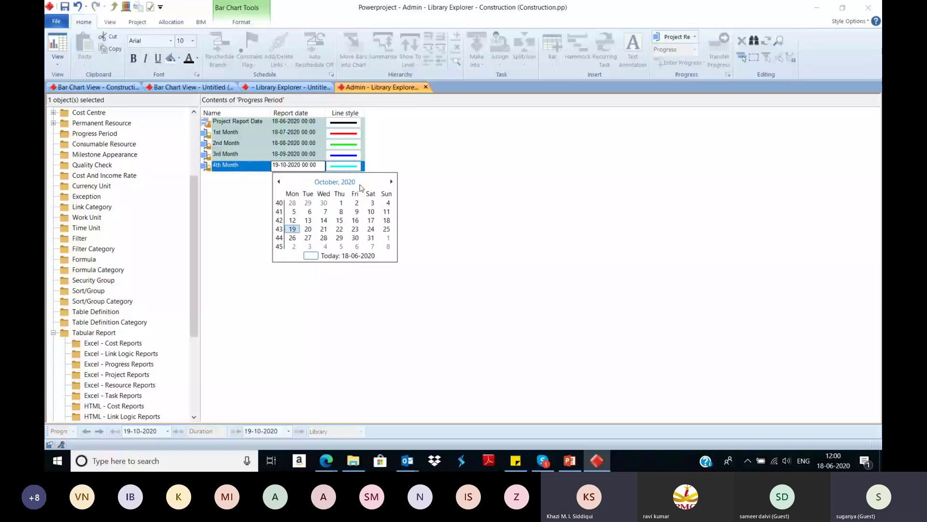
left_click(387, 220)
- Add a progress period named 5th MOnth and set its report date to 18-11-2020
right_click(243, 186)
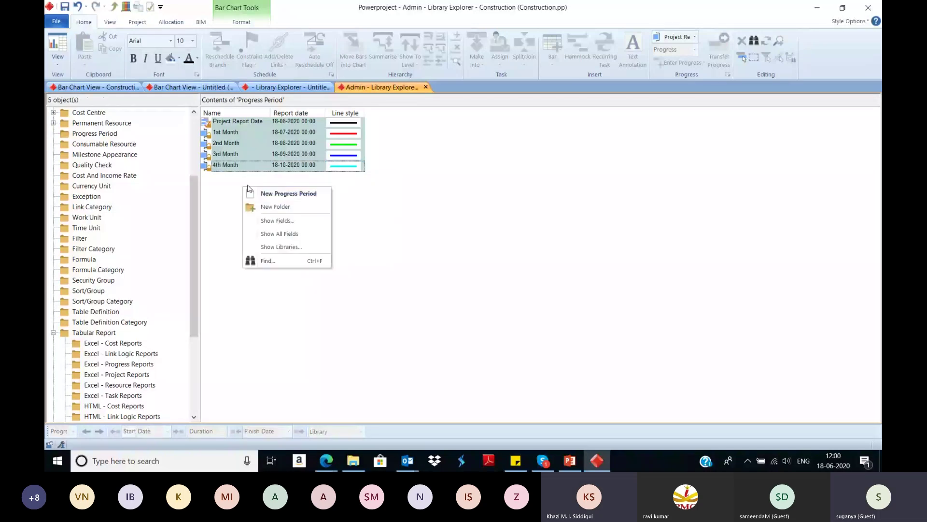
left_click(261, 192)
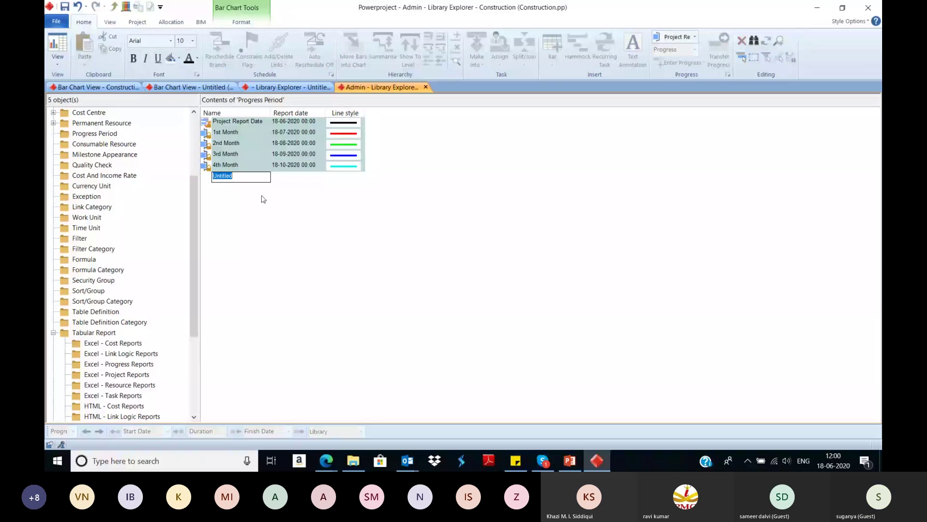
type("5th MOnth")
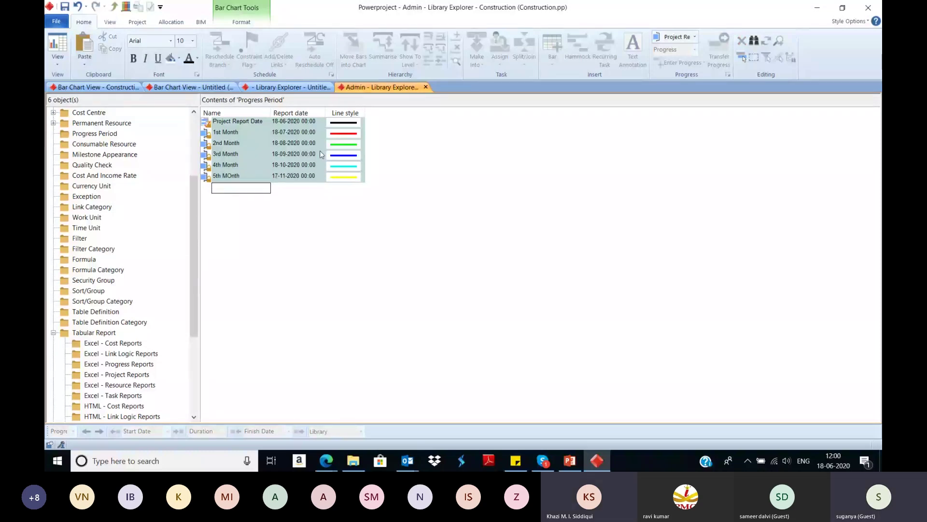
left_click(321, 179)
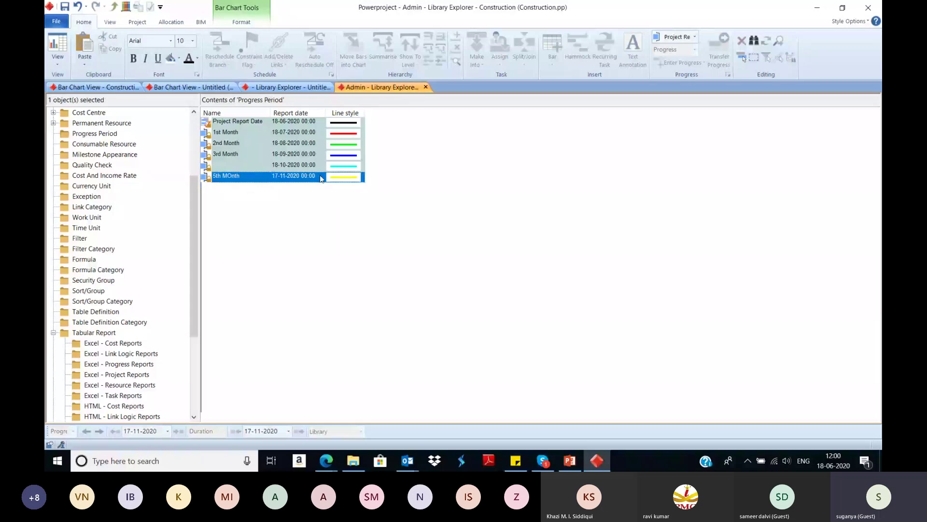
left_click(321, 178)
left_click(323, 241)
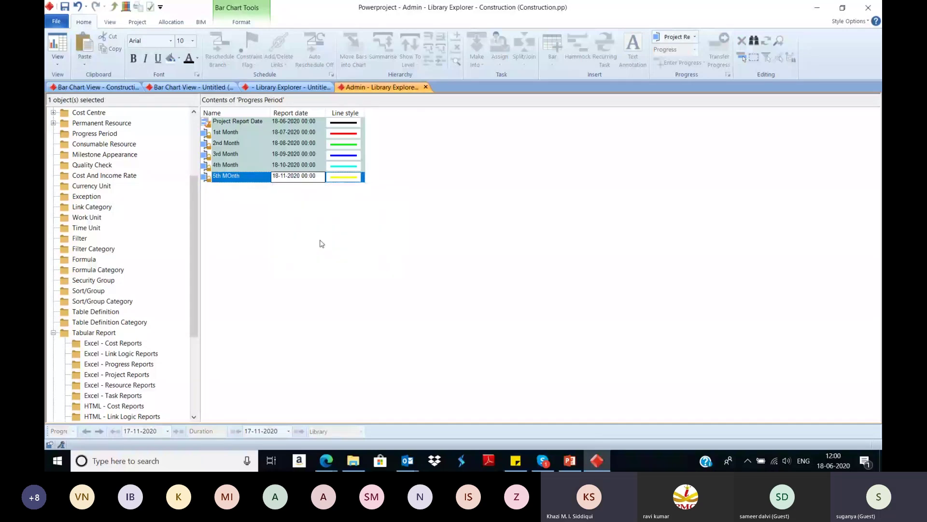
- In the Construction bar chart, summarise the Unforeseen Site Condition task and name the new summary line Owner Delay
left_click(102, 89)
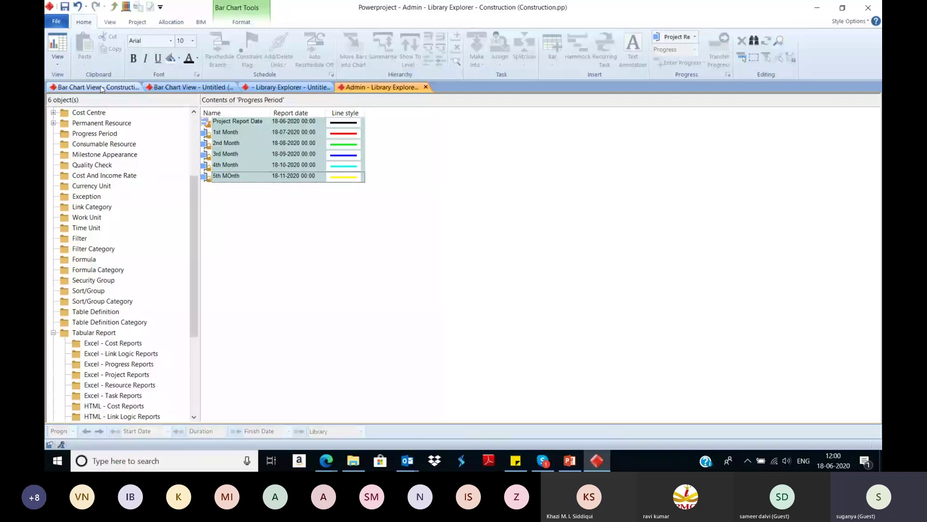
left_click(102, 89)
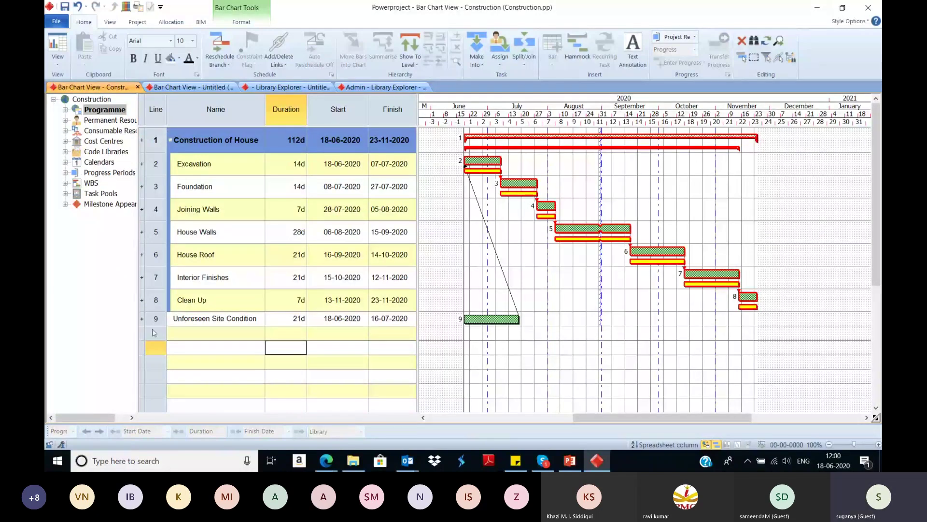
left_click(492, 319)
left_click(384, 49)
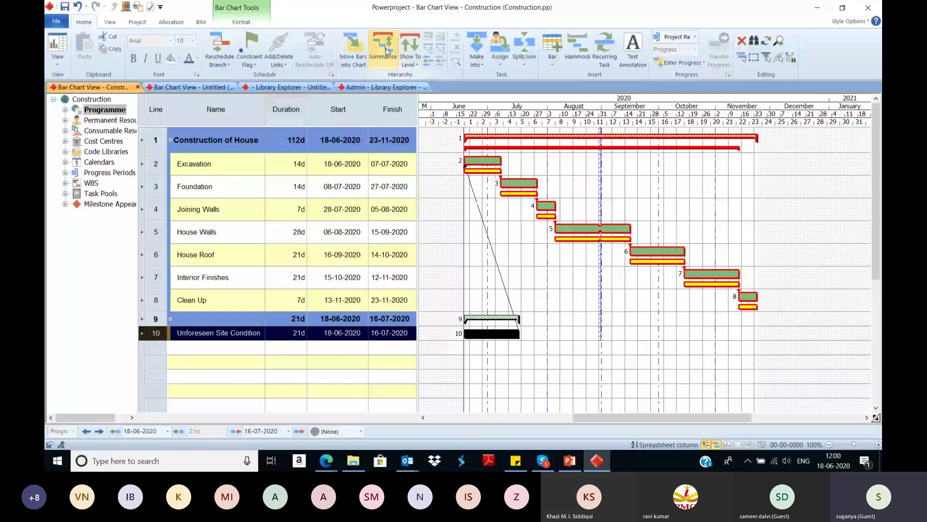
left_click(216, 320)
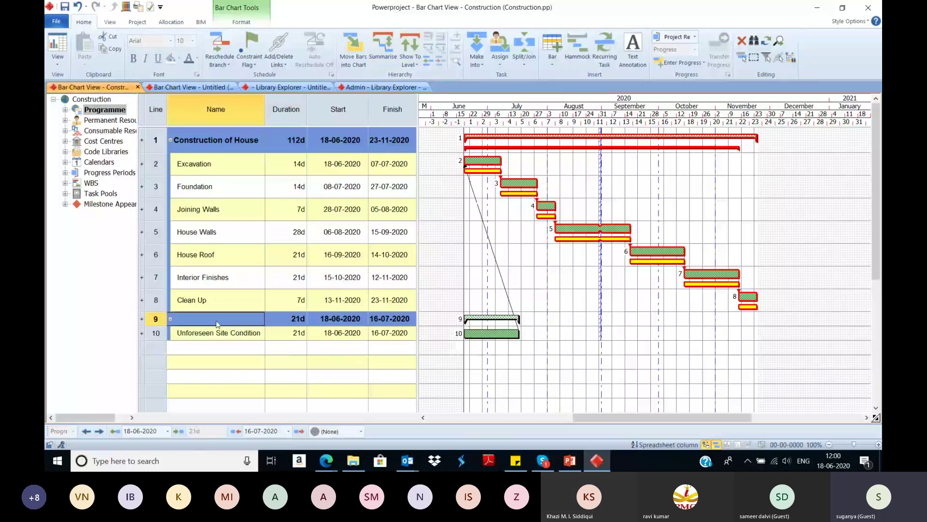
left_click(217, 320)
type("Owner Delay")
key("Return")
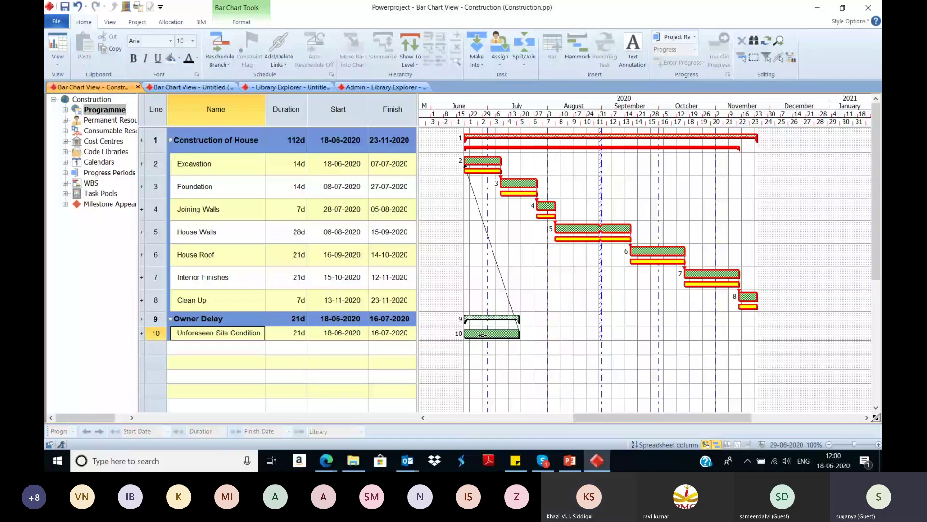
- Record 100% progress for the Unforeseen Site Condition task against the 1st Month progress period
right_click(482, 336)
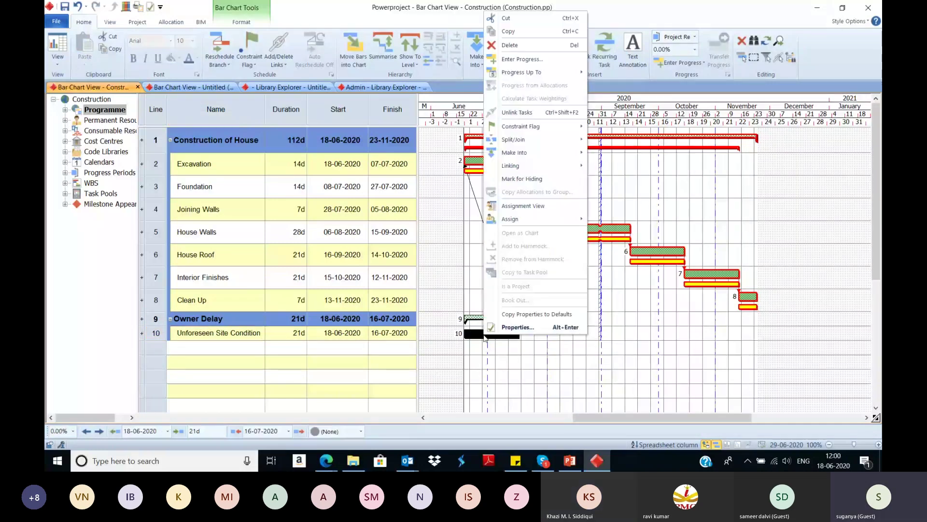
left_click(535, 60)
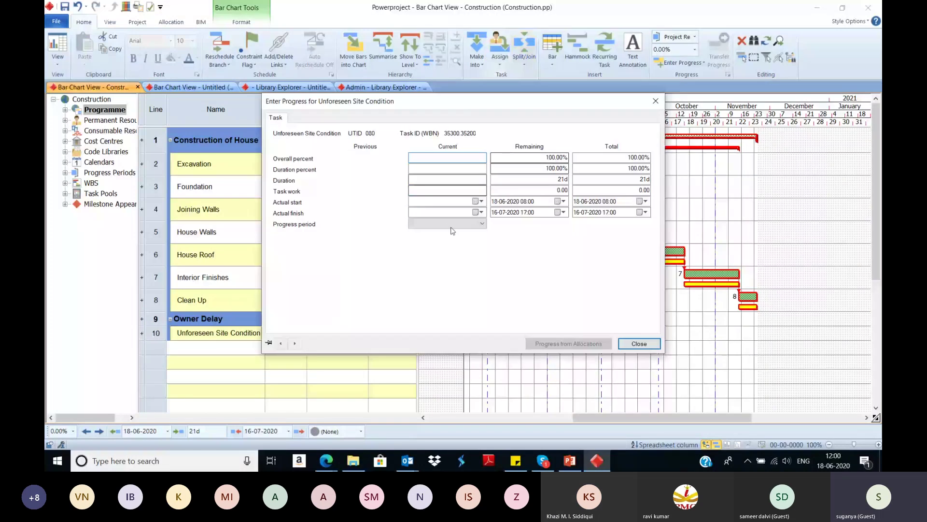
left_click(477, 223)
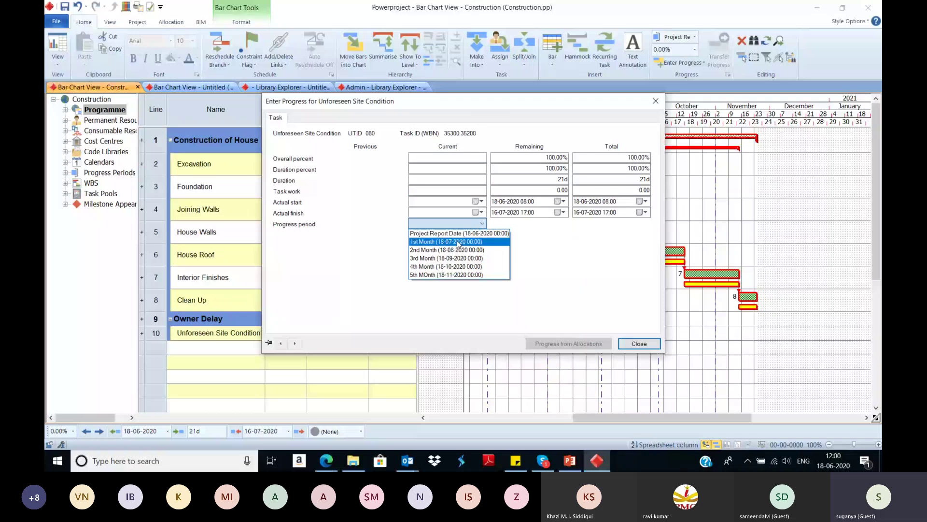
left_click(458, 242)
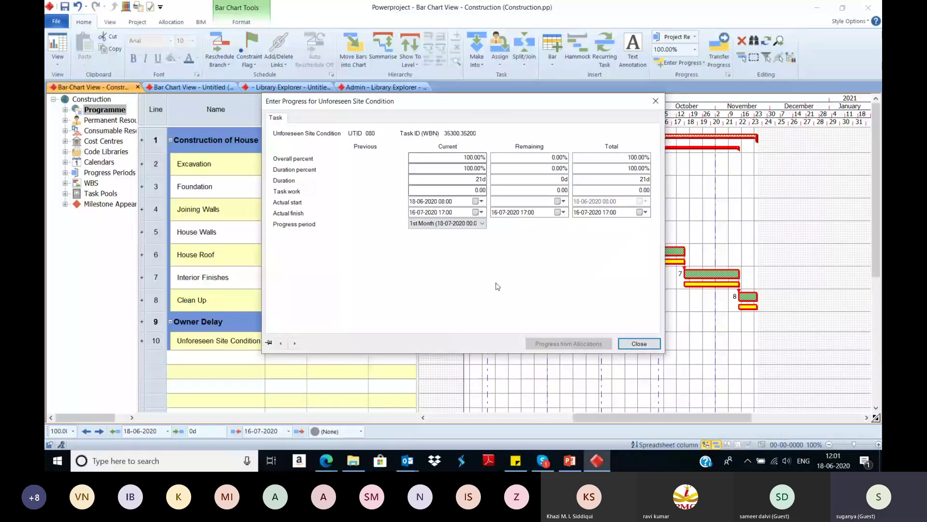
key("Return")
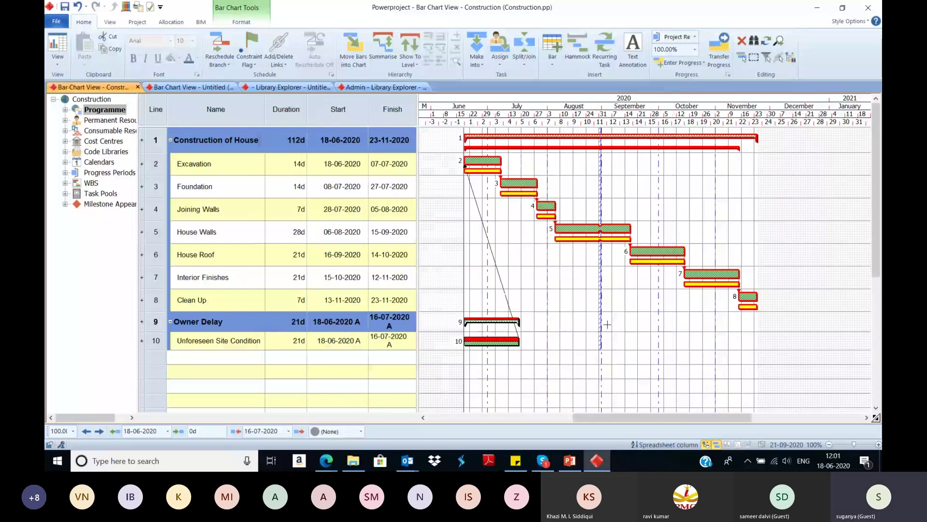
- Try to enter a July 2020 actual start for Excavation and assign its progress to the 1st Month period
right_click(467, 162)
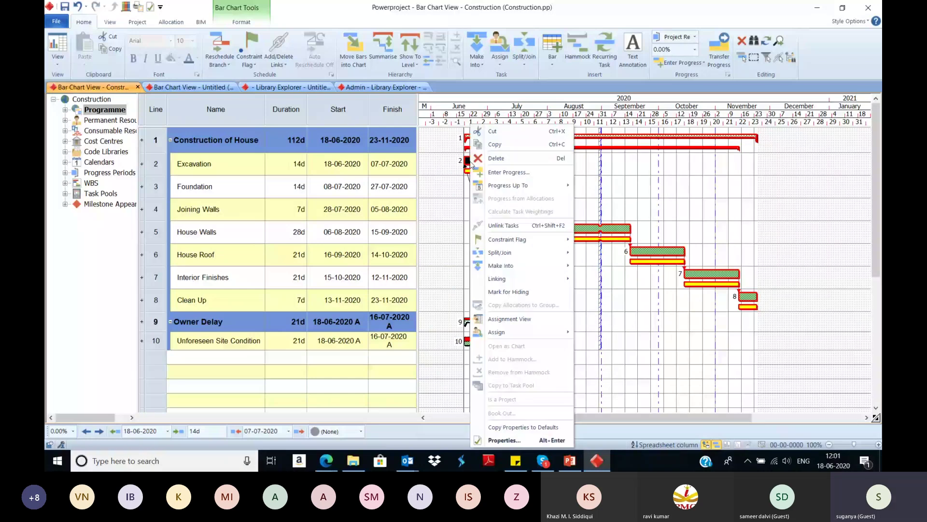
left_click(505, 172)
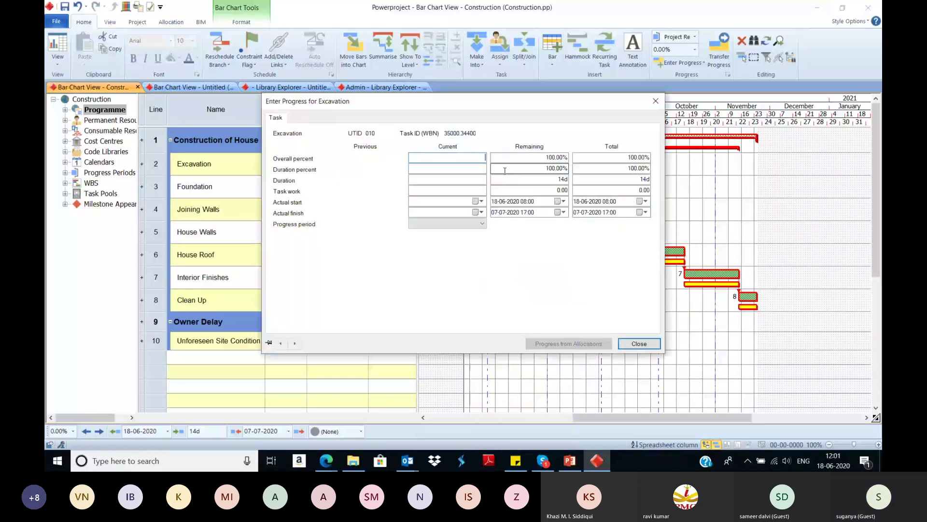
left_click(481, 201)
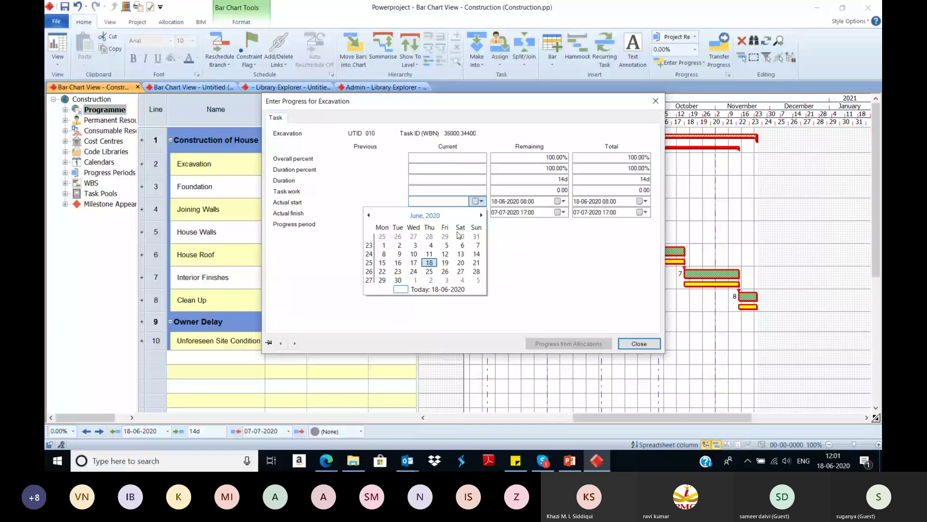
left_click(481, 217)
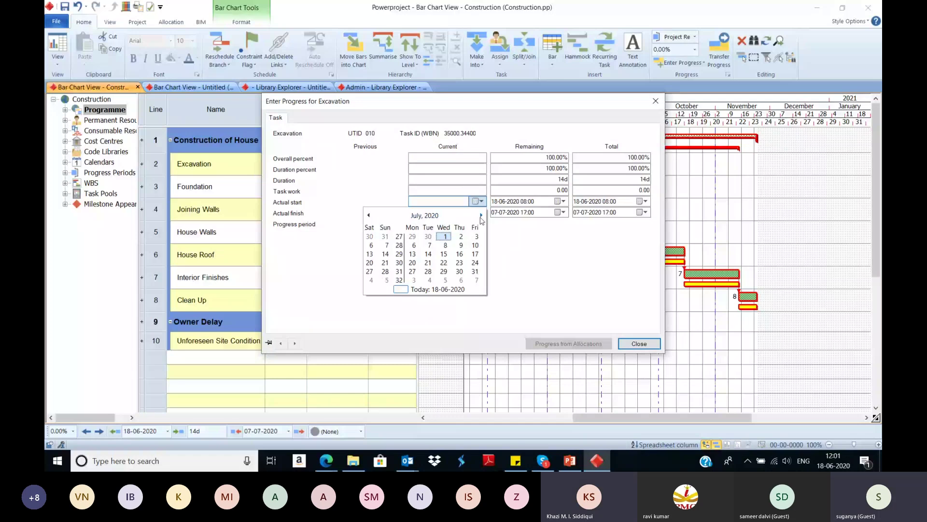
left_click(441, 259)
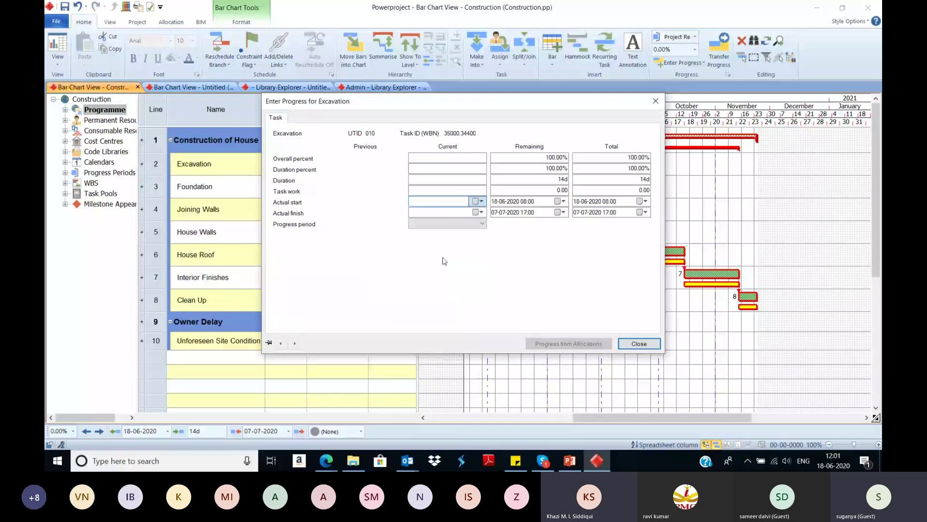
left_click(442, 223)
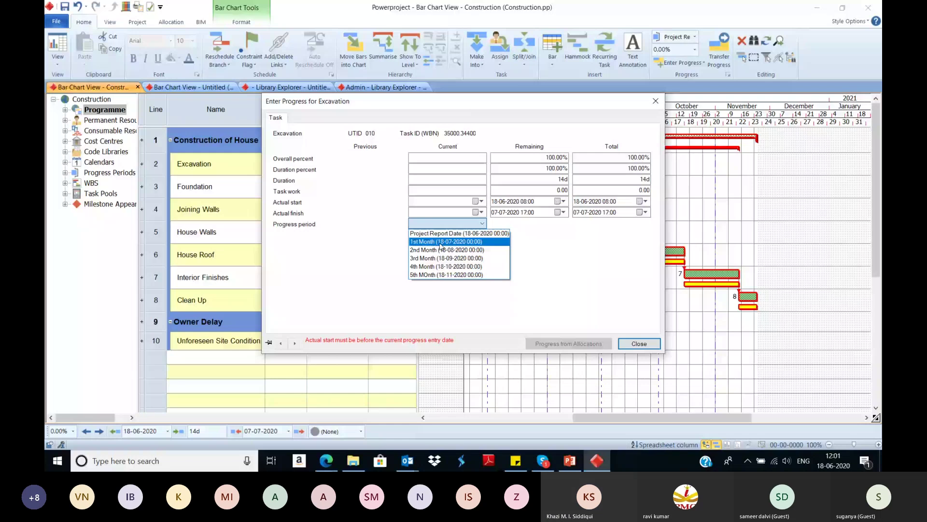
left_click(441, 242)
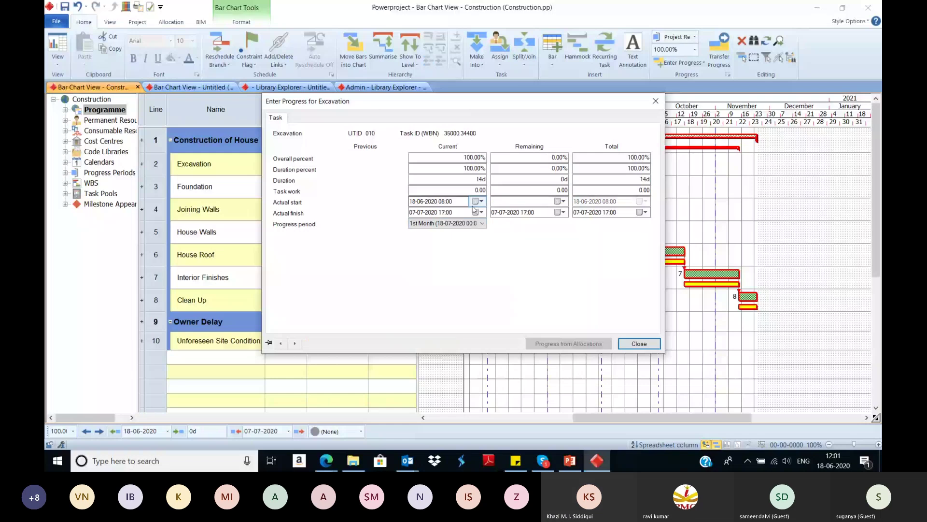
- Reset Excavation's current duration percent to 0 and retry a mid-July 2020 actual start with the 1st Month period
key("shift+Tab")
key("shift+Tab")
key("shift+Tab")
type("0")
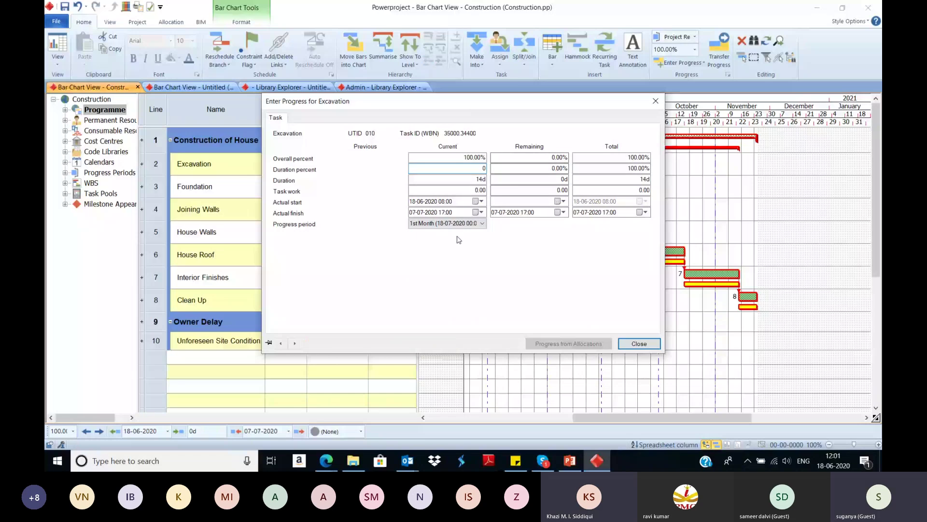
key("Tab")
left_click(478, 200)
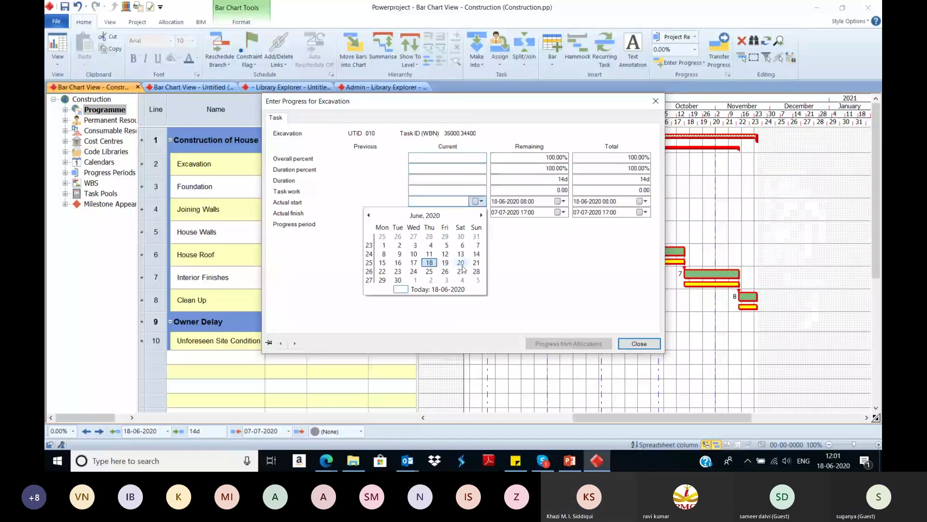
scroll(477, 238, "down", 1)
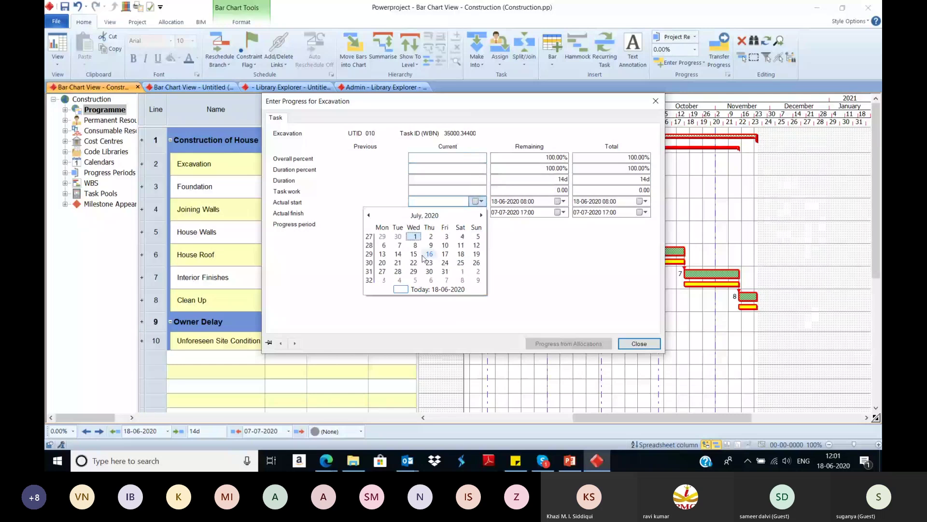
left_click(423, 256)
left_click(475, 223)
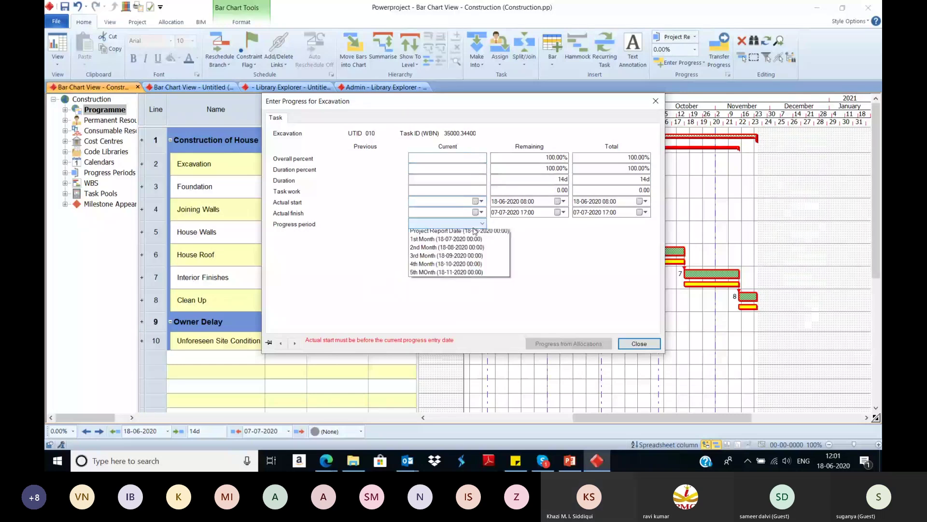
left_click(457, 243)
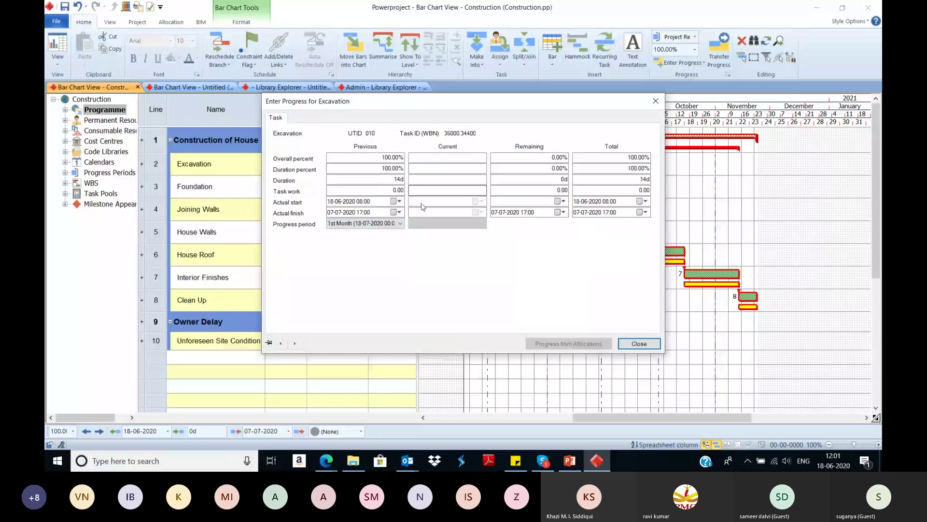
- Set Excavation's overall percent complete to 7.5 and assign that progress to the 1st Month period
left_click(430, 158)
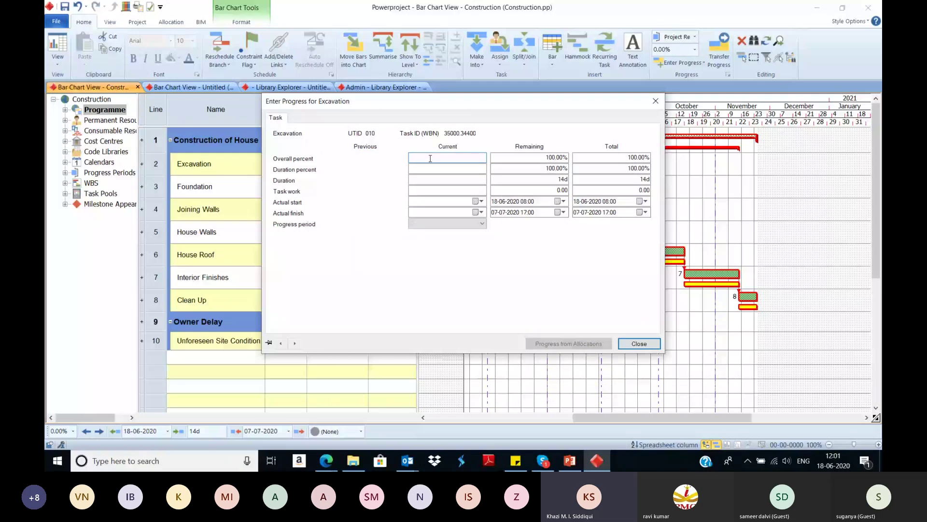
type("30")
key("BackSpace")
key("BackSpace")
type("7.5")
key("Tab")
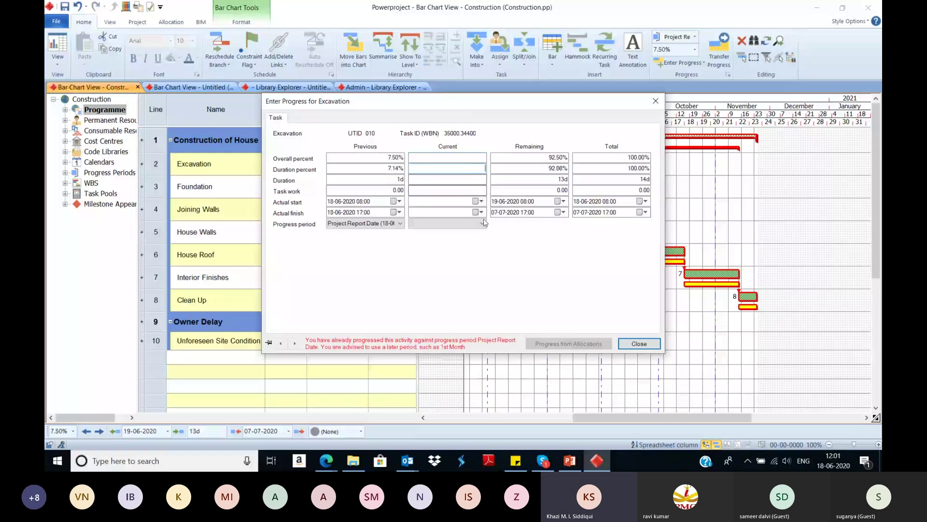
left_click(400, 223)
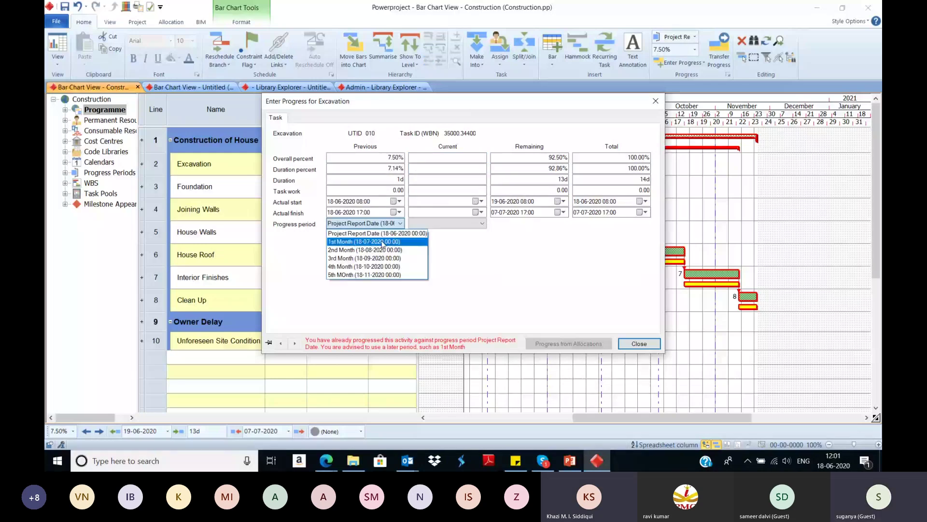
left_click(382, 241)
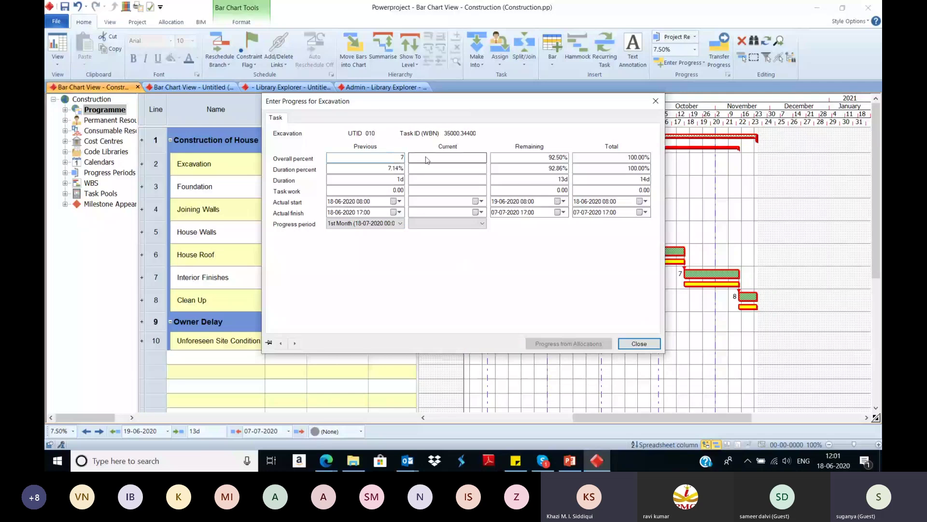
- Set Excavation's overall percent complete to 7.14 and finish its progress entry
type(".14")
key("Tab")
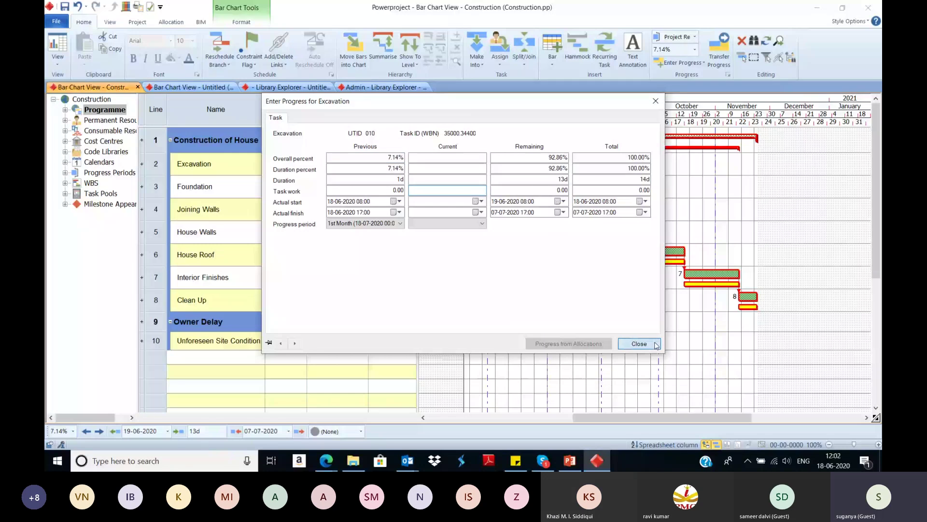
left_click(656, 344)
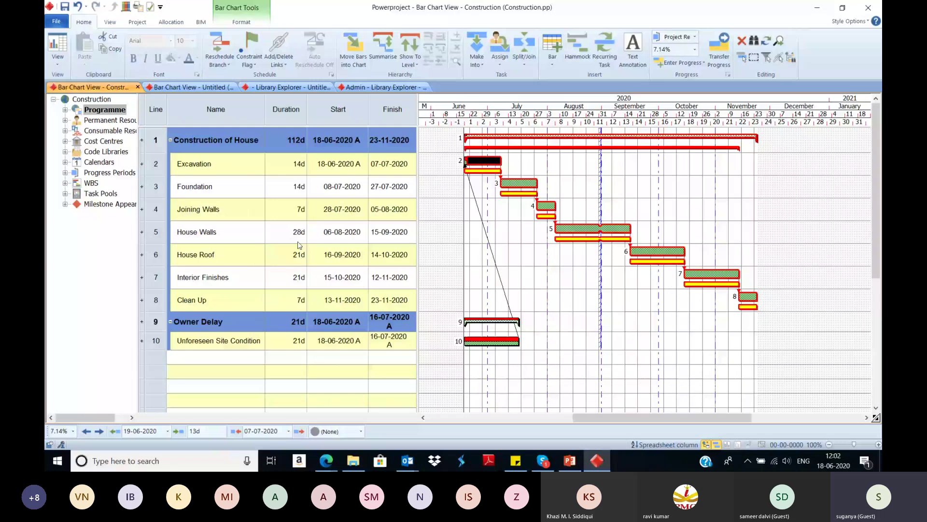
- Reschedule the programme to the progress entry period, recording progress against 1st Month (18-07-2020)
left_click(511, 183)
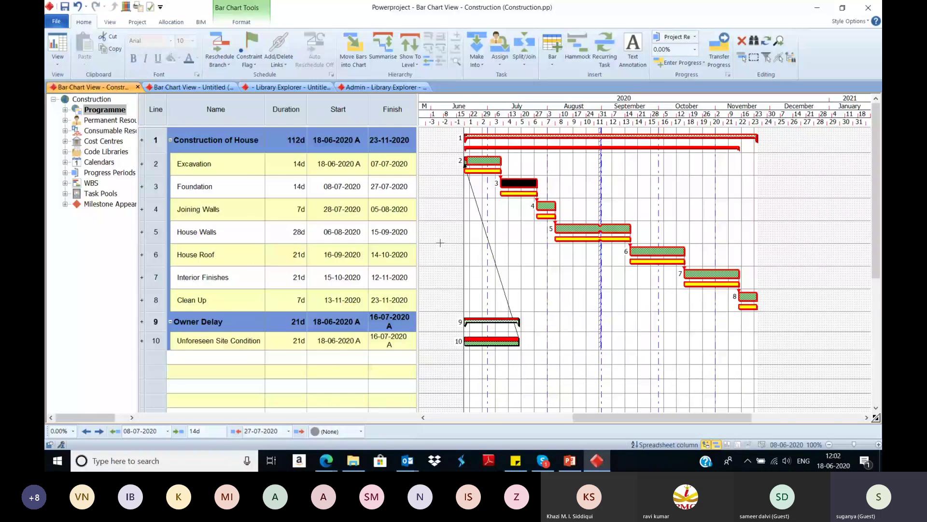
key("F9")
left_click(526, 239)
left_click(527, 258)
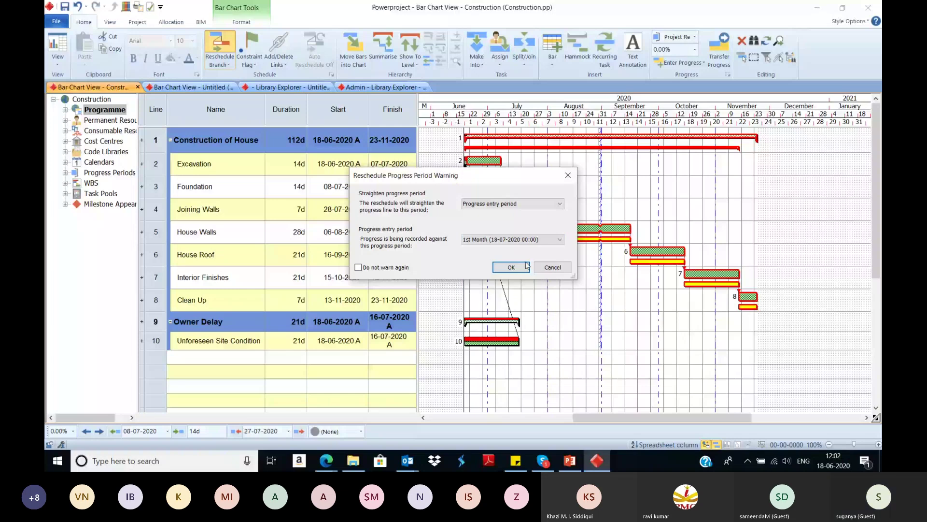
left_click(512, 267)
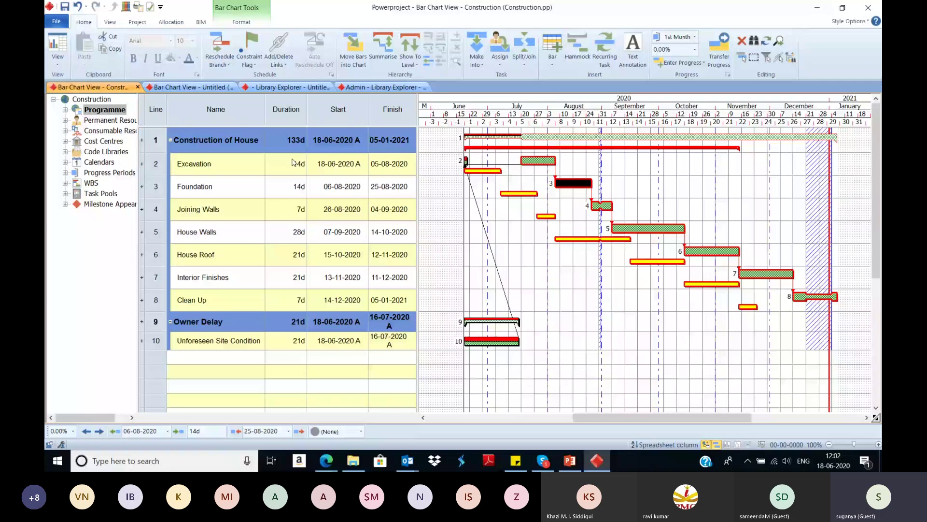
- Check the 2nd Month slide in PowerPoint, and in Powerproject record Excavation's progress against the 2nd Month period (18-08-2020)
key("alt+Tab")
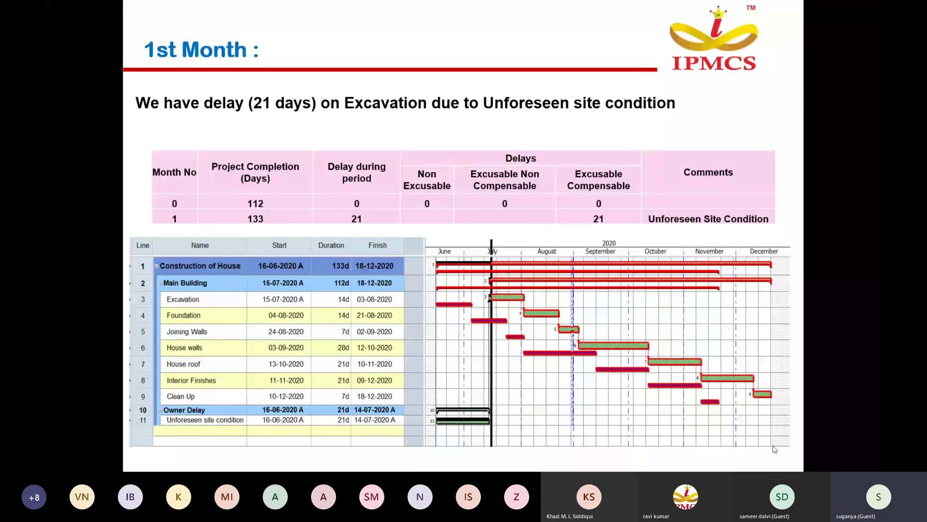
key("Right")
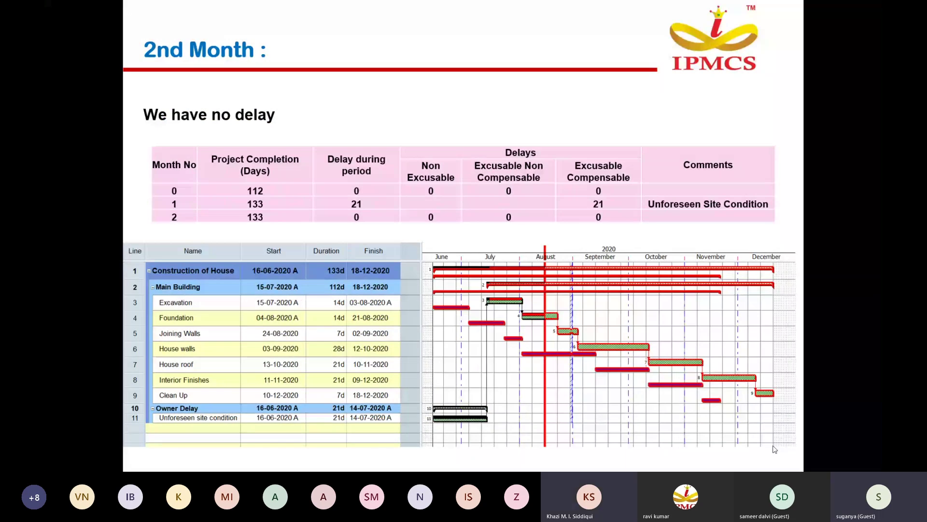
key("alt+Tab")
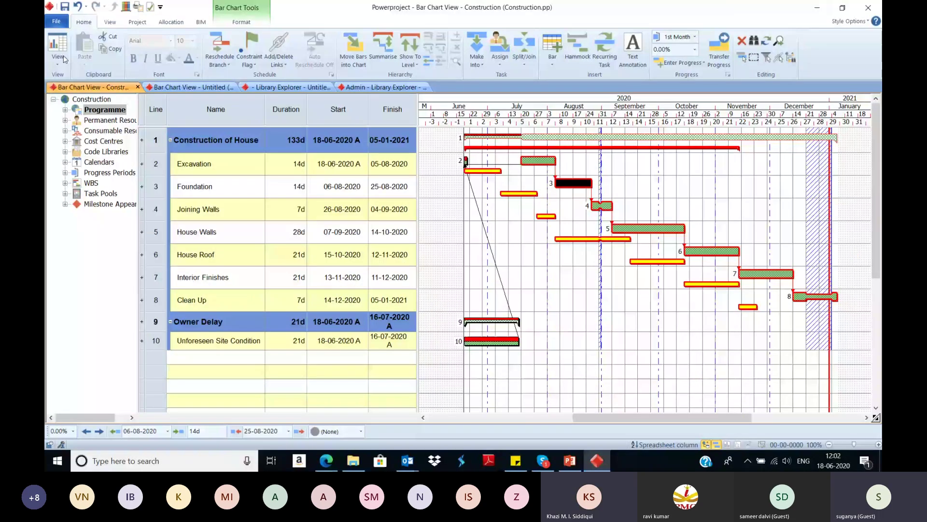
double_click(551, 160)
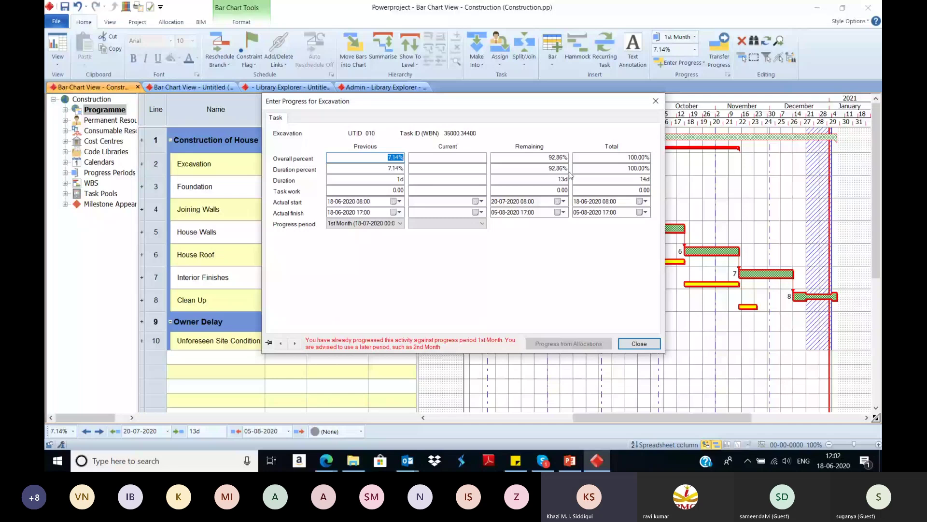
left_click(447, 223)
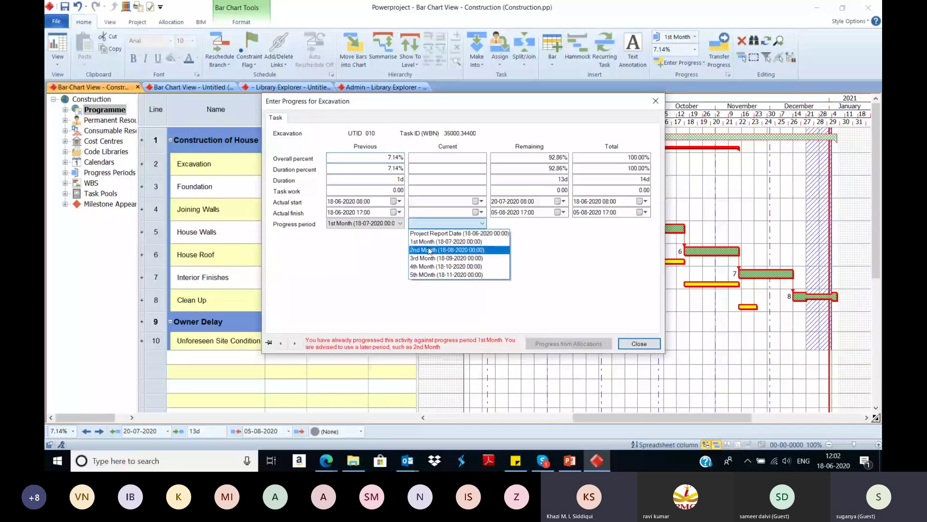
left_click(449, 251)
left_click(643, 343)
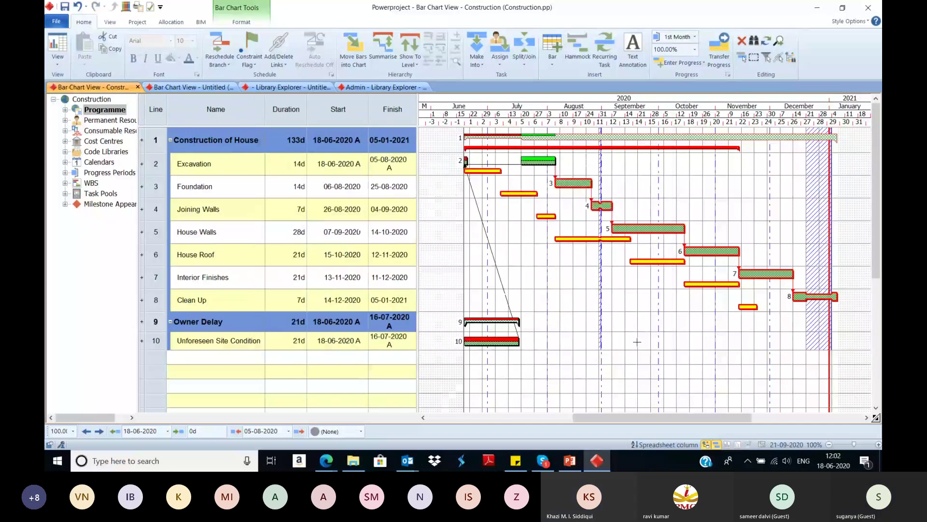
- Enter Foundation's progress against the 2nd Month period (18-08-2020)
right_click(569, 184)
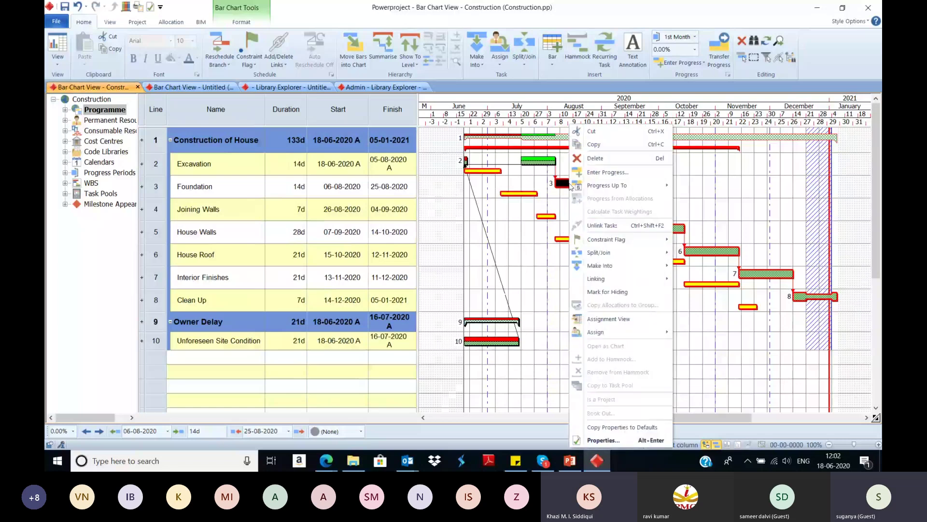
left_click(605, 173)
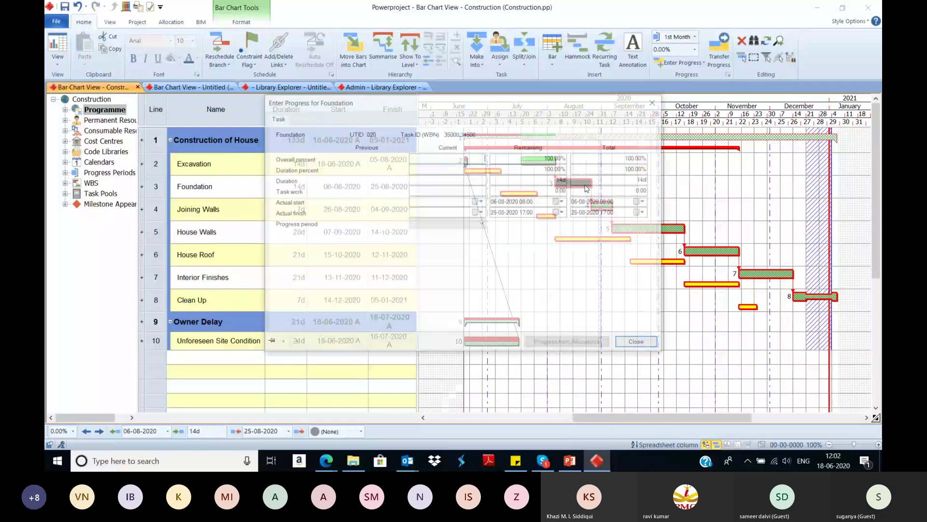
left_click(463, 223)
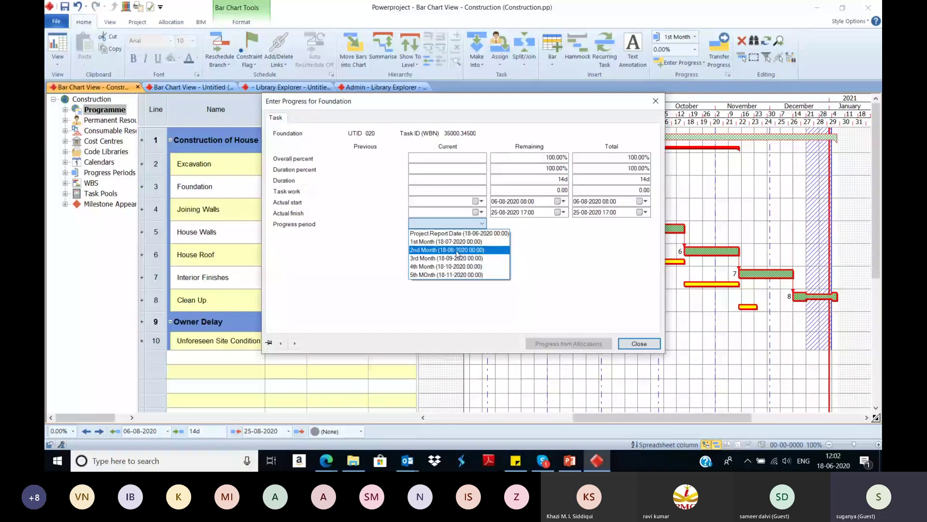
left_click(457, 250)
left_click(639, 343)
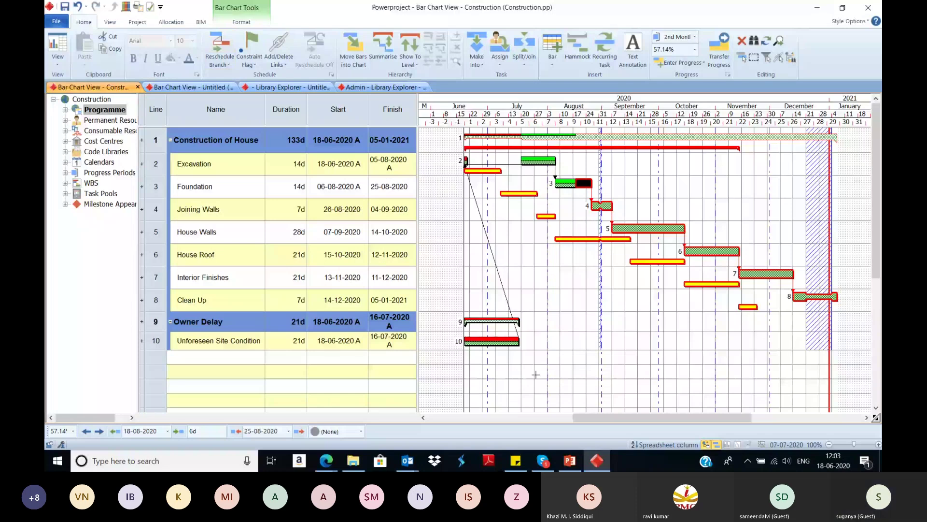
- Review the 3rd Month slide in PowerPoint, and in Powerproject add a 14-day Design Change task indented under Owner Delay
key("alt+Tab")
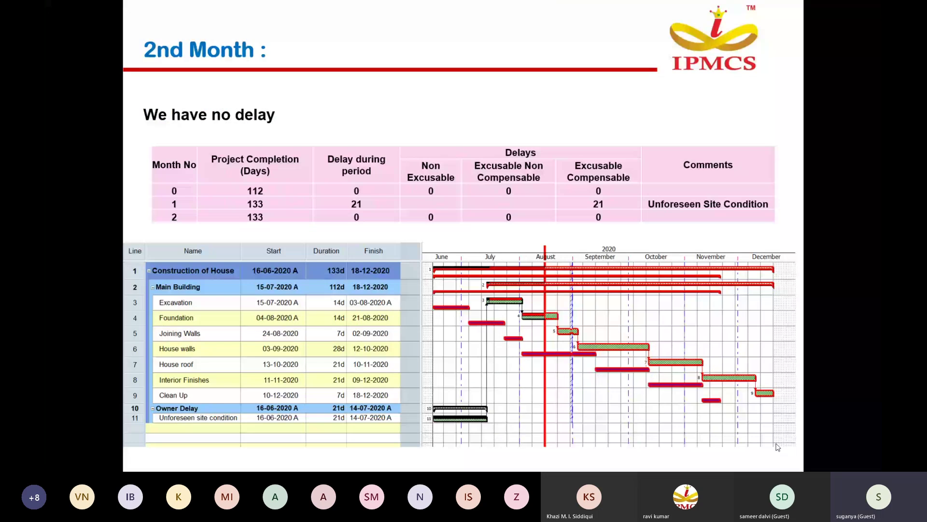
key("Right")
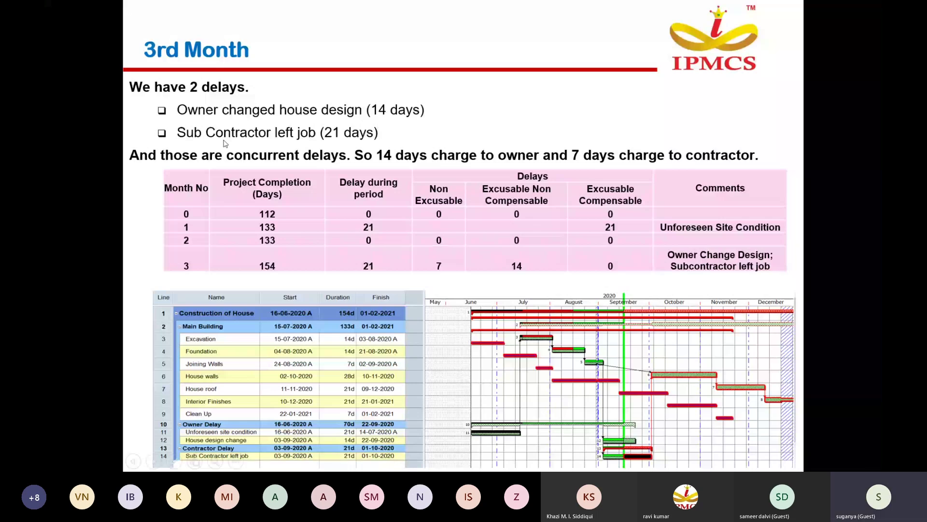
key("Escape")
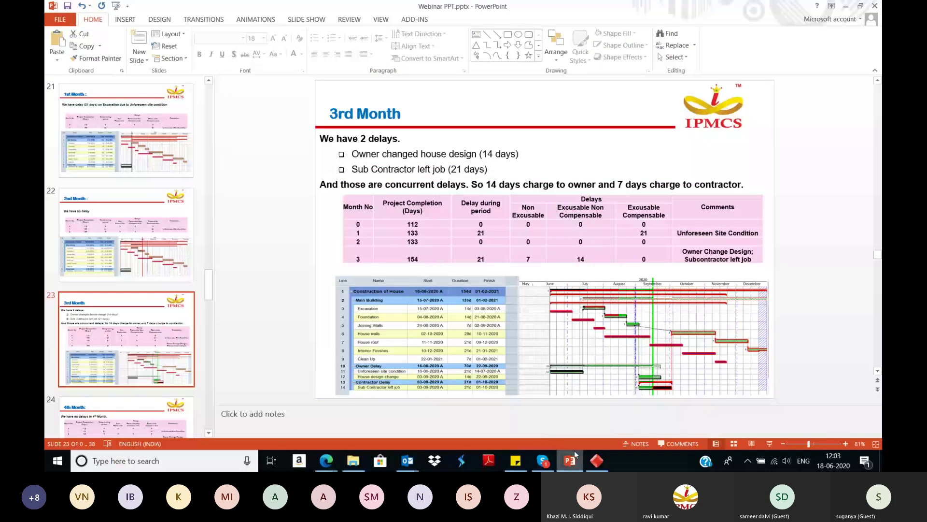
left_click(597, 460)
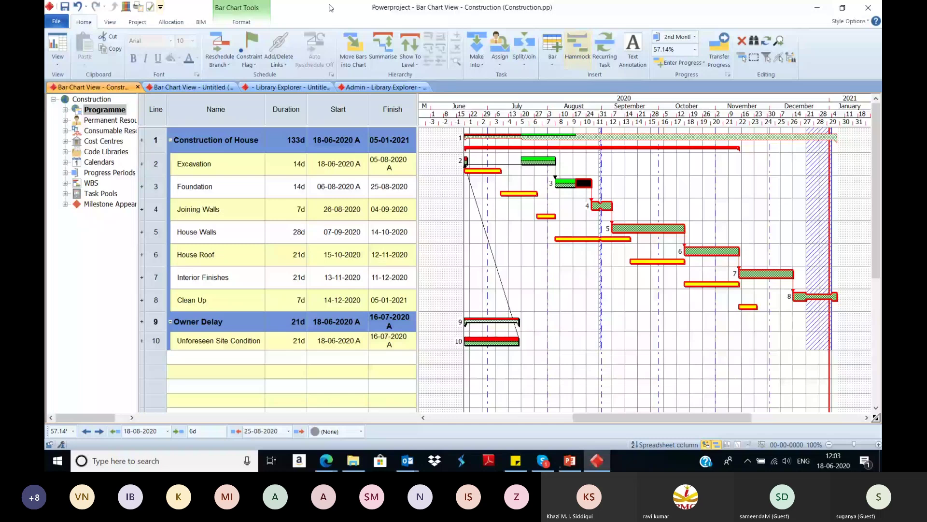
left_click(640, 359)
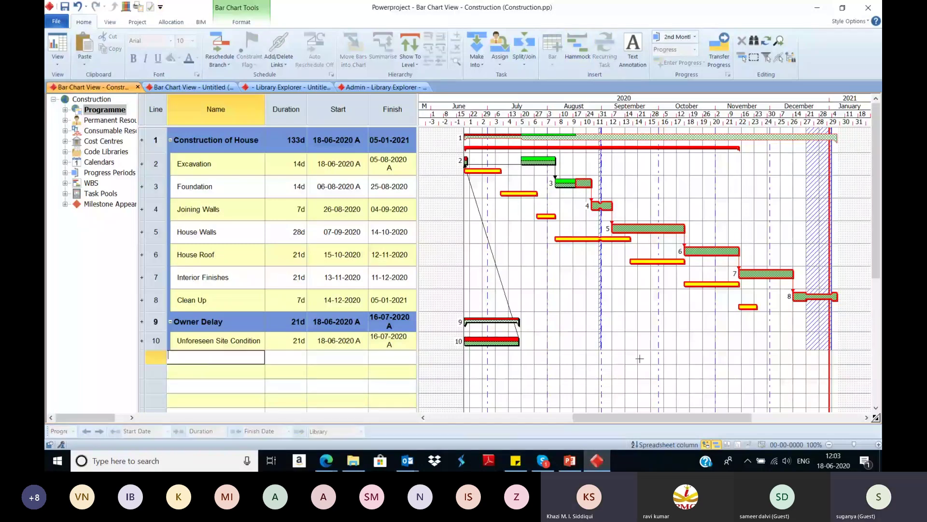
type("Design Change")
key("Return")
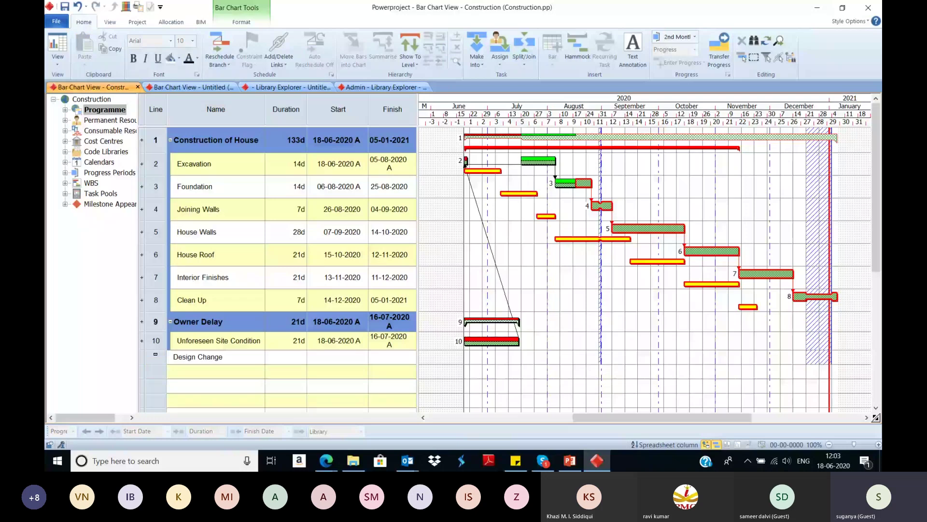
left_click(155, 360)
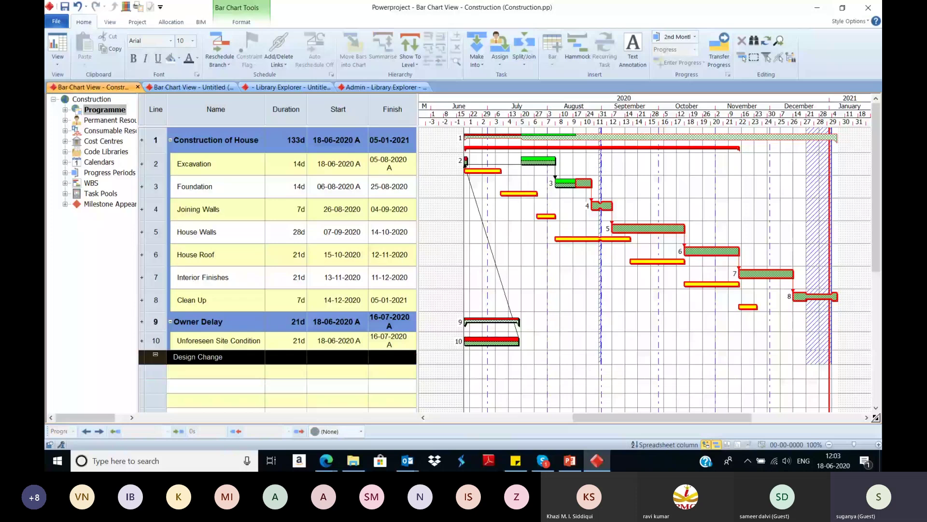
left_click(440, 62)
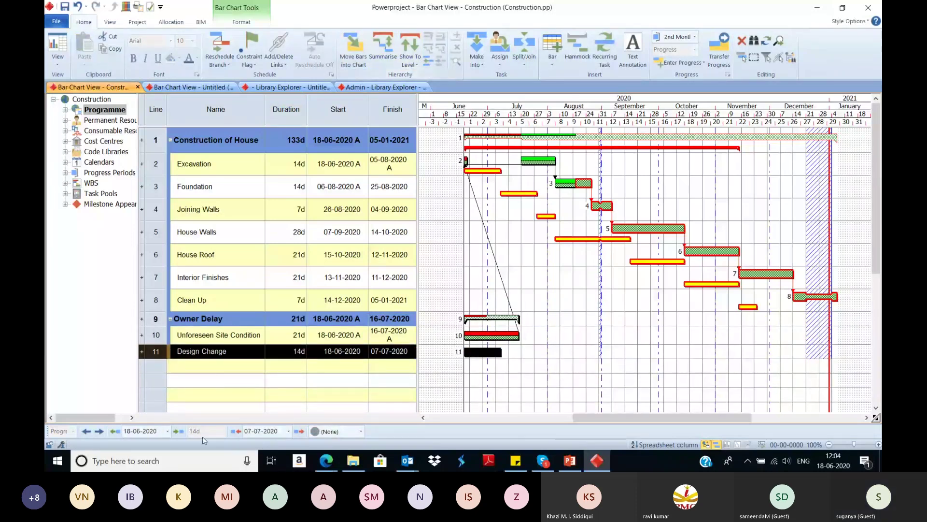
- Add a 21-day task named Sub Contractor Replacement below Design Change
left_click(224, 381)
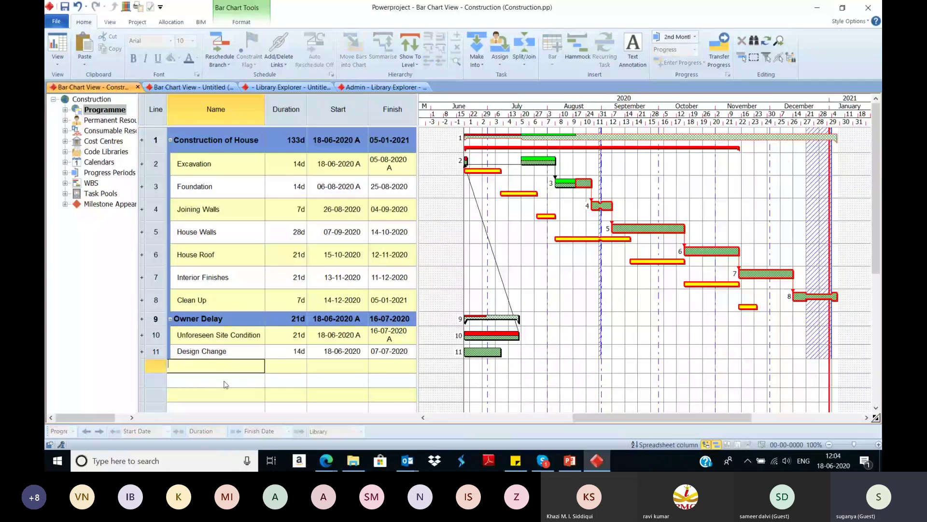
type("Sub Contract")
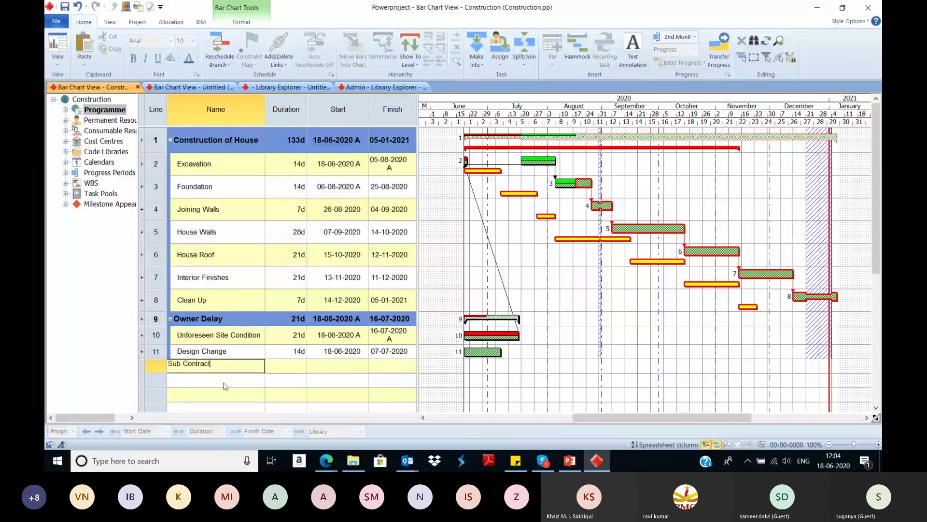
type("or Re")
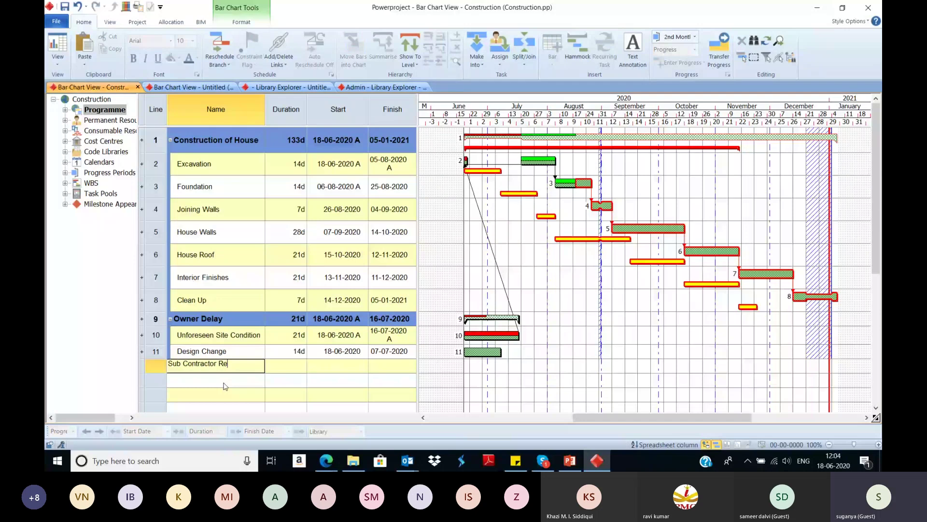
type("placement")
key("Tab")
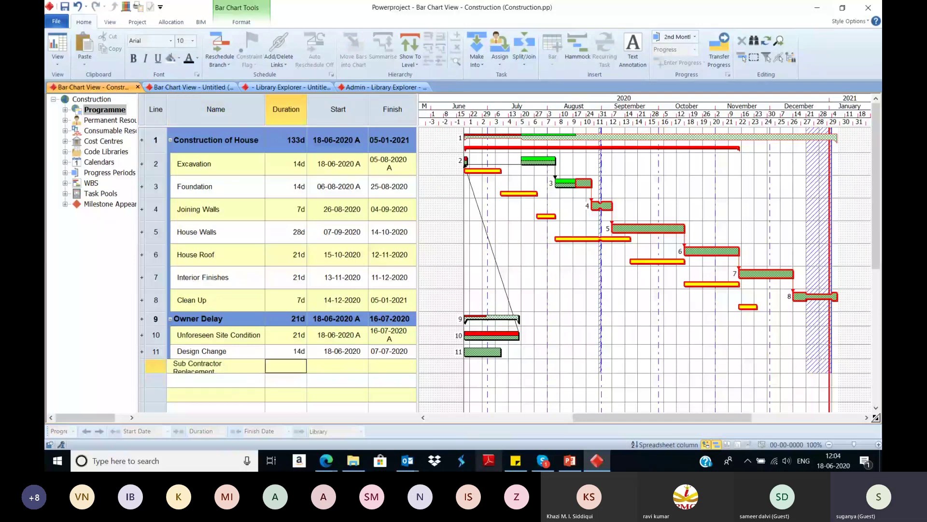
key("Return")
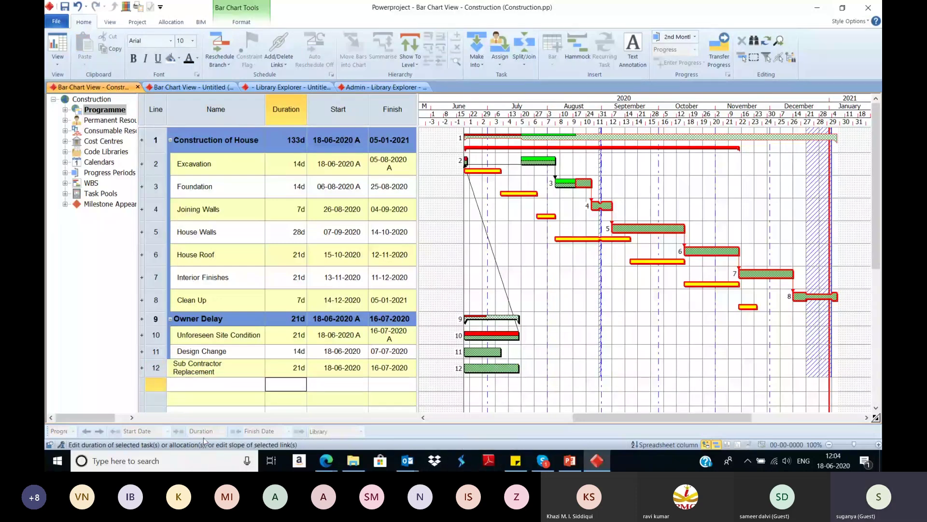
- Summarise the Sub Contractor Replacement task under a new summary named Contractor Delay
left_click(193, 374)
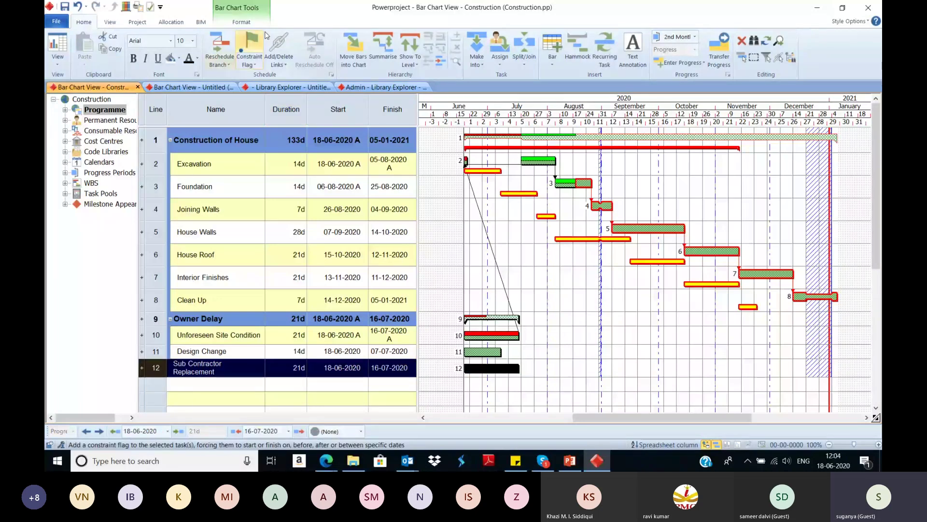
left_click(383, 48)
type("Contrac")
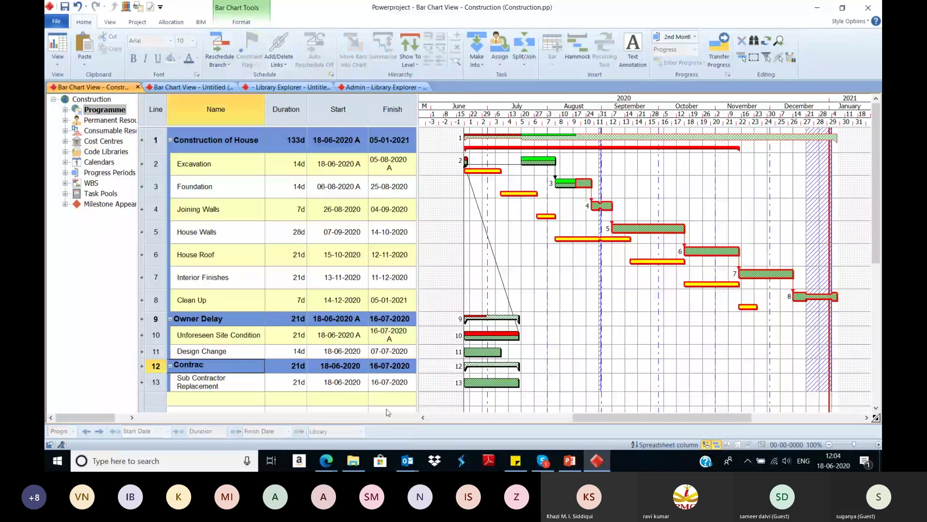
type("tor Delay")
key("Return")
- Link the start of Design Change to the start of Sub Contractor Replacement
scroll(508, 235, "down", 2)
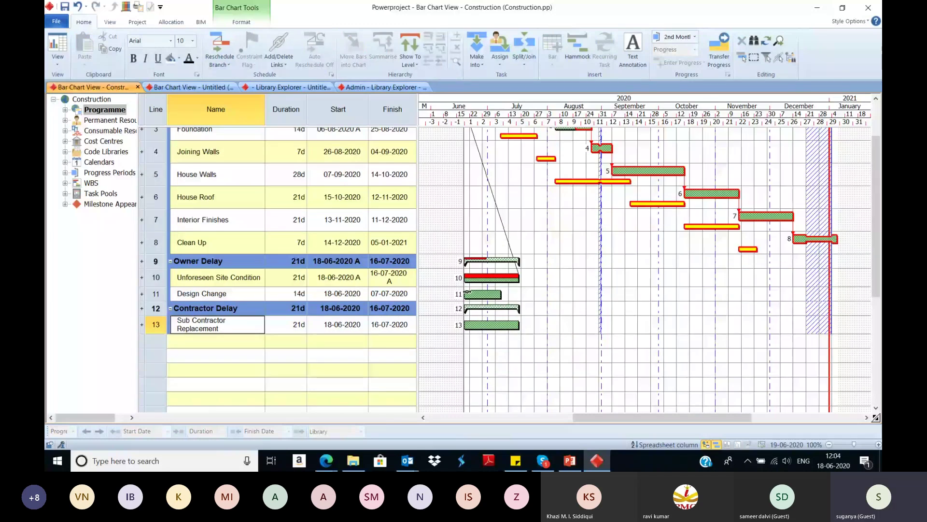
double_click(468, 292)
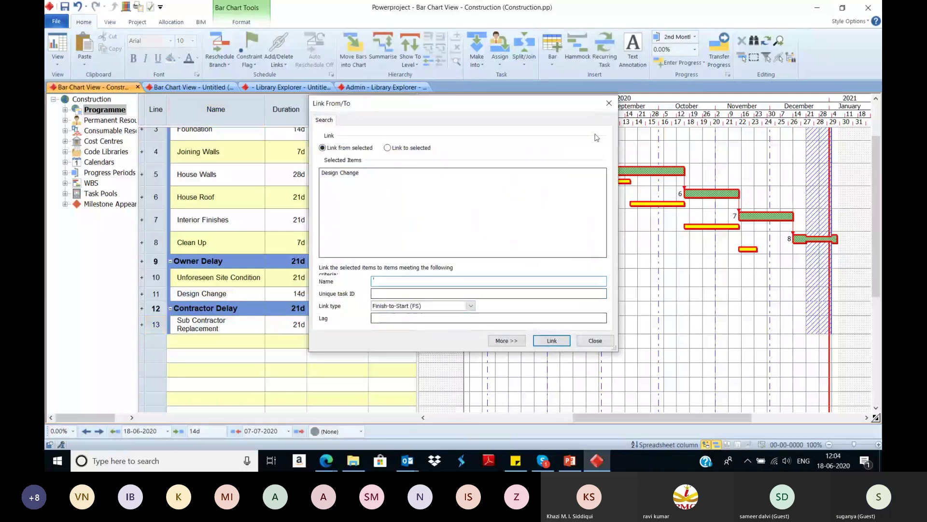
left_click(591, 341)
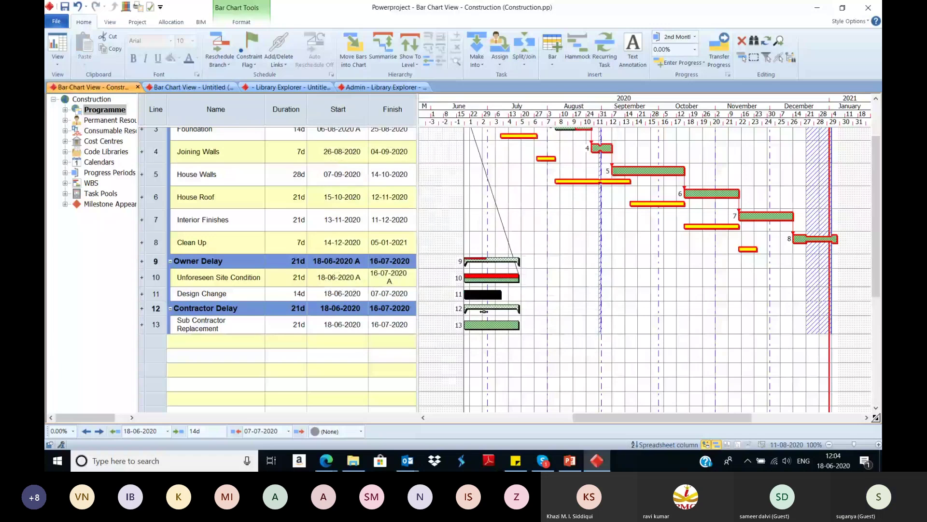
left_click_drag(466, 295, 467, 331)
left_click_drag(645, 420, 631, 424)
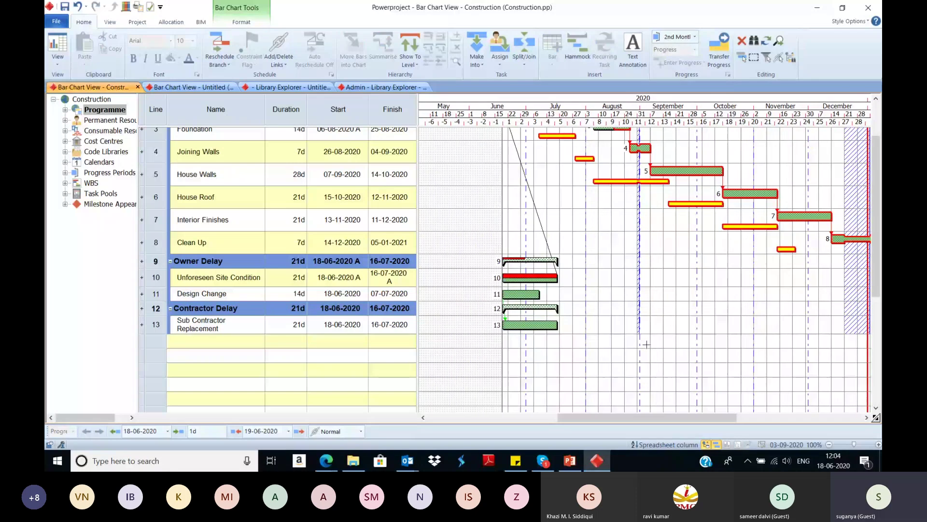
- Consult the 3rd Month slide in PowerPoint, and in Powerproject link Joining Walls to Design Change and Sub Contractor Replacement to House Walls
key("alt+Tab")
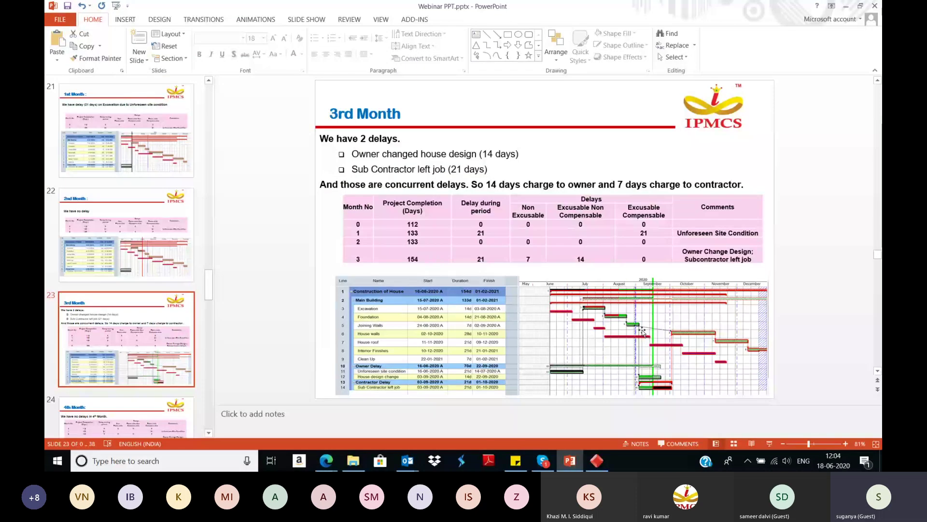
left_click(597, 460)
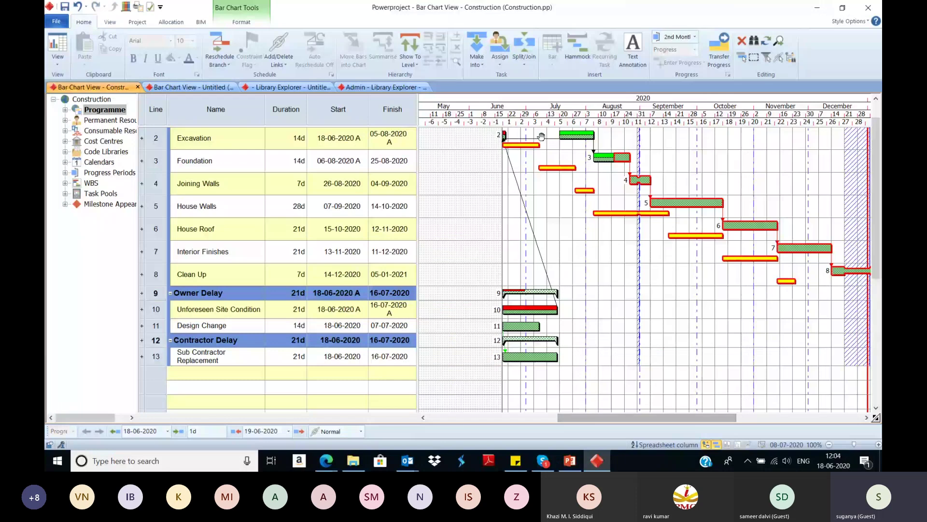
left_click_drag(648, 185, 636, 311)
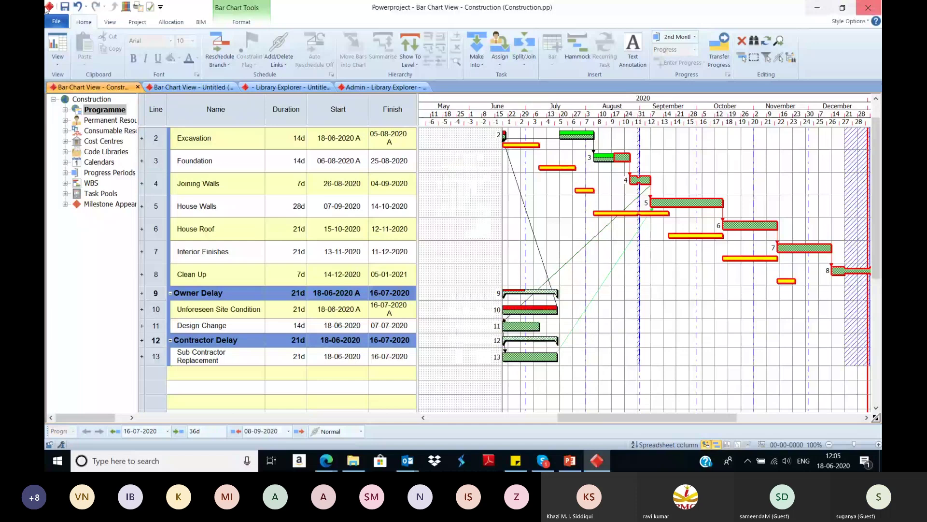
- Reschedule the programme, straightening the progress line to the 2nd Month progress entry period
left_click(221, 42)
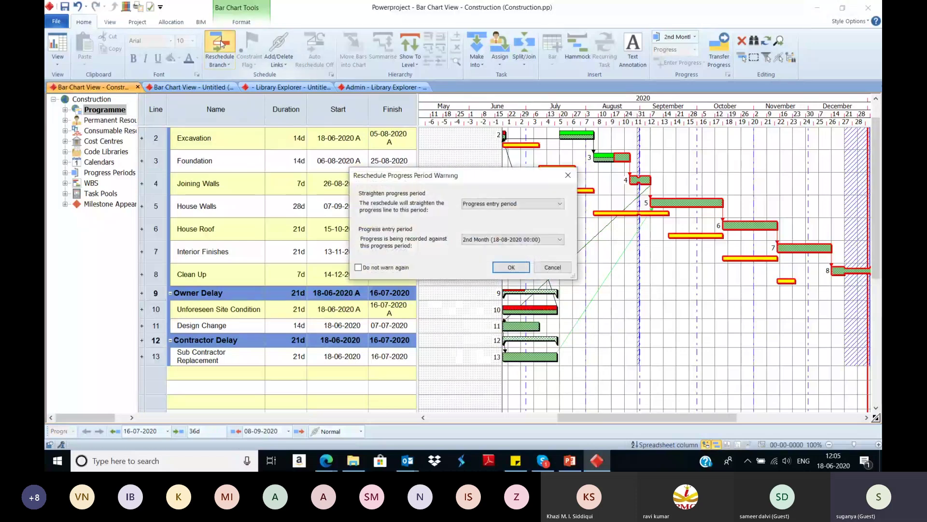
left_click(510, 267)
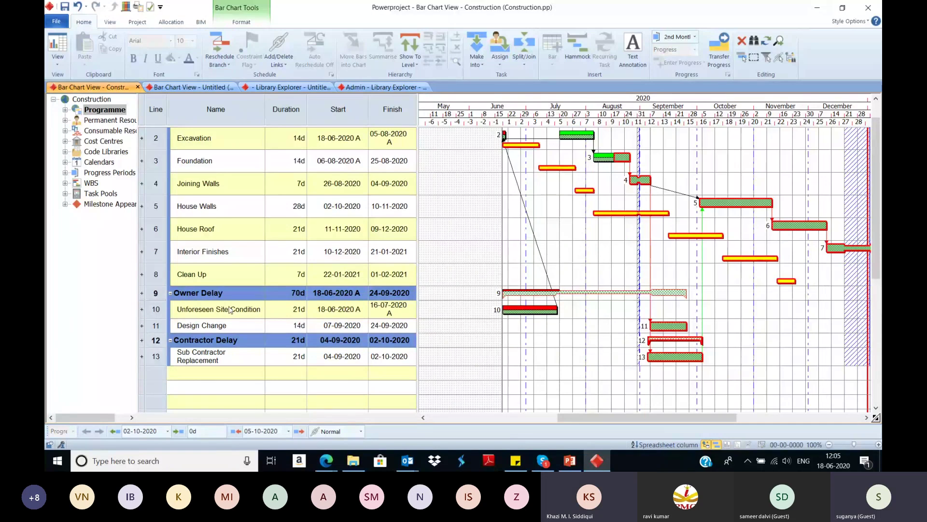
- Record progress for Foundation and Joining Walls against the 3rd Month (18-09-2020) progress period
scroll(230, 310, "up", 1)
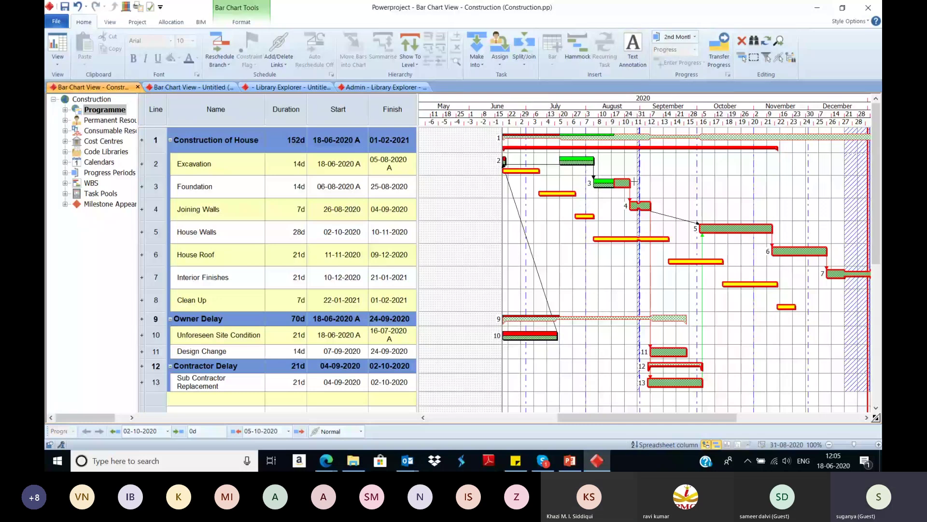
double_click(634, 182)
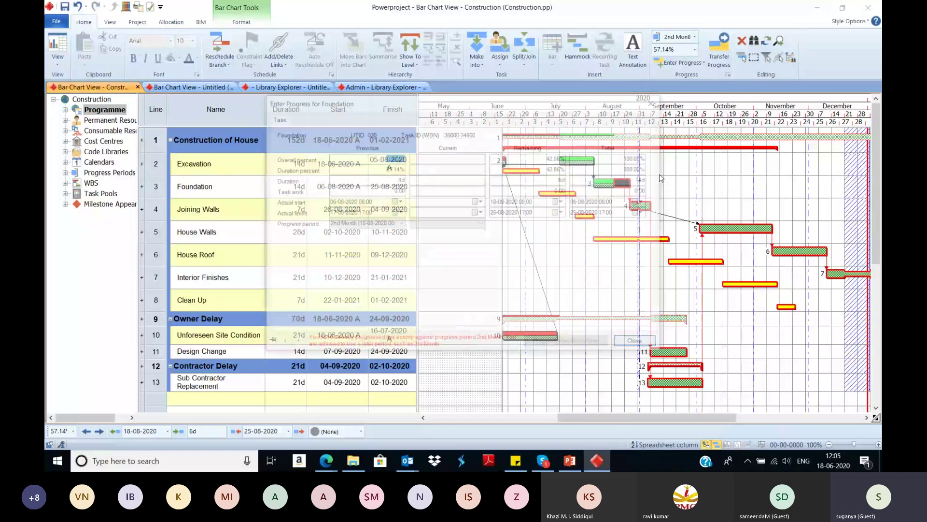
left_click(459, 225)
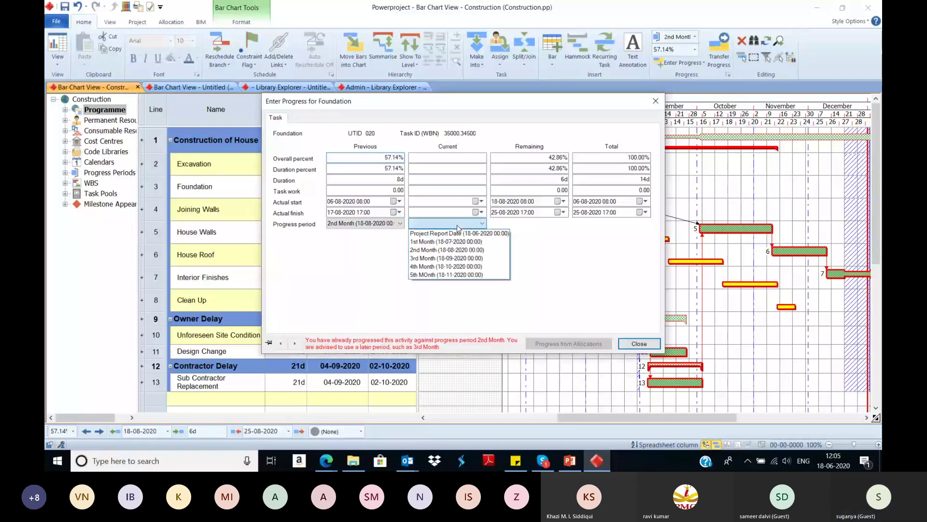
left_click(449, 258)
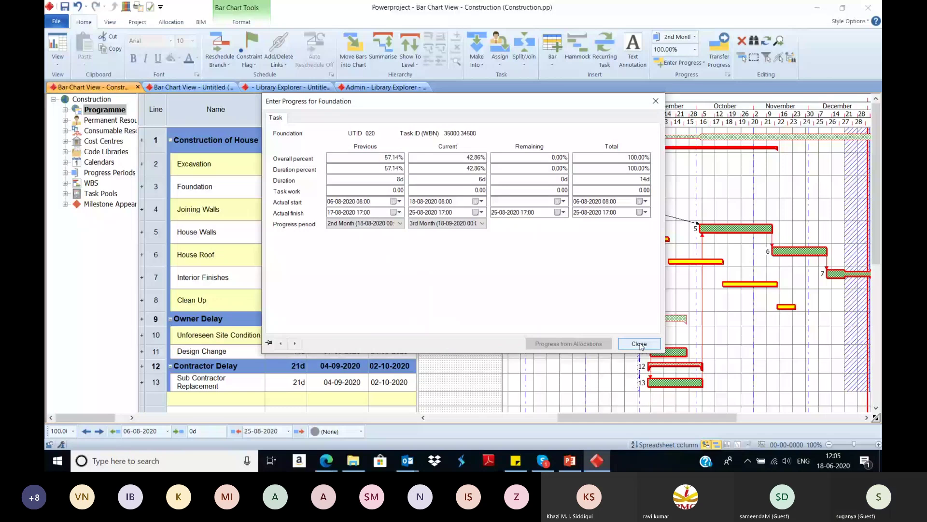
left_click(640, 344)
double_click(636, 206)
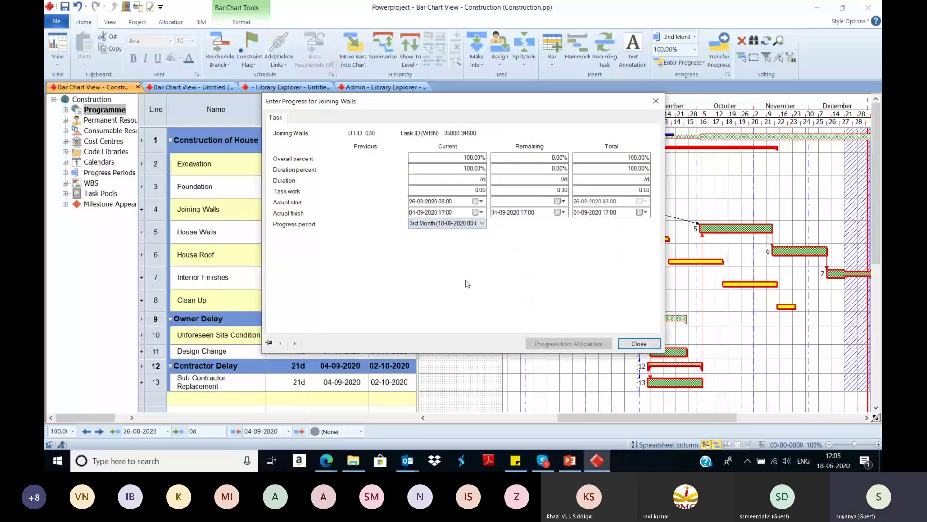
left_click(639, 343)
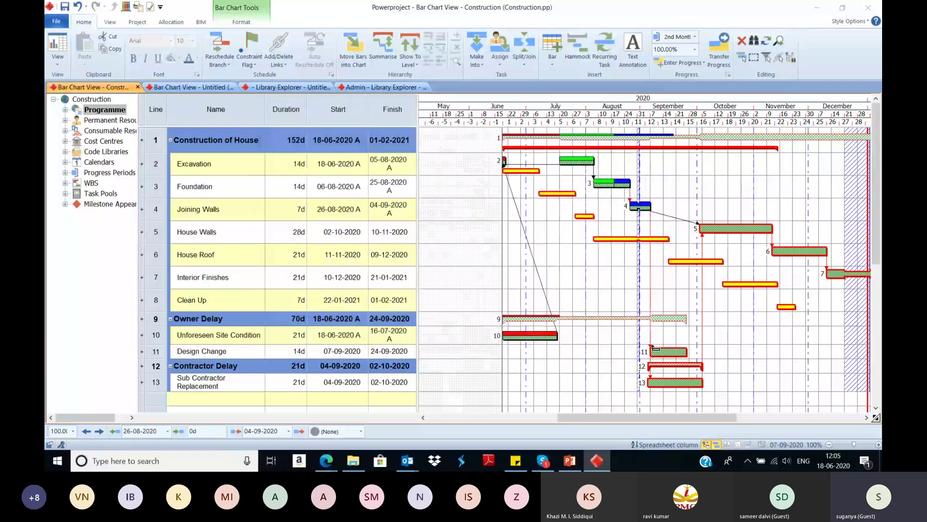
- Record progress for the Design Change delay task against the 3rd Month progress period
left_click(657, 349)
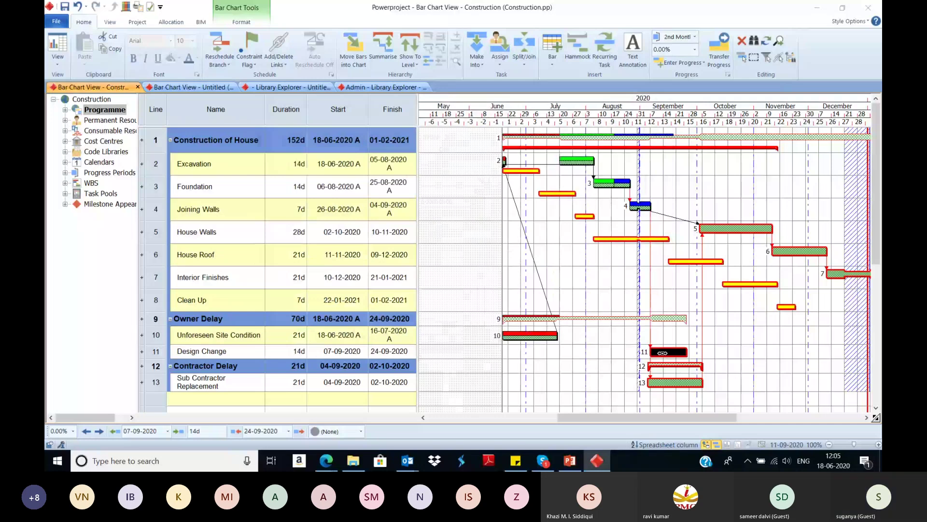
right_click(663, 353)
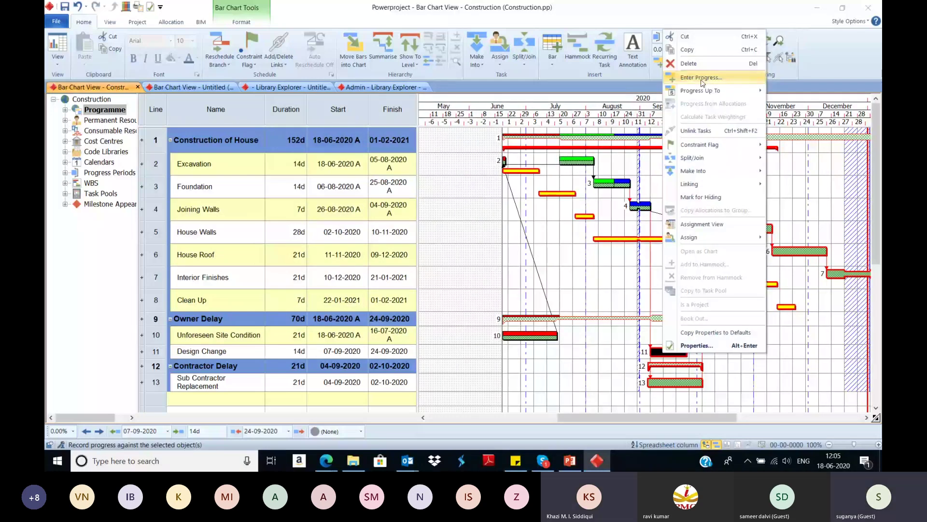
left_click(702, 78)
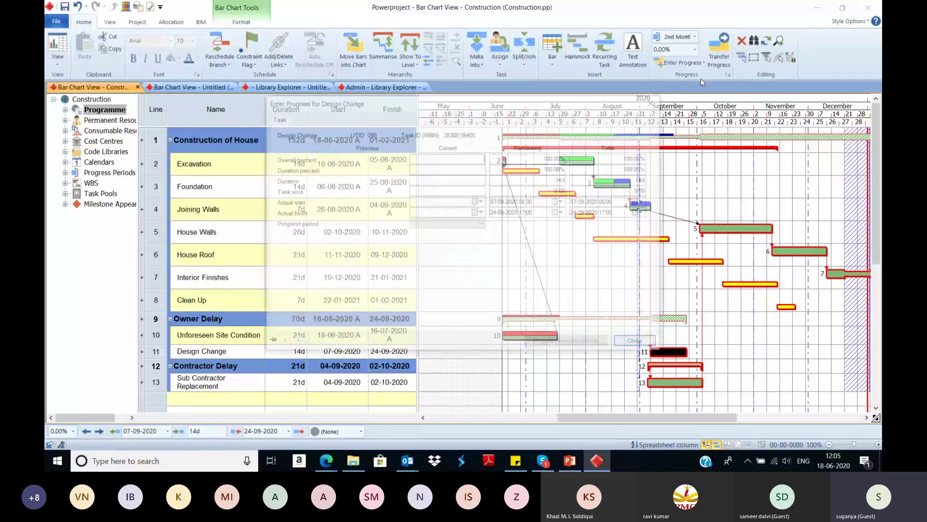
left_click(447, 224)
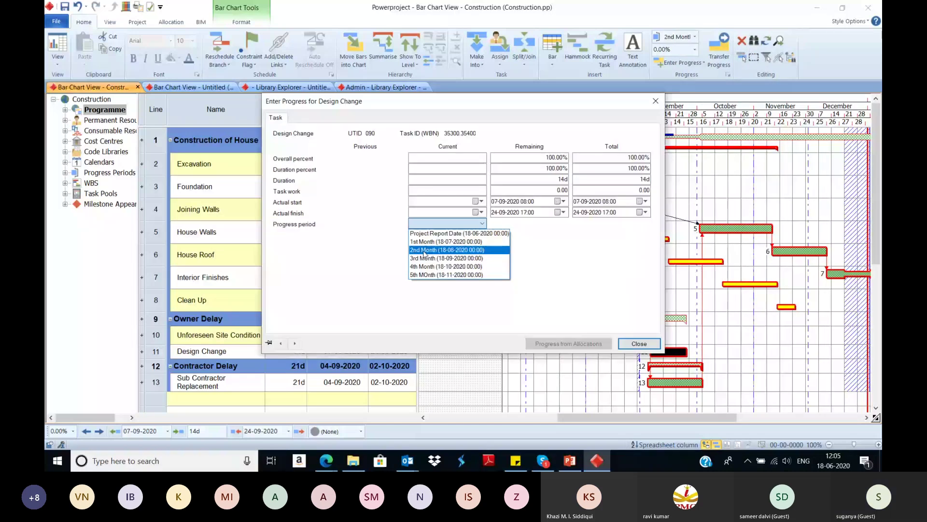
left_click(427, 258)
left_click(639, 343)
- Record progress for the Sub Contractor Replacement delay task against the 3rd Month progress period
right_click(669, 382)
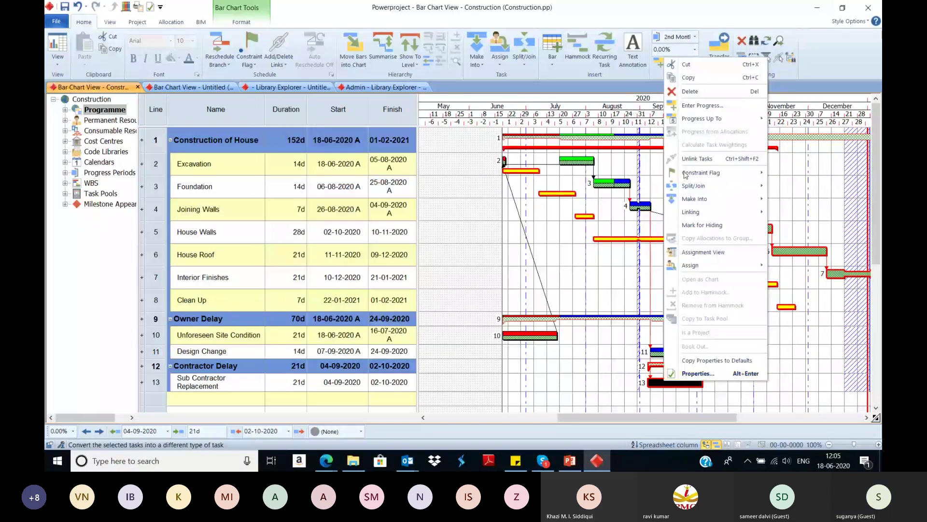
left_click(701, 107)
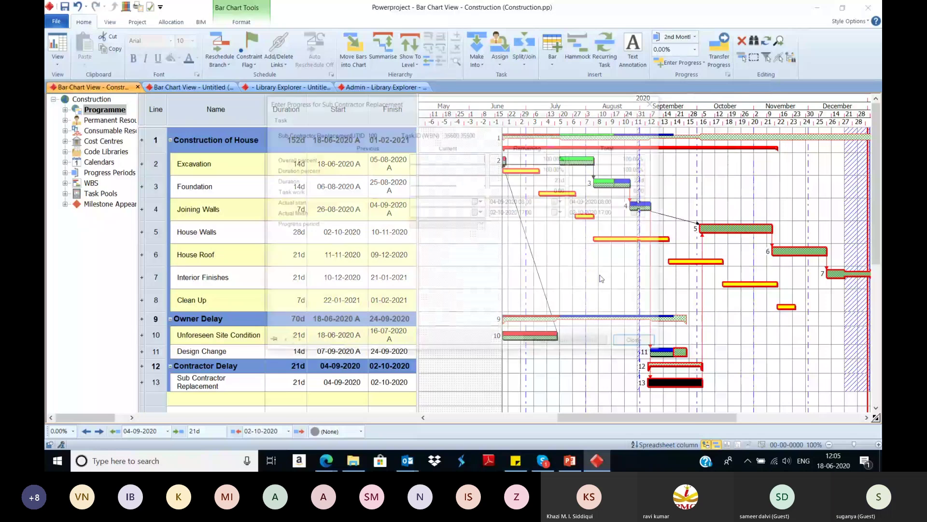
left_click(482, 223)
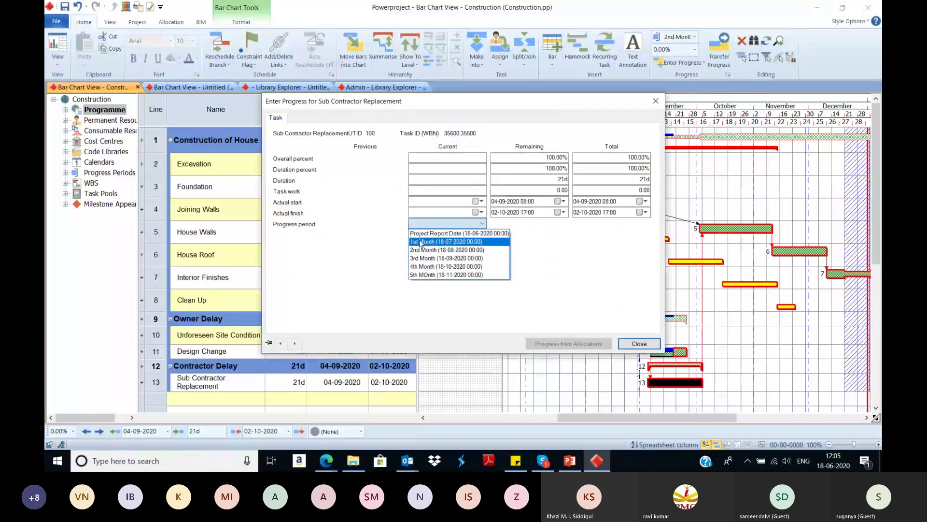
left_click(488, 252)
left_click(633, 343)
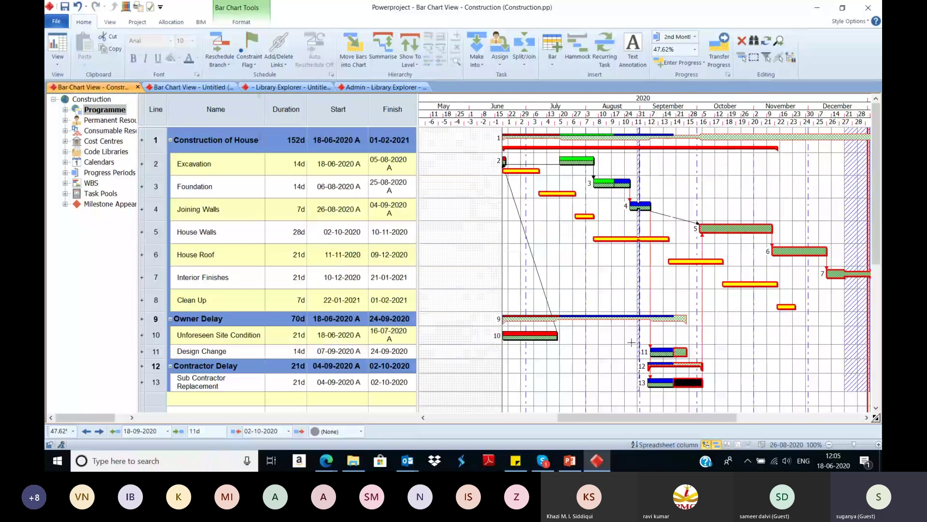
- Reschedule the programme with the progress line straightened to the 3rd Month progress entry period
left_click(213, 52)
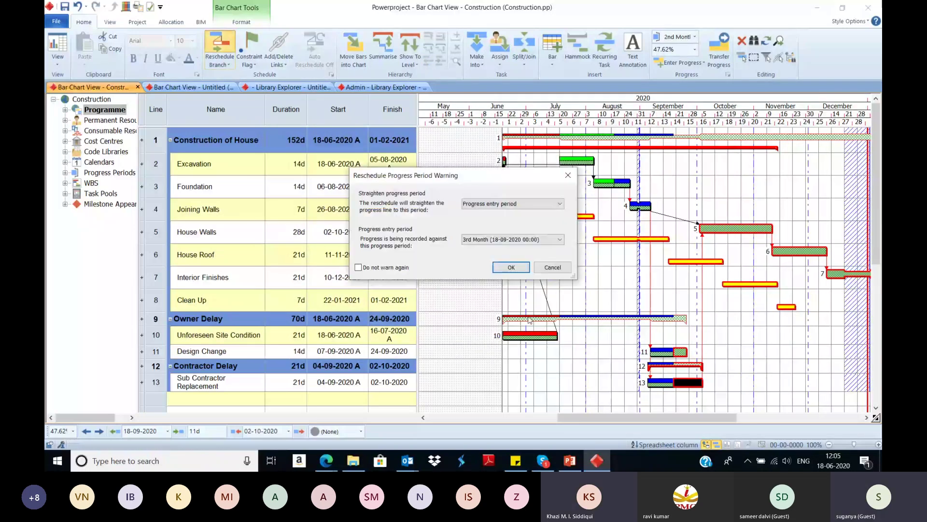
left_click(511, 267)
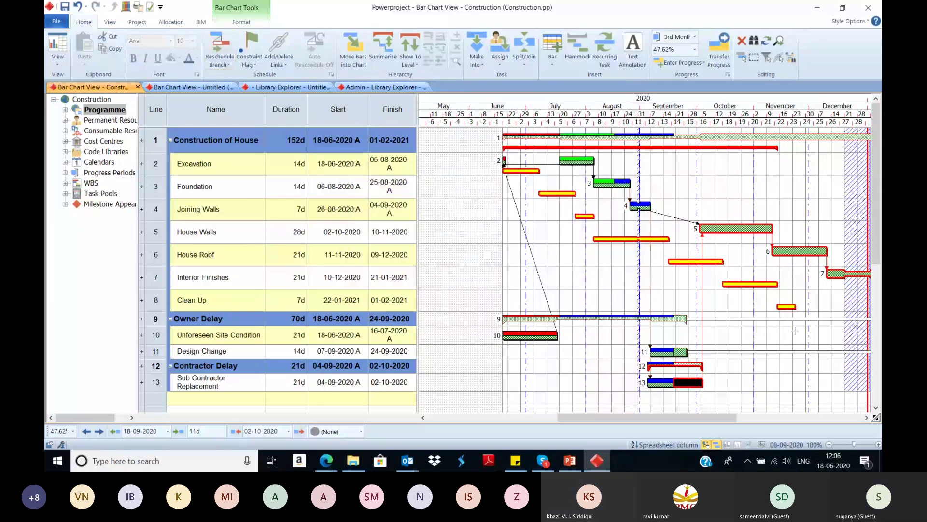
left_click(654, 298)
left_click(300, 158)
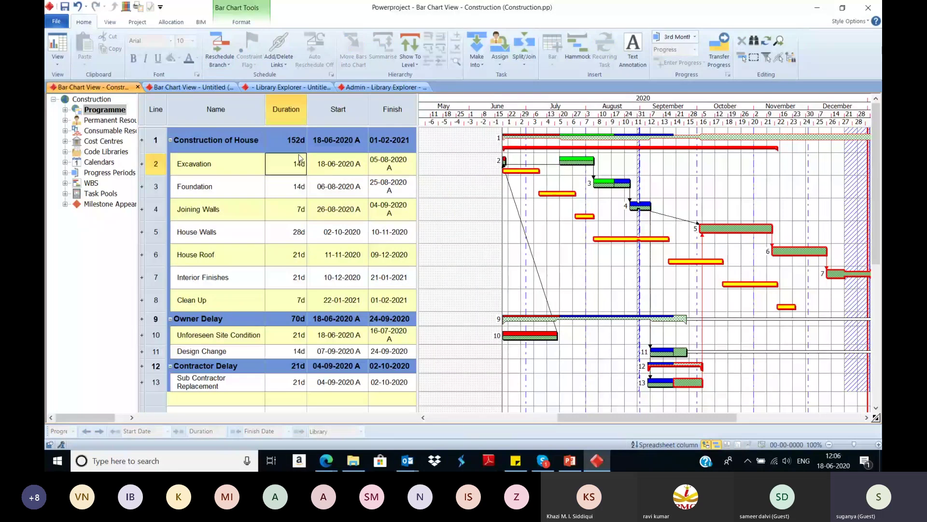
left_click(300, 157)
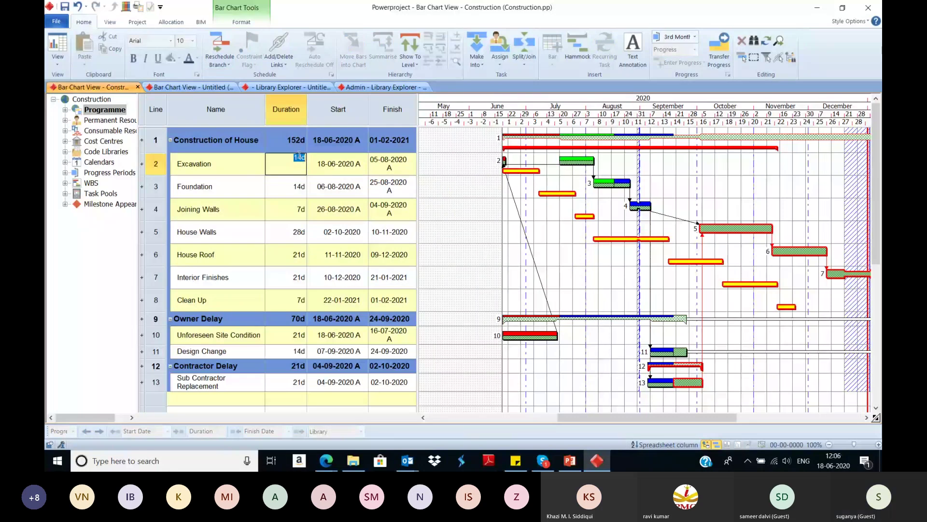
key("Return")
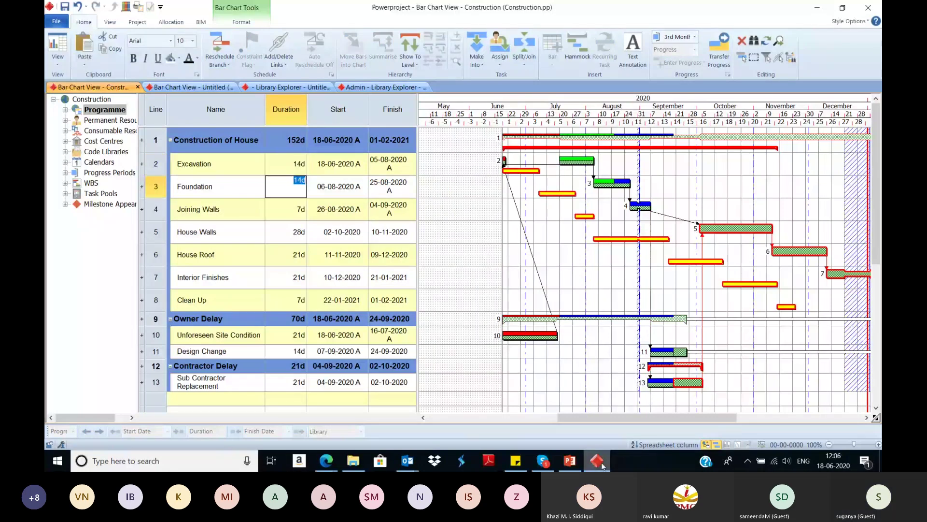
- Switch to the Untitled bar chart view of the Project - Copy programme
left_click(601, 463)
left_click(607, 459)
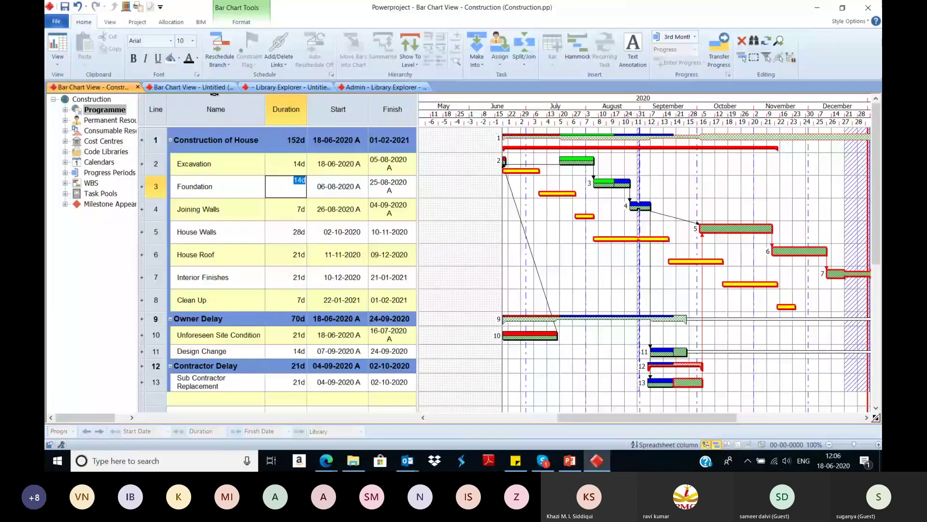
left_click(213, 88)
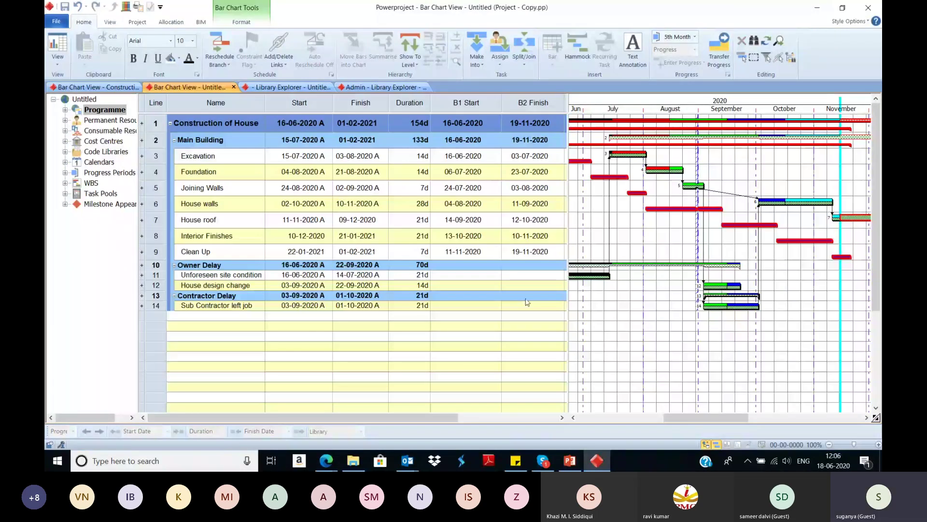
- Switch to PowerPoint and present the delay analysis slides from 3rd Month through 5th 6th & 7th Month
left_click(569, 460)
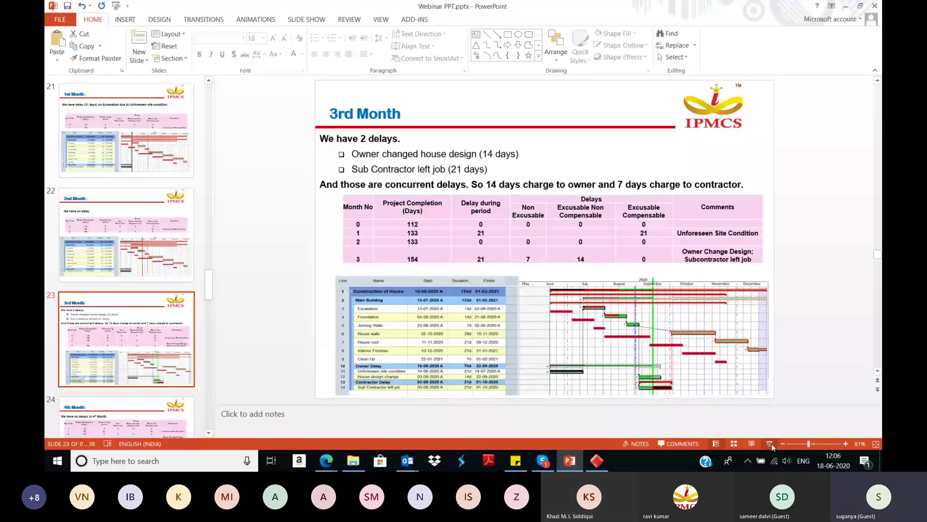
left_click(771, 444)
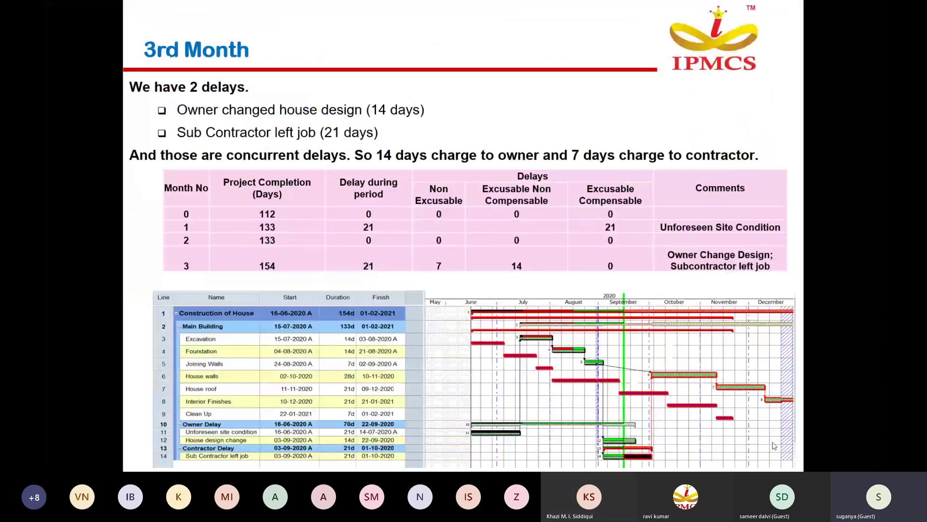
left_click(774, 446)
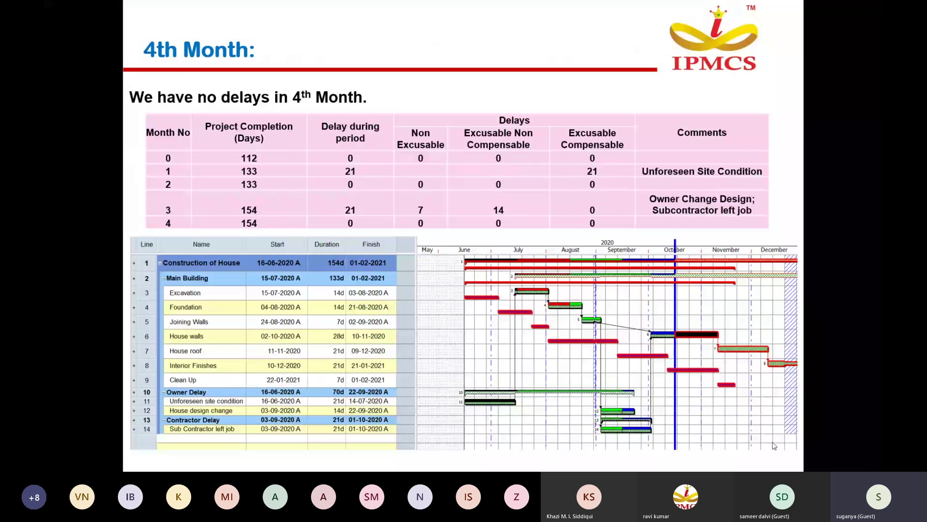
left_click(774, 445)
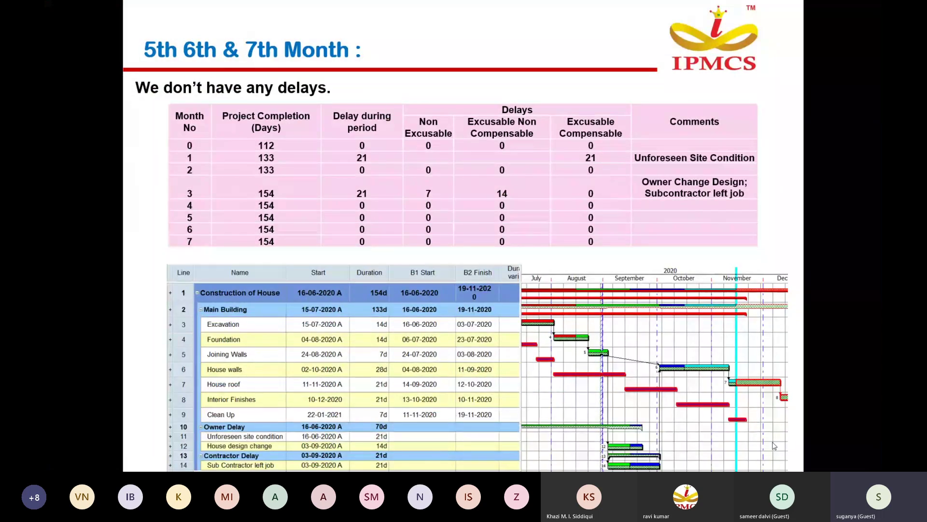
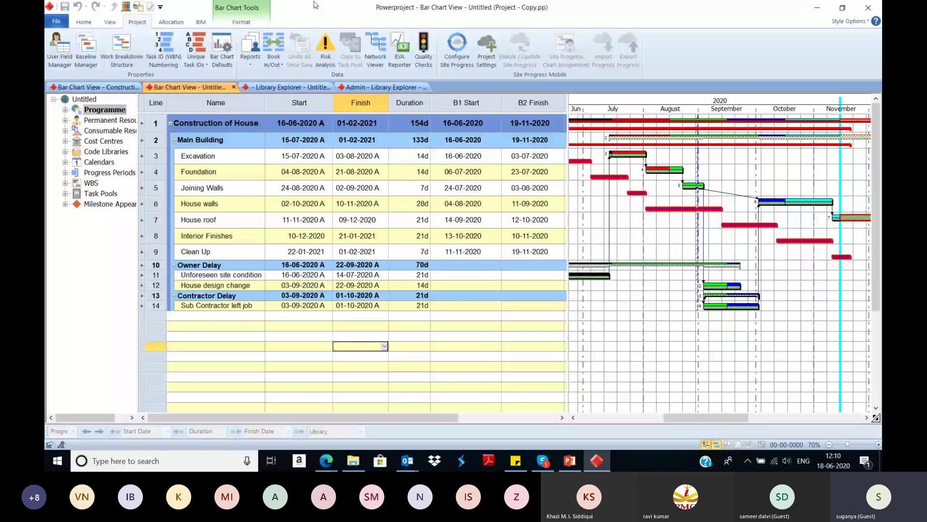
- Run a Schedule Check from Risk Analysis on the Project - Copy programme and examine the Reschedule report from statistics to critical tasks
left_click(322, 62)
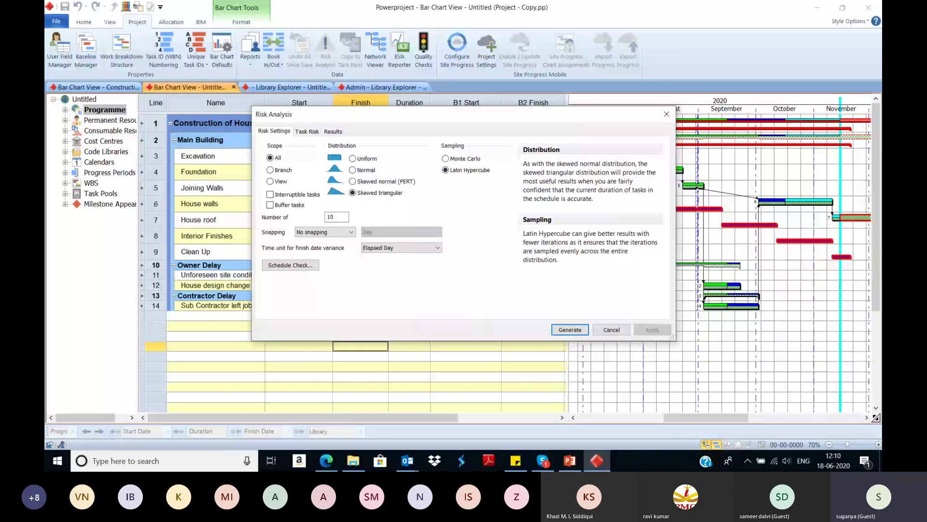
left_click(276, 266)
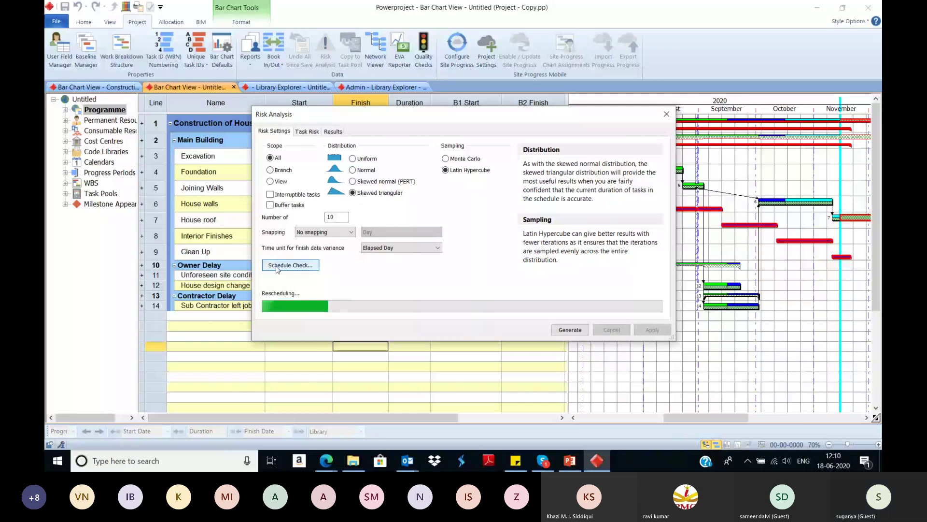
scroll(312, 230, "down", 1)
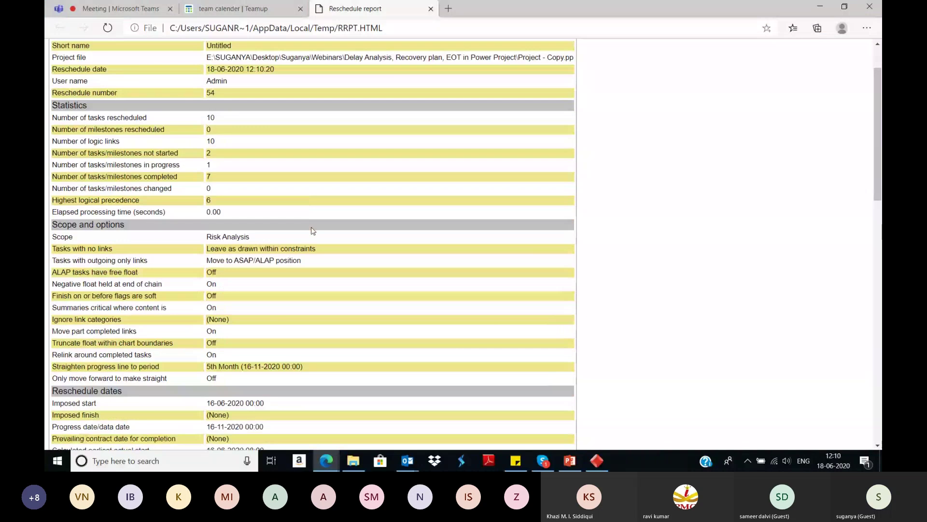
scroll(312, 231, "up", 1)
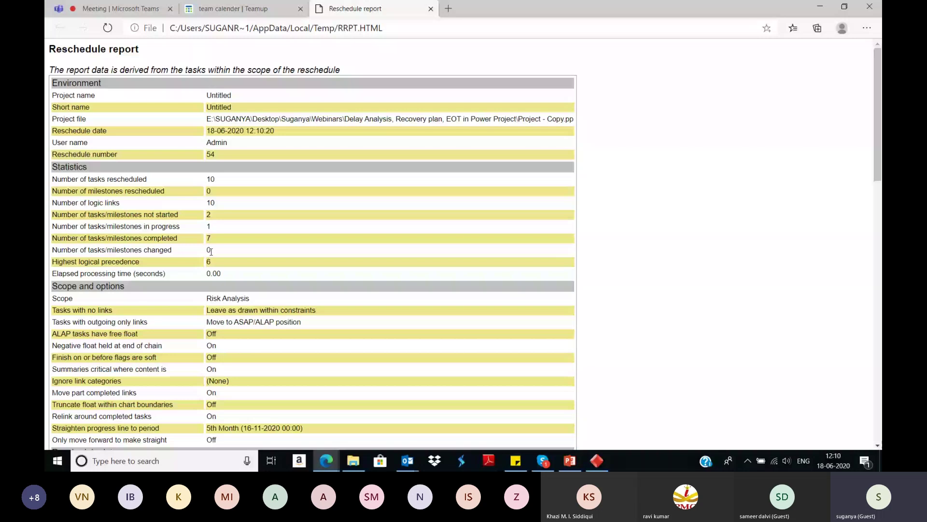
scroll(211, 251, "down", 3)
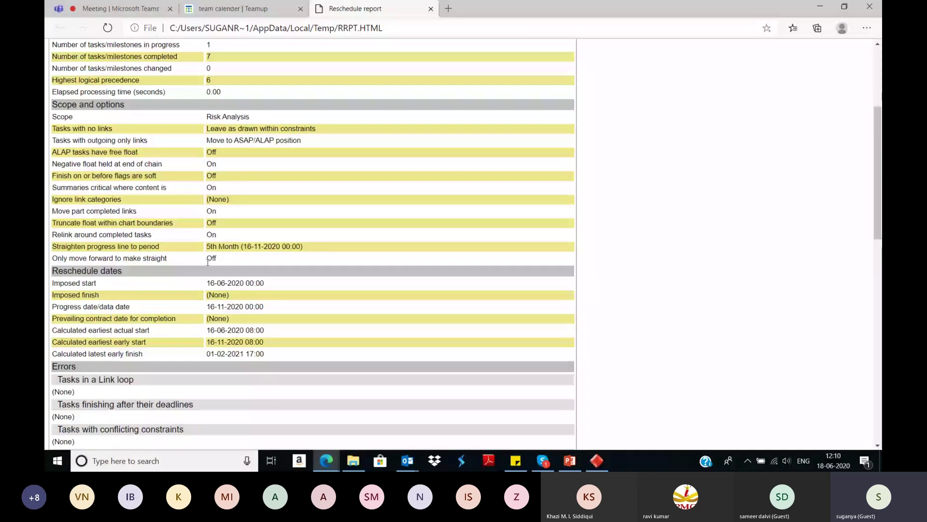
scroll(208, 262, "down", 15)
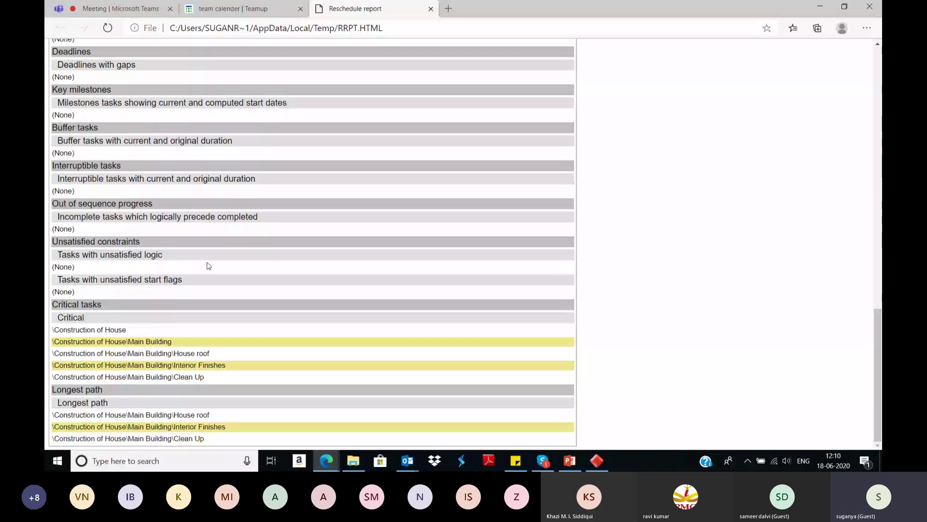
scroll(198, 340, "up", 2)
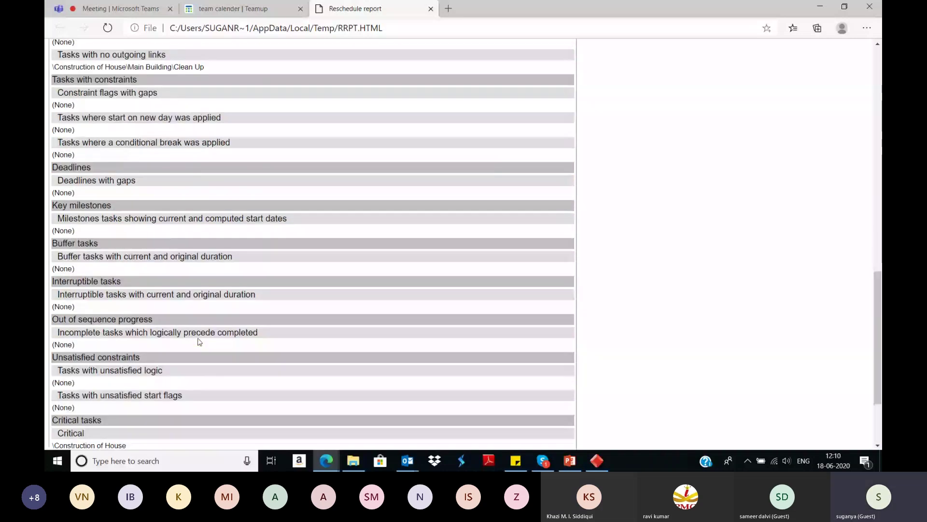
- Review the Reschedule report back up to its environment and statistics sections, and return to the Risk Analysis dialog in Powerproject
scroll(199, 341, "up", 2)
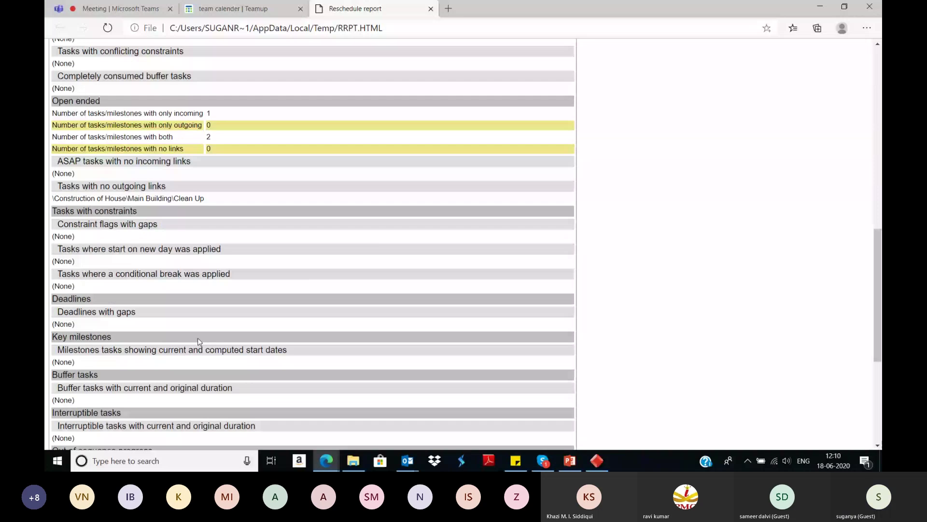
scroll(198, 338, "up", 2)
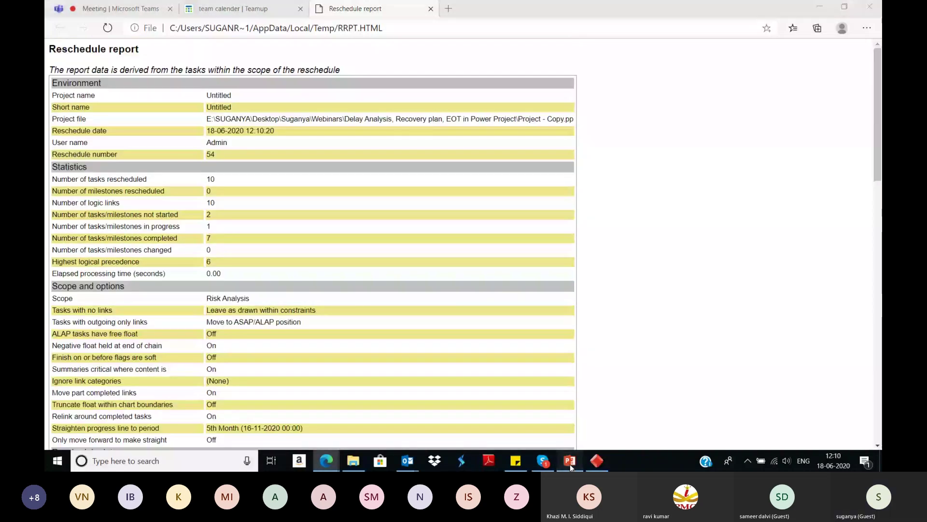
left_click(570, 463)
left_click(597, 461)
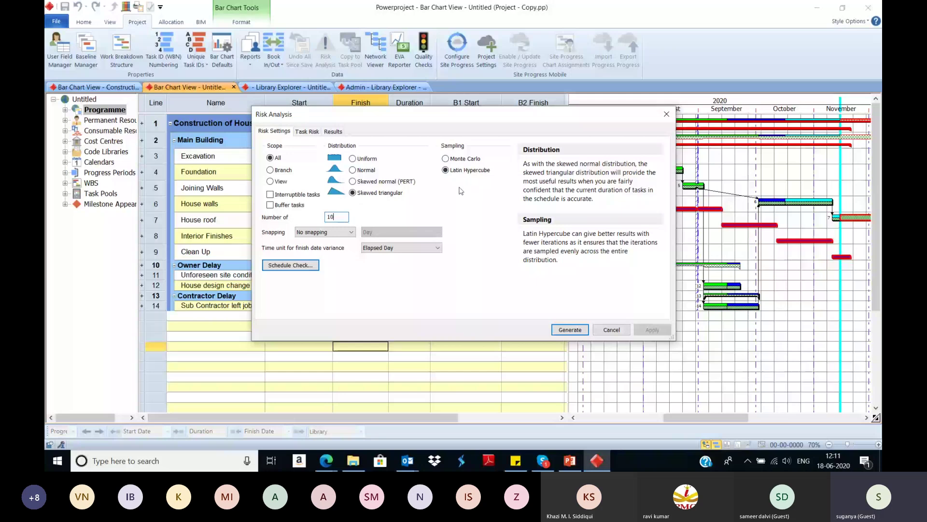
- Generate a 10-iteration Latin Hypercube risk analysis with default risk percentages of 80 to 120, and move the results clear of the task dates
left_click(308, 135)
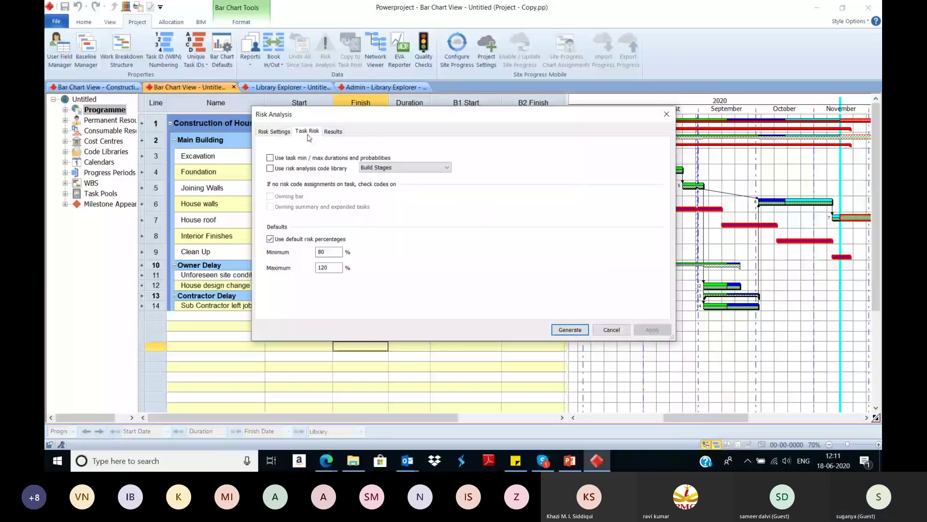
left_click(570, 329)
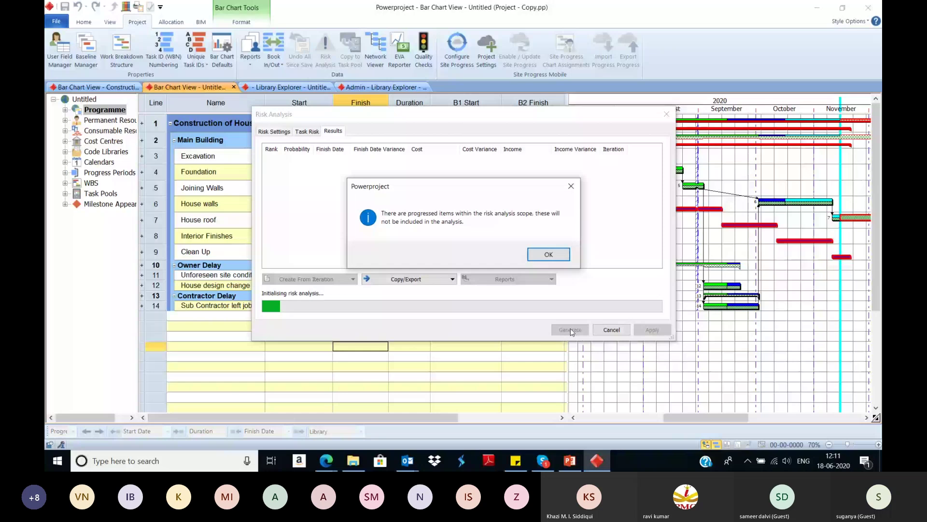
left_click(547, 255)
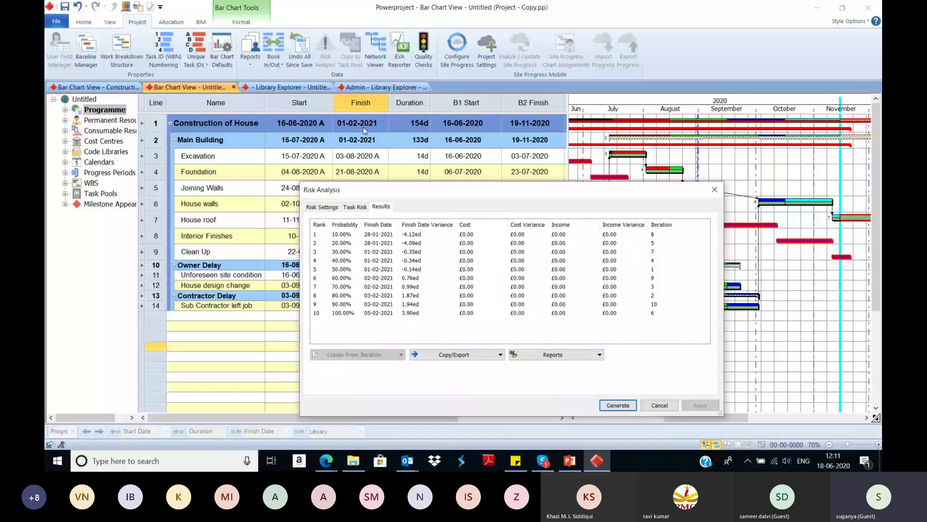
left_click_drag(390, 190, 485, 41)
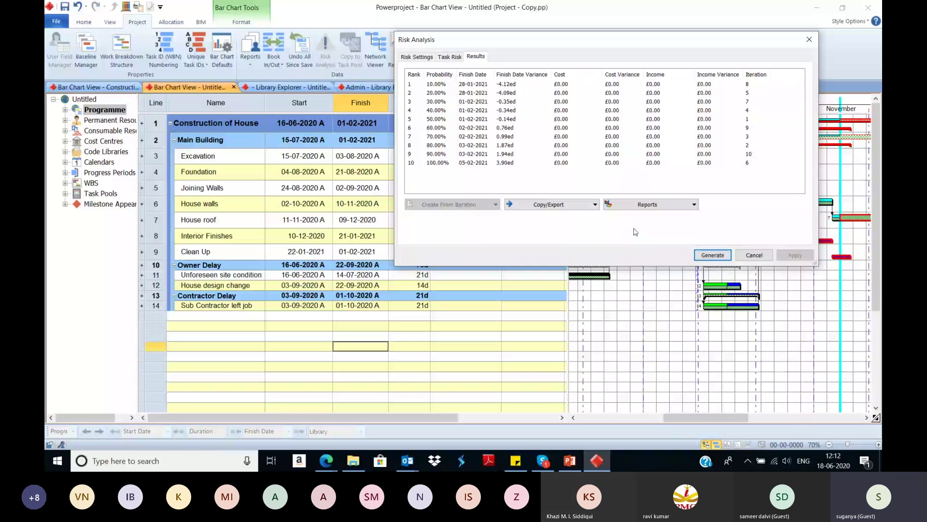
- Examine the Duration Sensitivity report and the Finish Date Likelihood & Distribution report of the risk analysis results
left_click(649, 204)
left_click(644, 215)
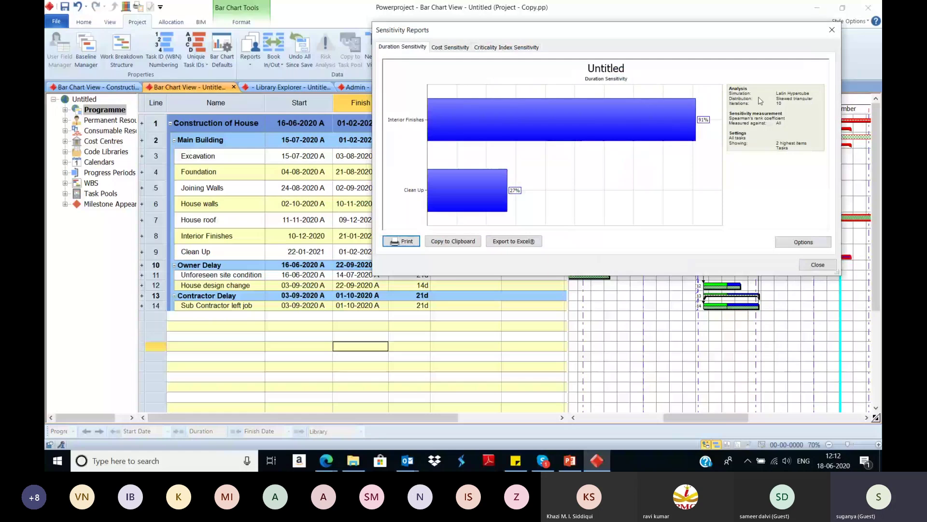
left_click(831, 30)
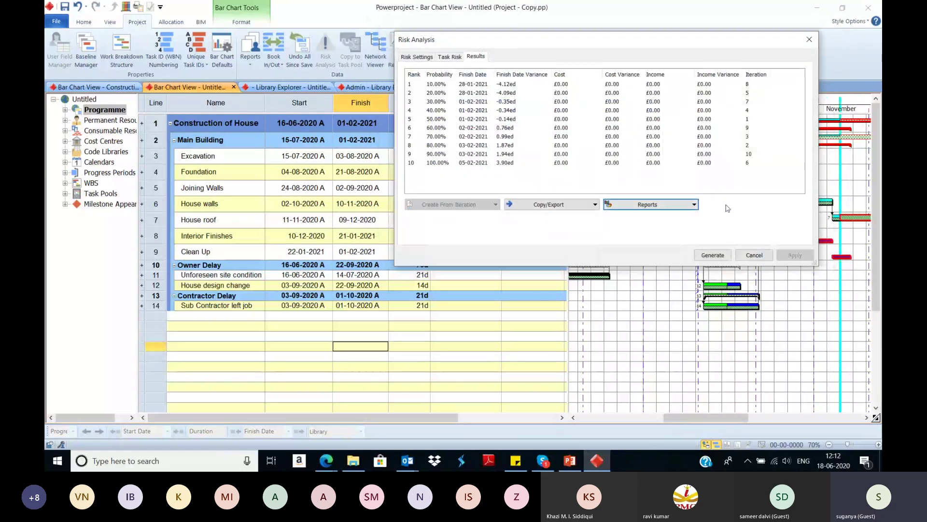
left_click(694, 205)
left_click(674, 227)
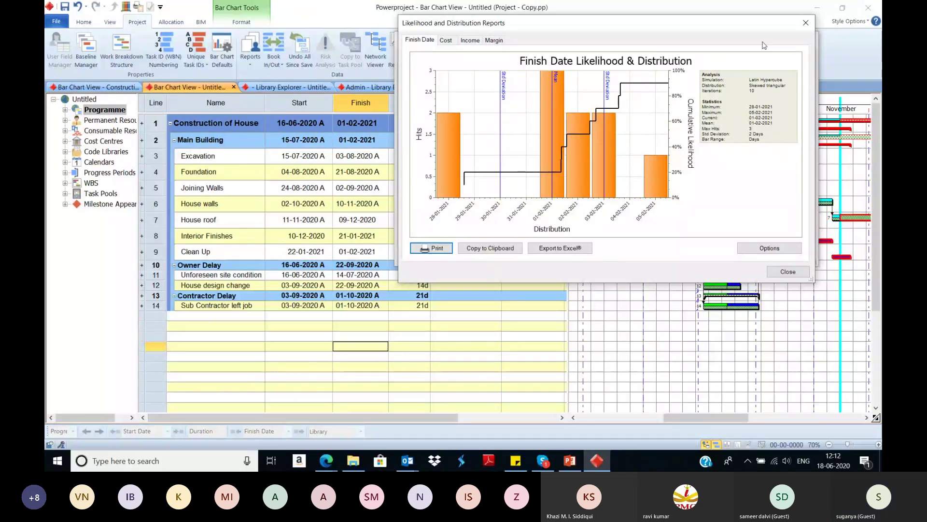
left_click(805, 22)
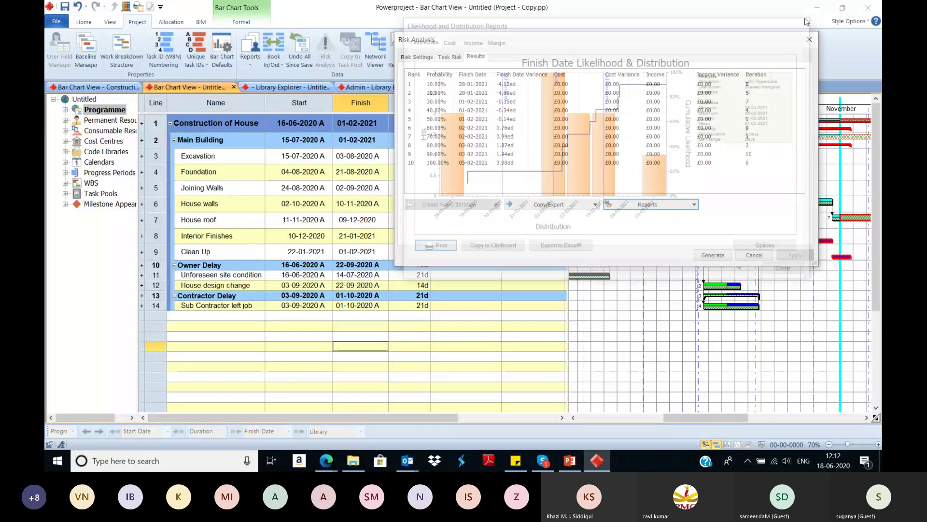
- Close Risk Analysis, discarding its results, and return to the bar chart
left_click(811, 44)
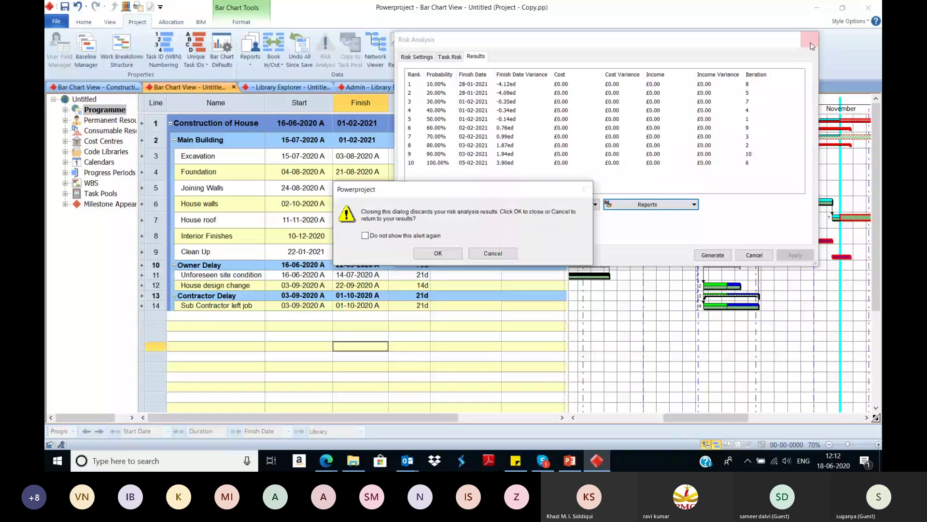
left_click(437, 254)
left_click(417, 326)
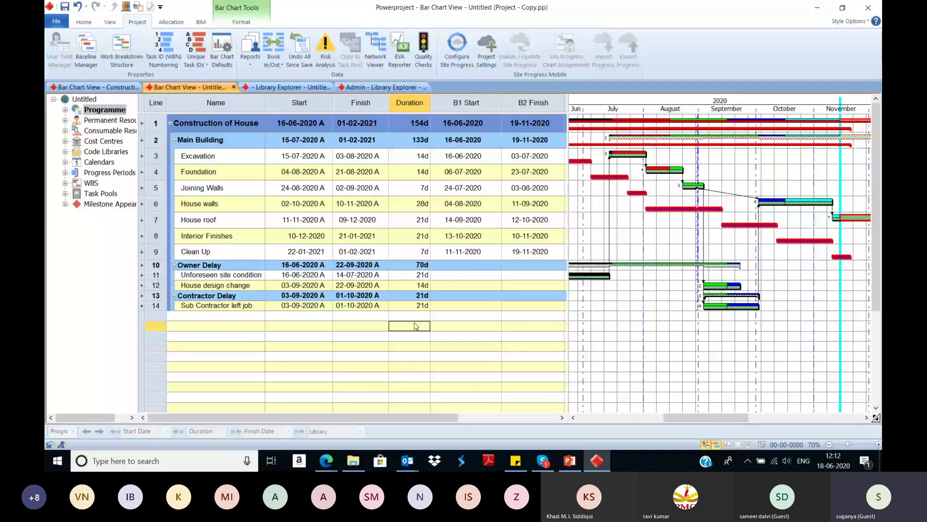
- Switch to PowerPoint and present the slides from Risk Analysis through Reschedule Report
key("alt+Tab")
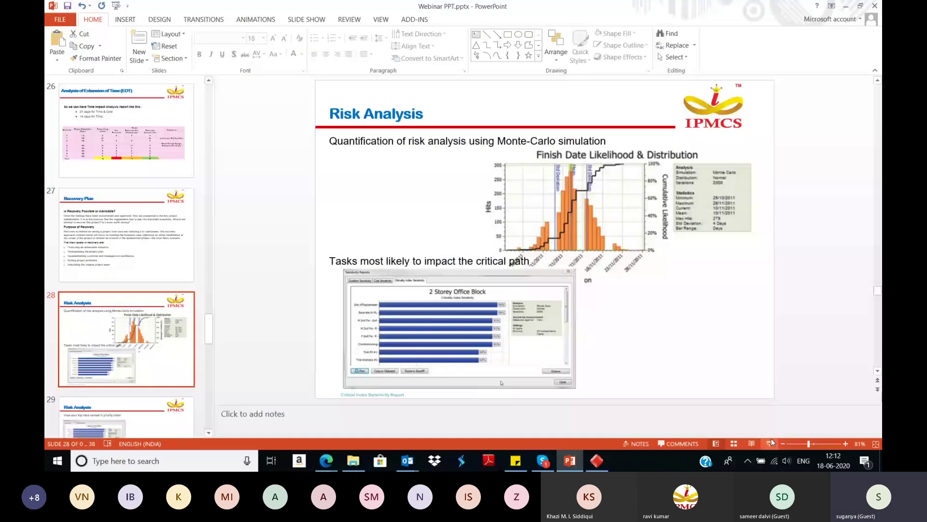
left_click(771, 439)
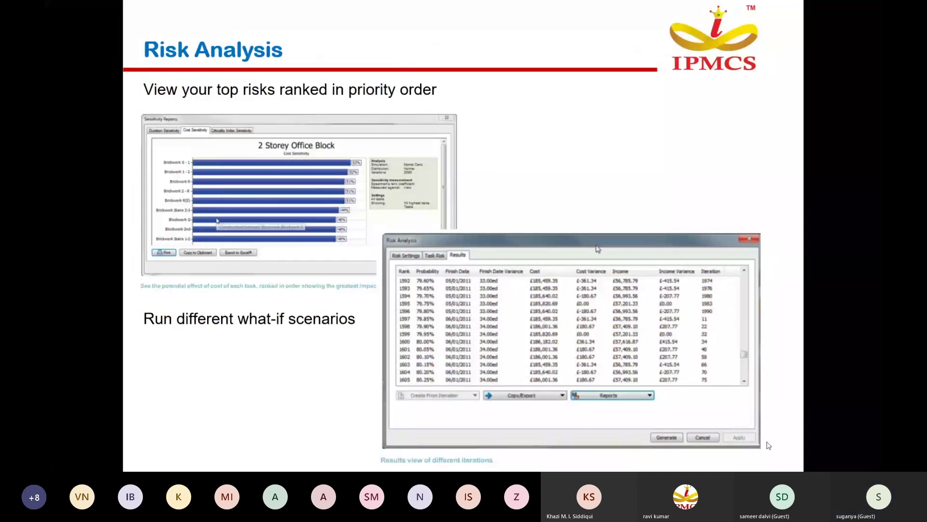
left_click(768, 444)
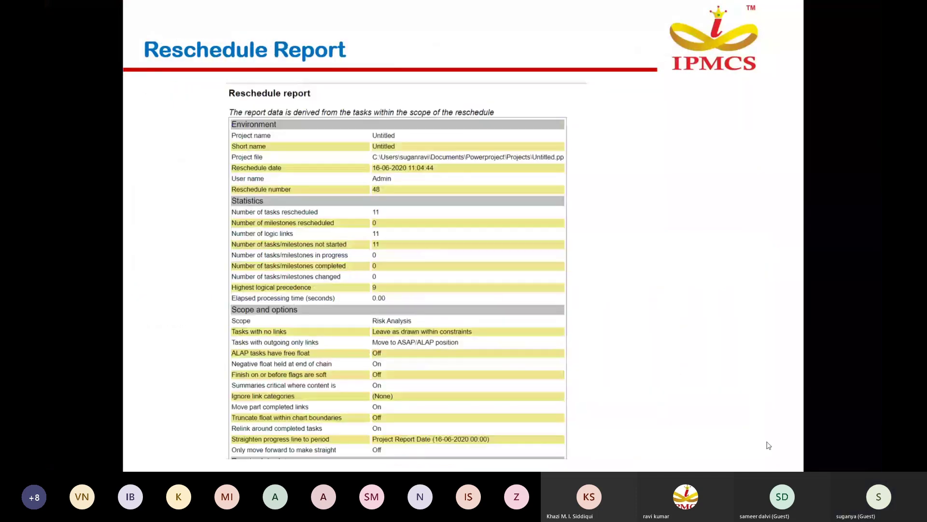